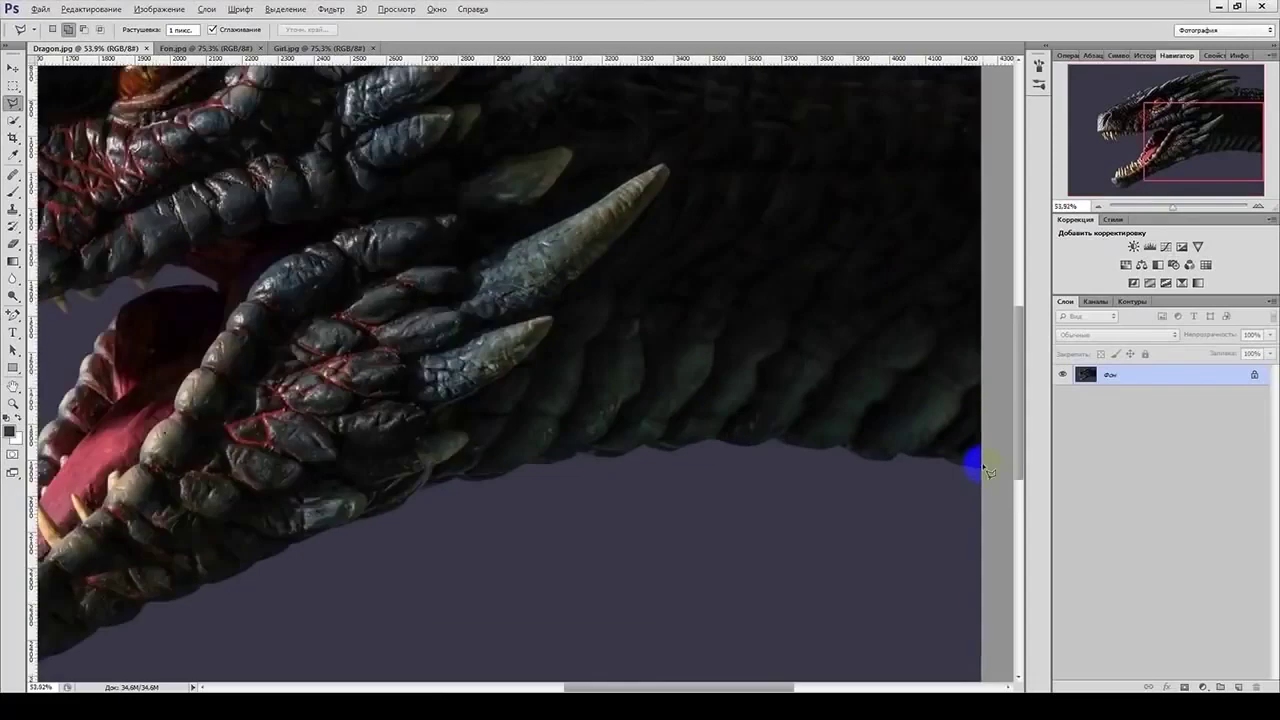
- Zoom in and anchor the first outline points along the lower neck edge
scroll(975, 510, "up", 5)
scroll(975, 510, "up", 5)
left_click(826, 453)
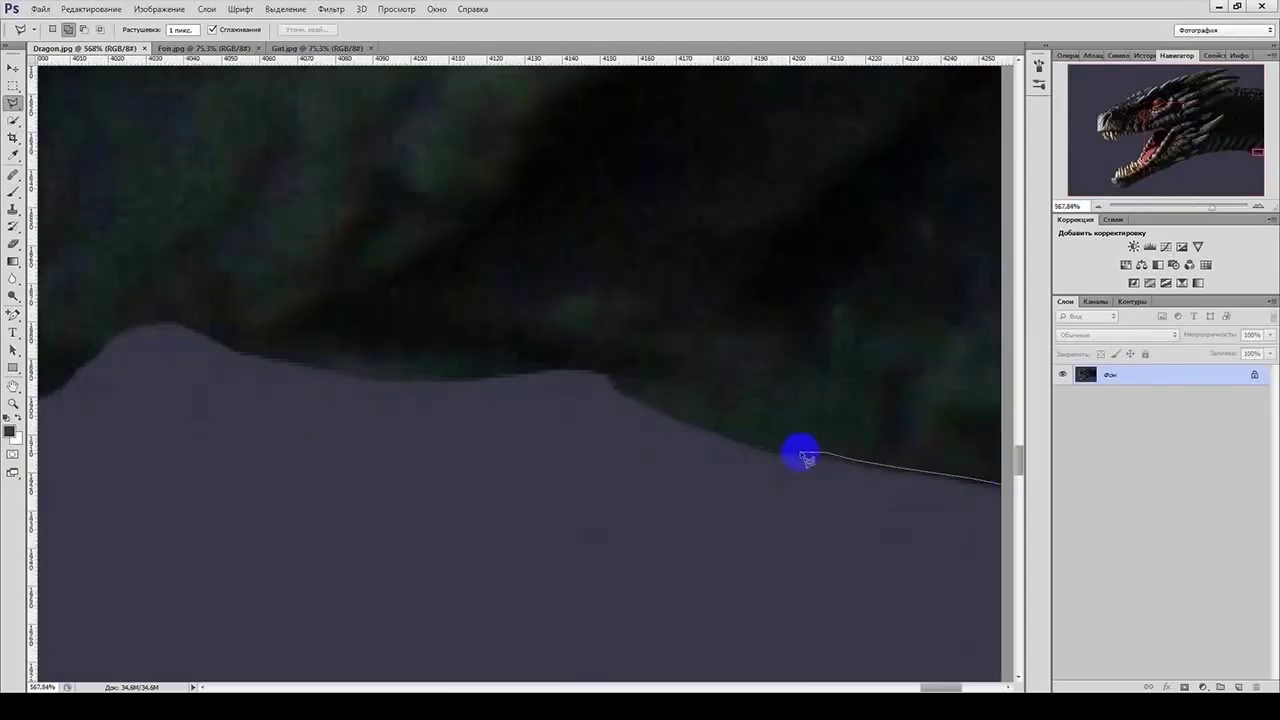
left_click(776, 450)
left_click(633, 400)
left_click(606, 375)
left_click(517, 370)
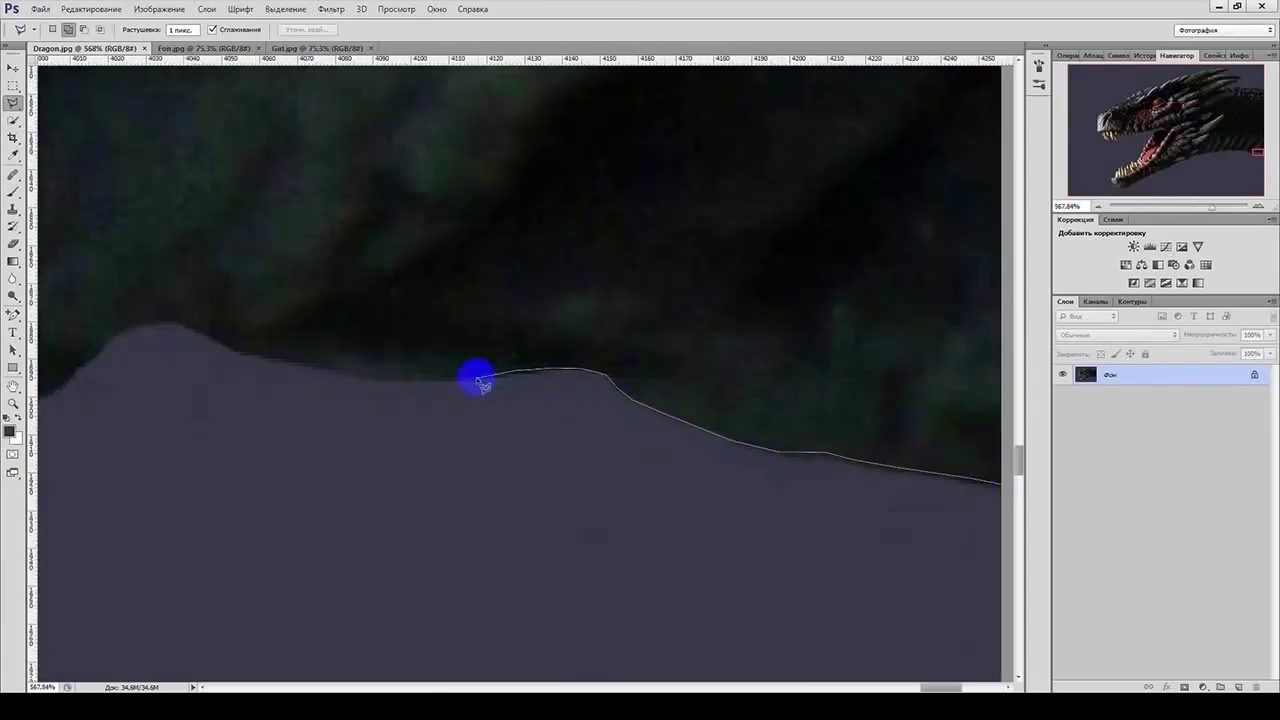
left_click(477, 378)
scroll(472, 365, "left", 2)
- Trace the outline through the dip and over the small hump on the neck
left_click(446, 375)
left_click(400, 362)
left_click(345, 351)
left_click(318, 339)
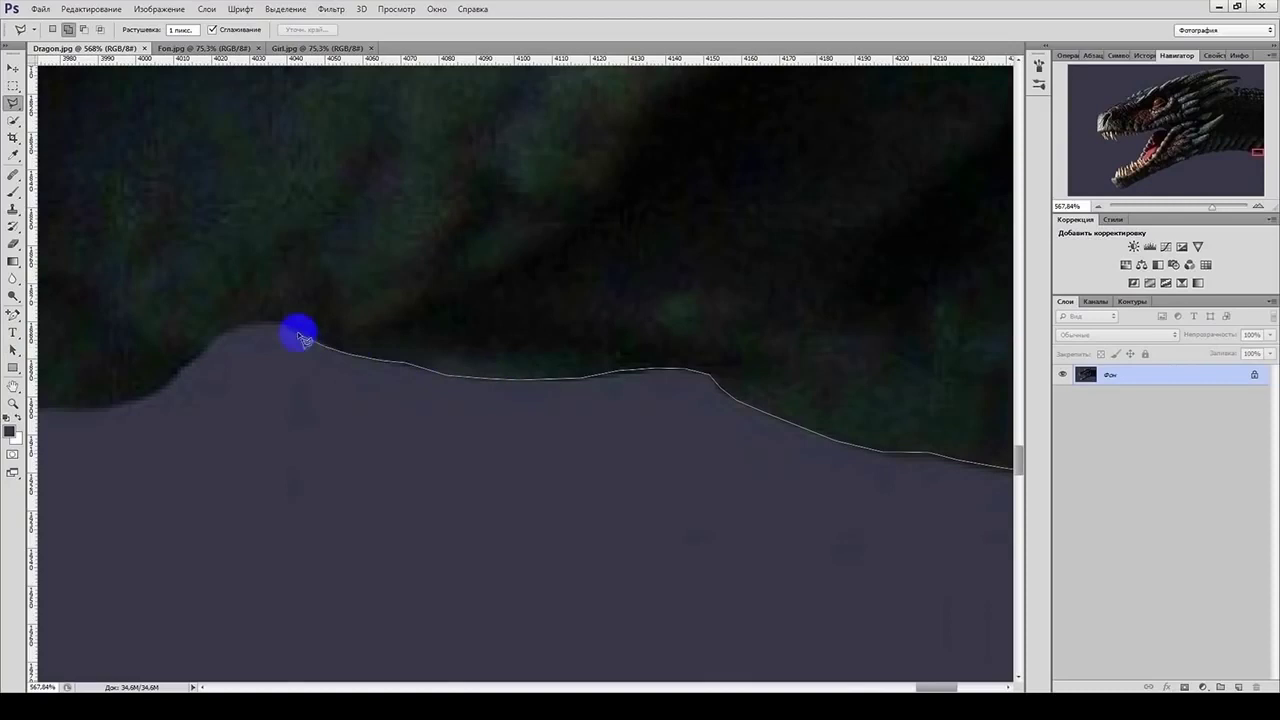
left_click(260, 320)
left_click(215, 330)
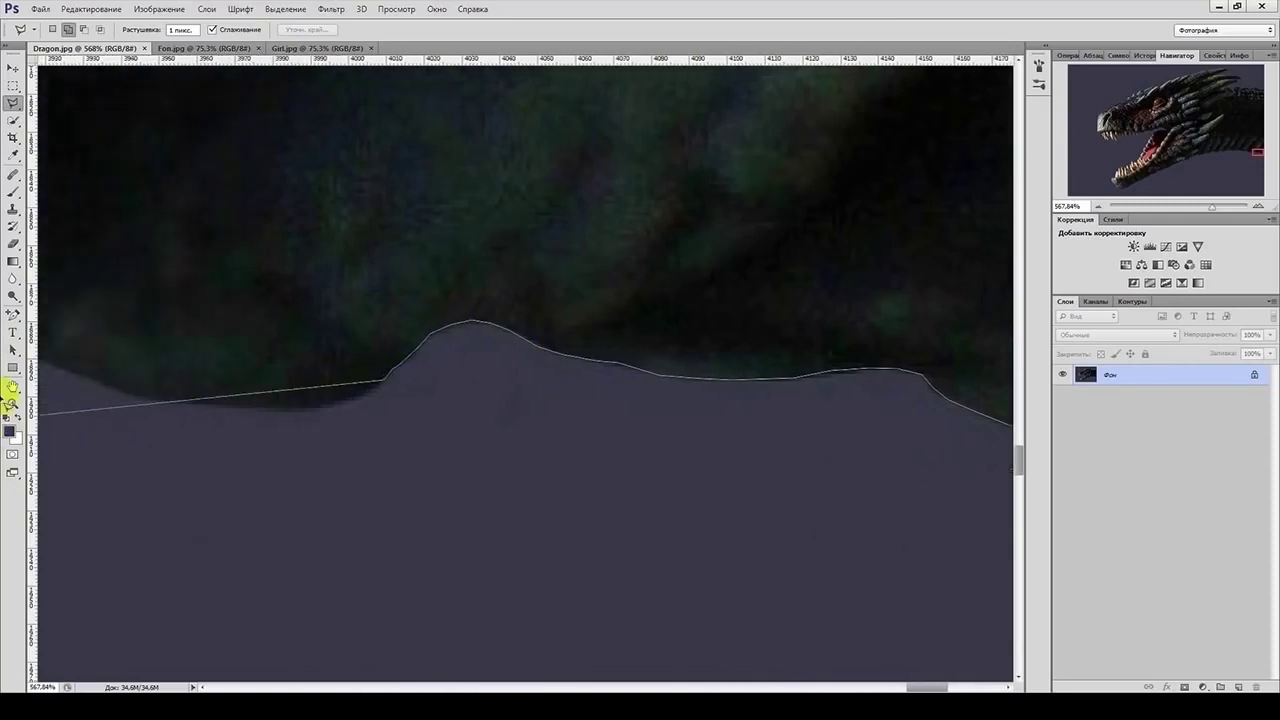
- Add points along the lower neck edge as it rises toward the left
left_click(597, 380)
left_click(570, 395)
left_click(522, 408)
left_click(338, 400)
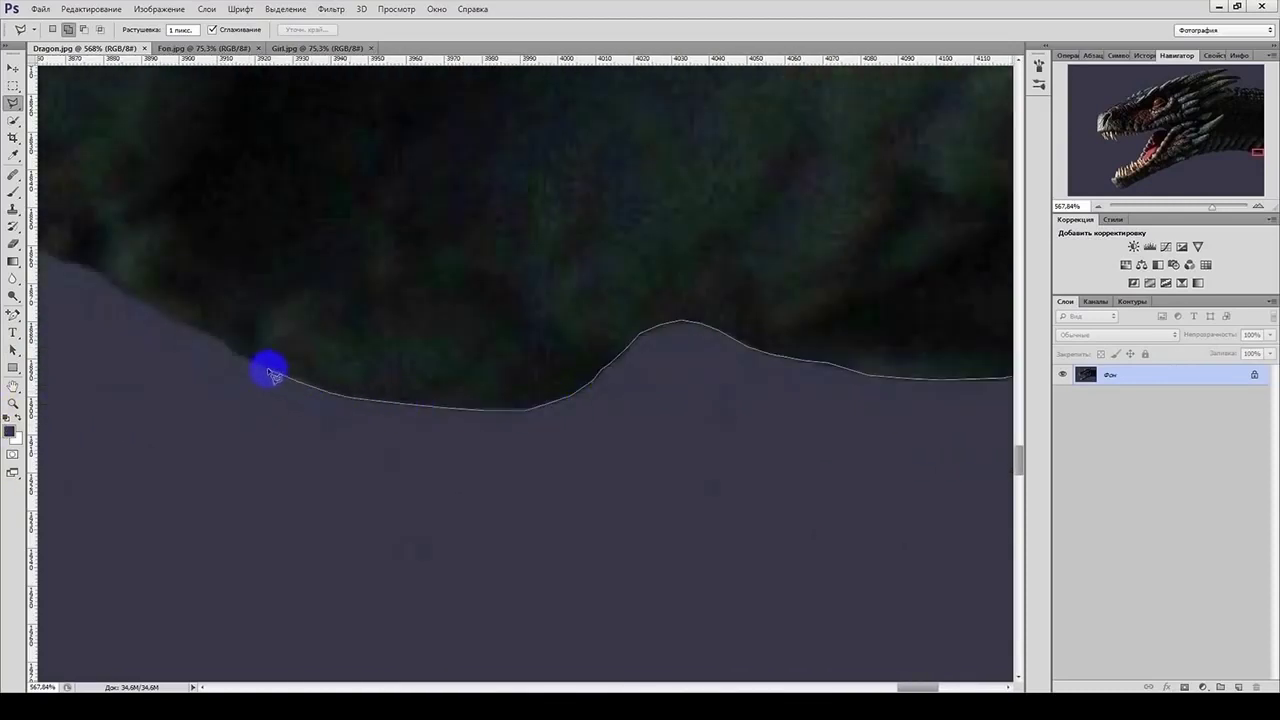
left_click(215, 343)
left_click(93, 268)
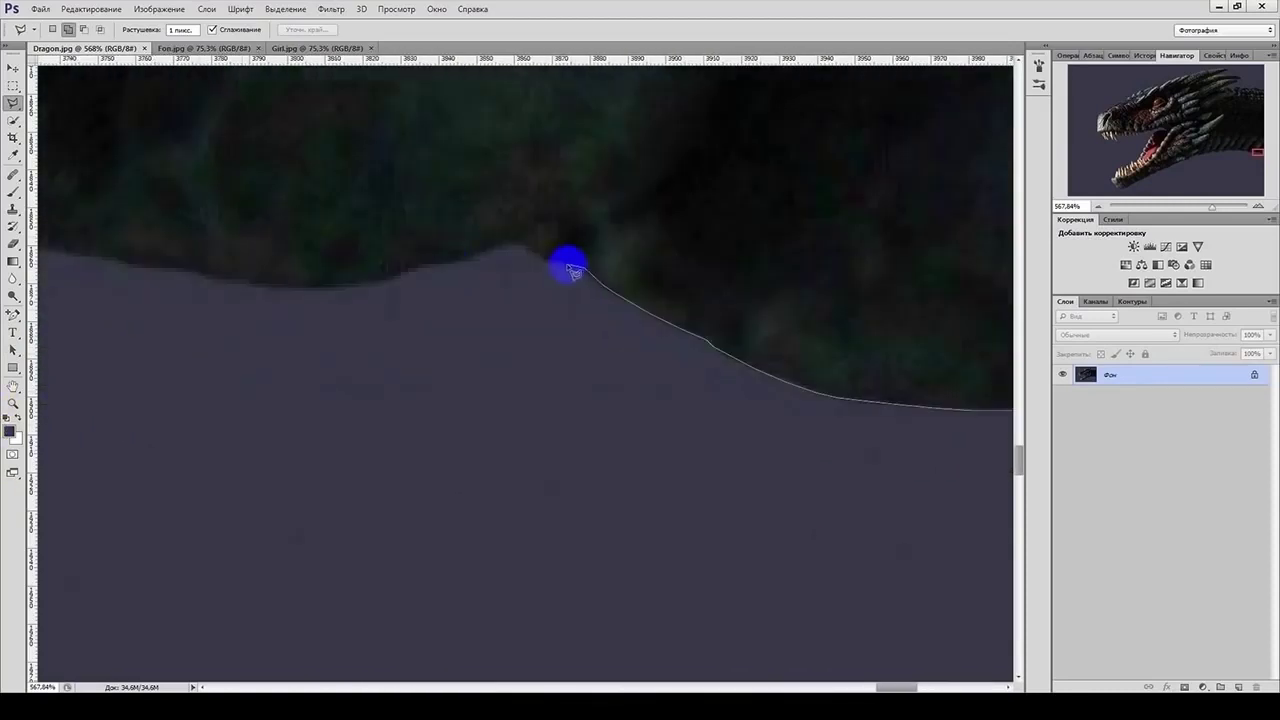
- Carry the outline over the next hump and further left along the edge
left_click(517, 241)
left_click(455, 260)
left_click(362, 283)
left_click(292, 288)
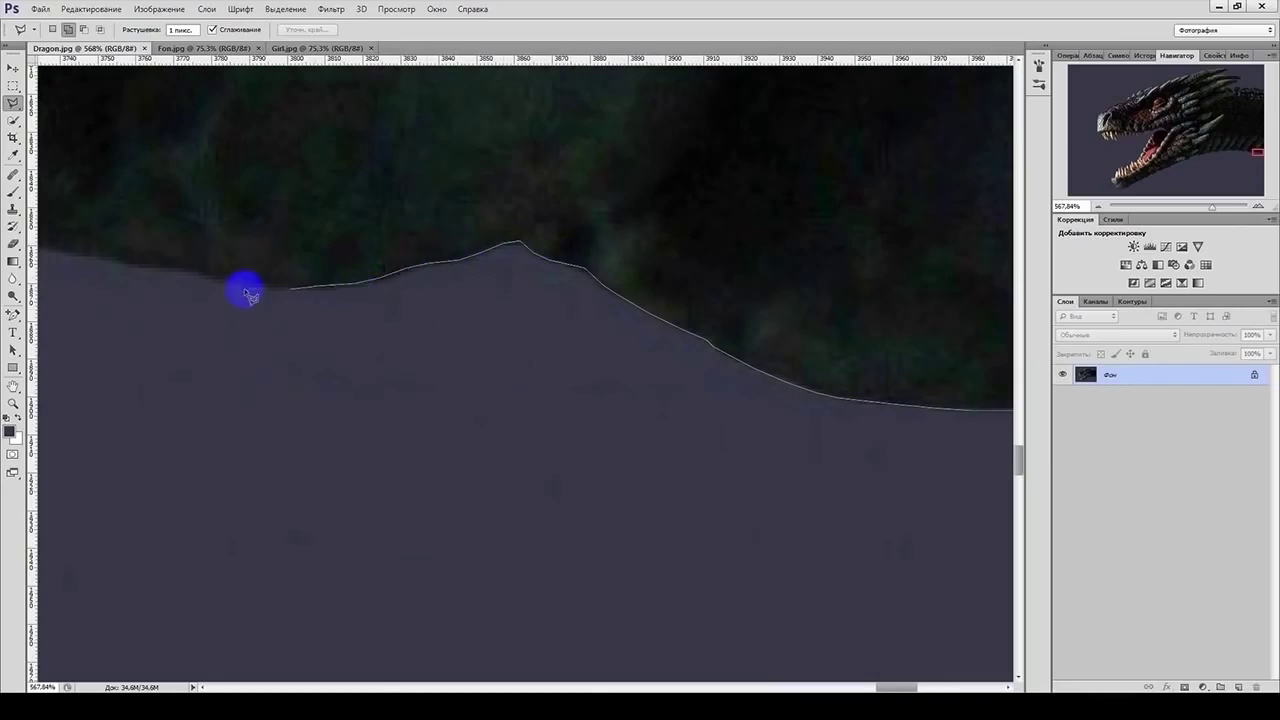
left_click(192, 270)
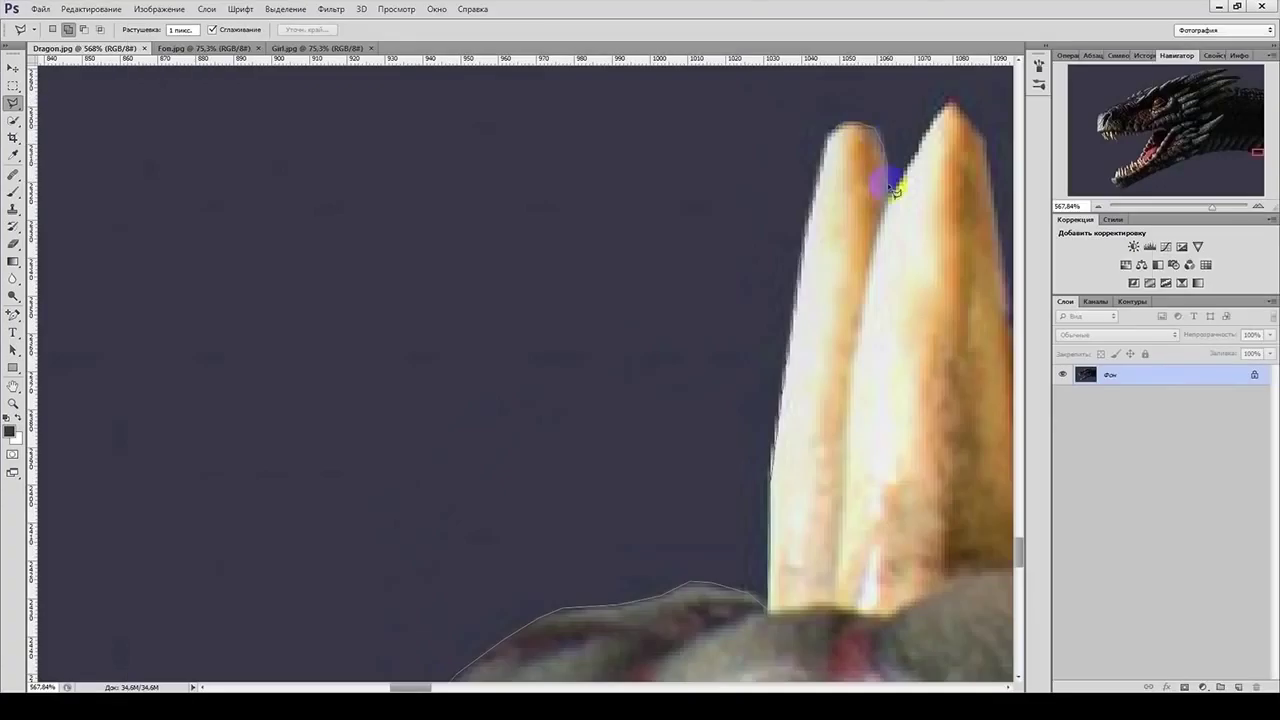
- Trace the first upper teeth, placing points at each tooth tip and gap
scroll(892, 188, "right", 3)
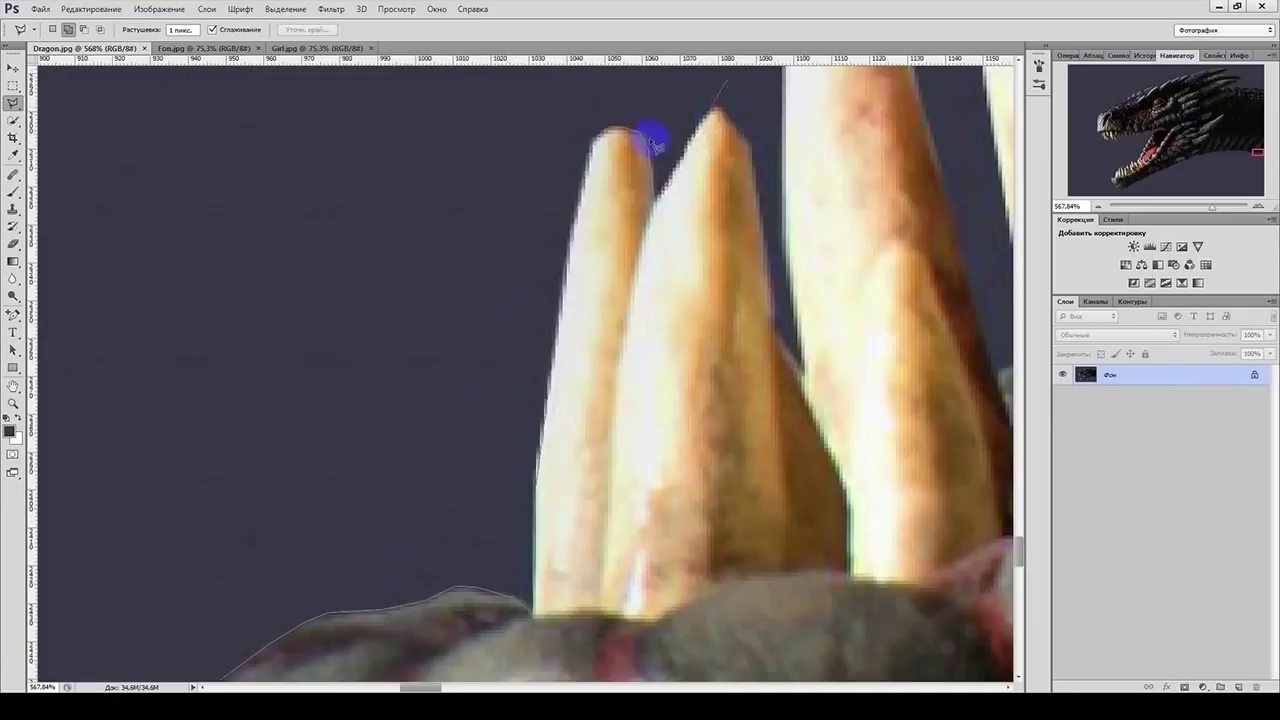
left_click(773, 334)
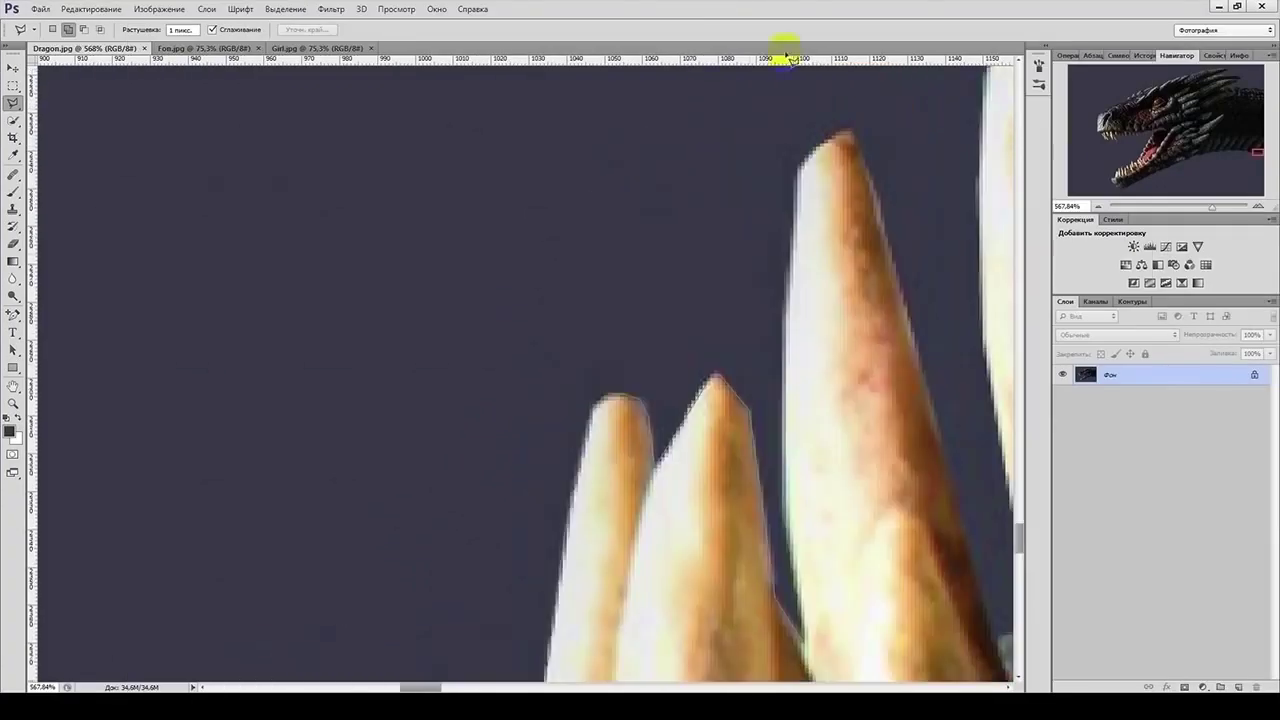
left_click(834, 204)
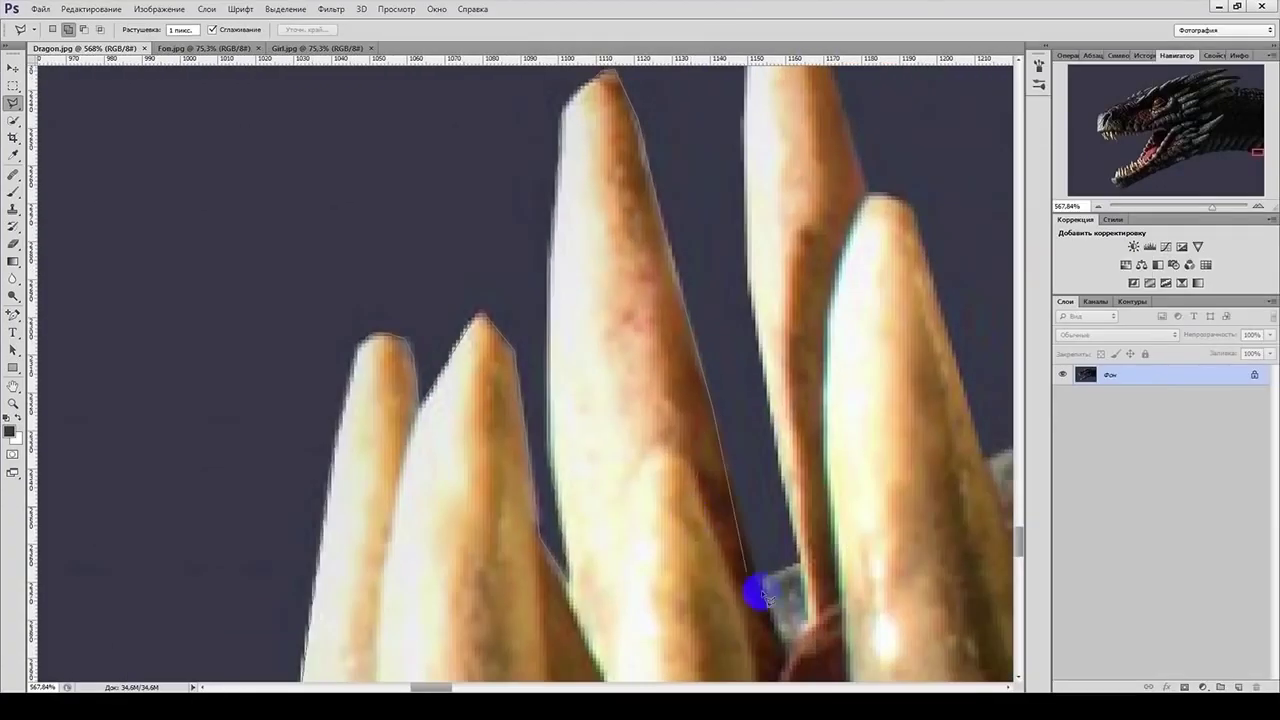
left_click(762, 596)
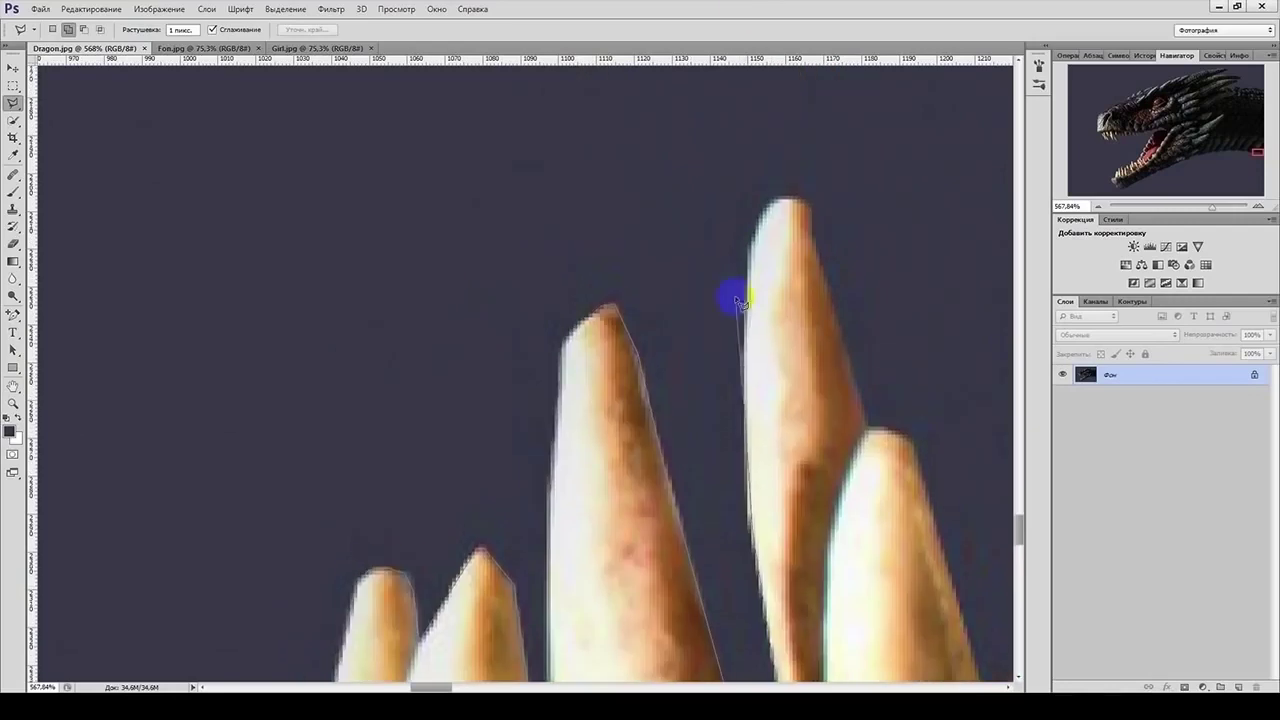
left_click(866, 428)
left_click(870, 530)
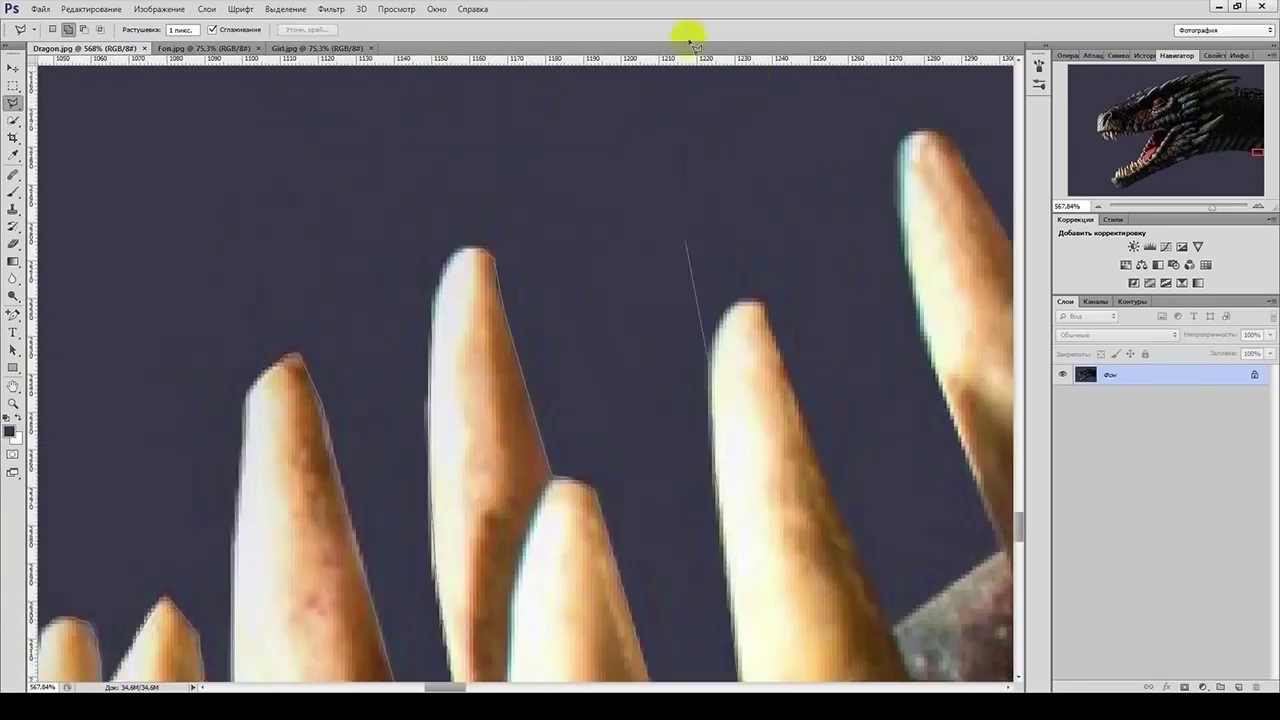
left_click(720, 338)
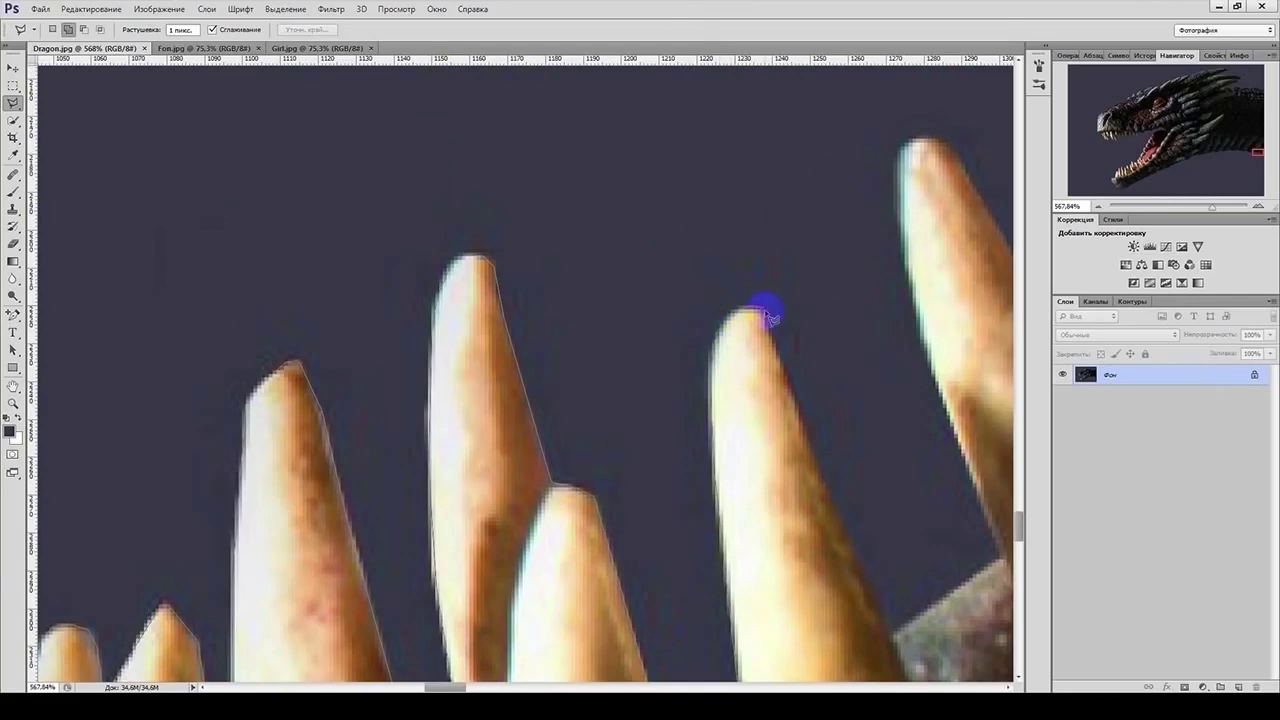
left_click(880, 620)
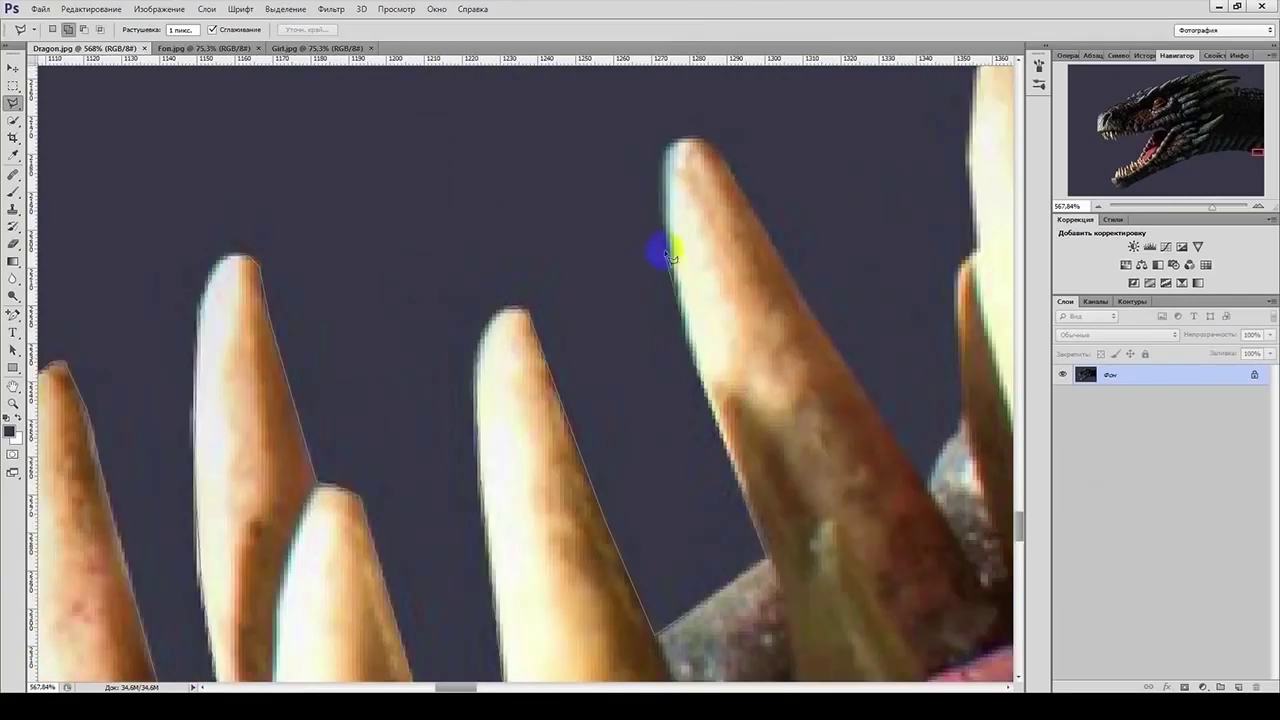
- Outline the following teeth down to the gum and into the gaps, then pan along the jaw
left_click(926, 480)
left_click(959, 420)
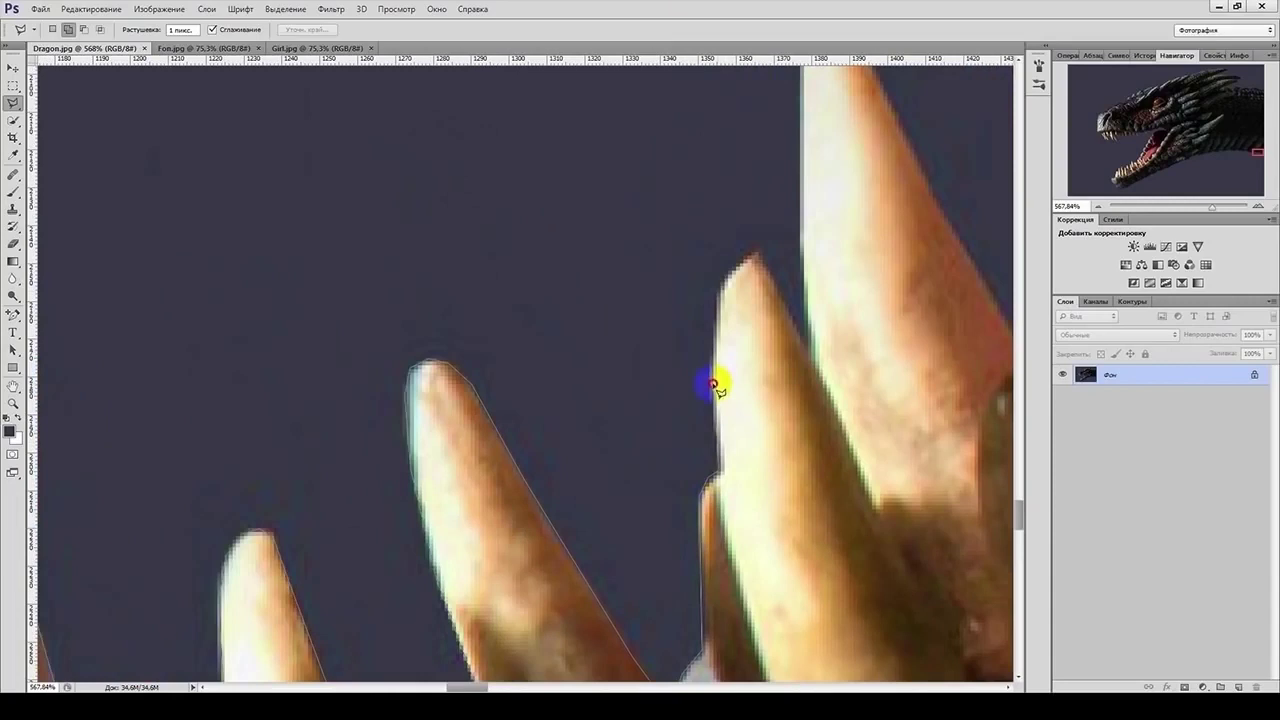
left_click(757, 263)
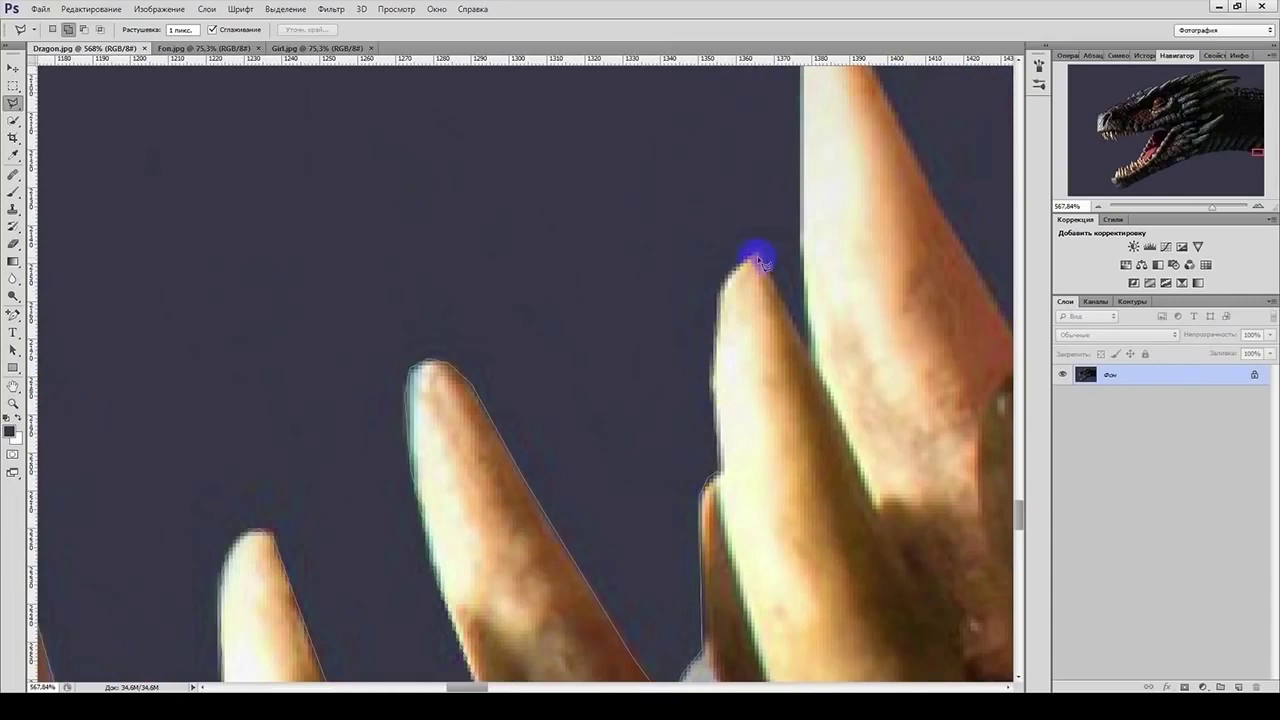
left_click(804, 271)
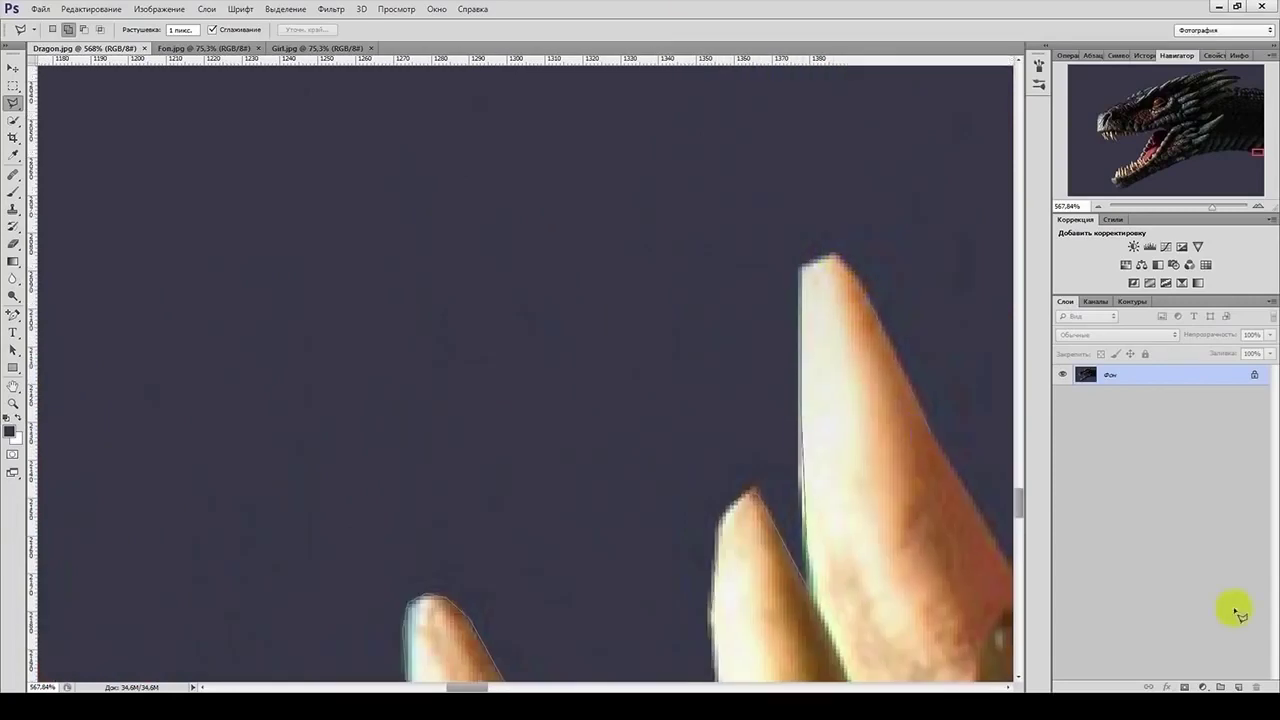
left_click(758, 614)
left_click(766, 342)
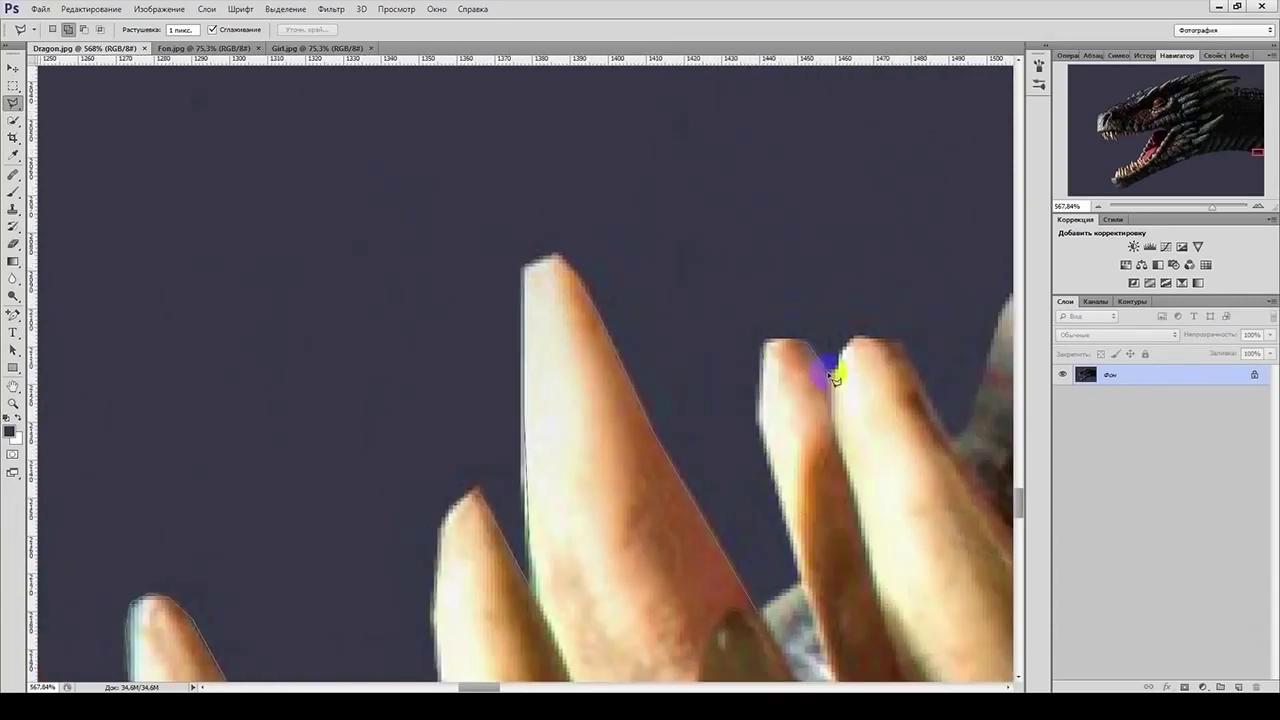
left_click(779, 360)
left_click(890, 437)
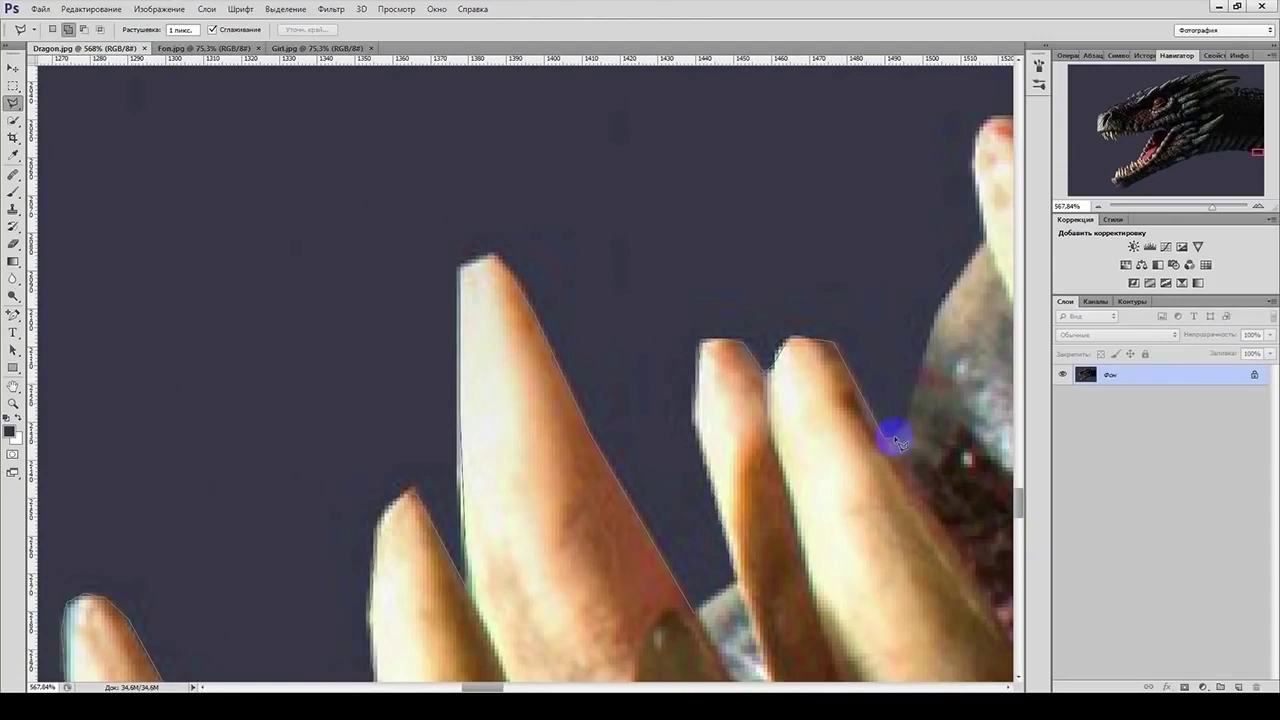
left_click_drag(757, 272, 757, 662)
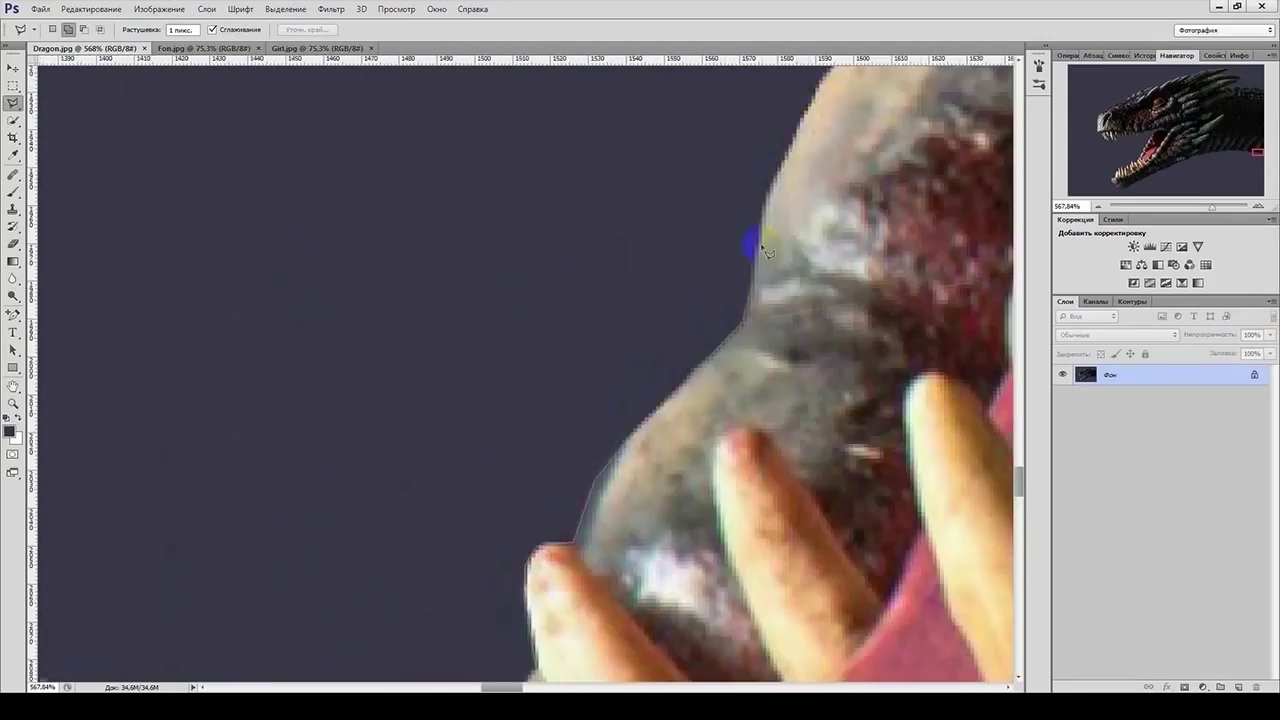
- Anchor a point on the neck edge and pan the view over to the jaw and teeth
left_click(860, 296)
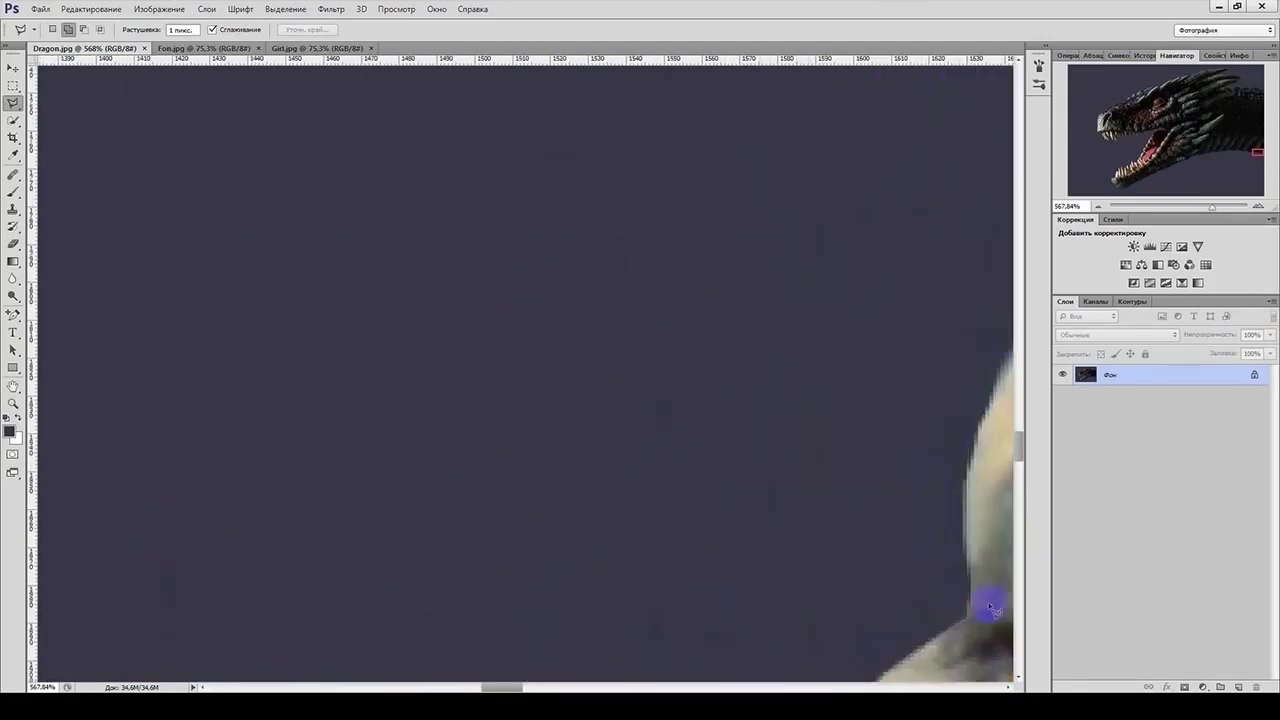
left_click_drag(936, 208, 689, 500)
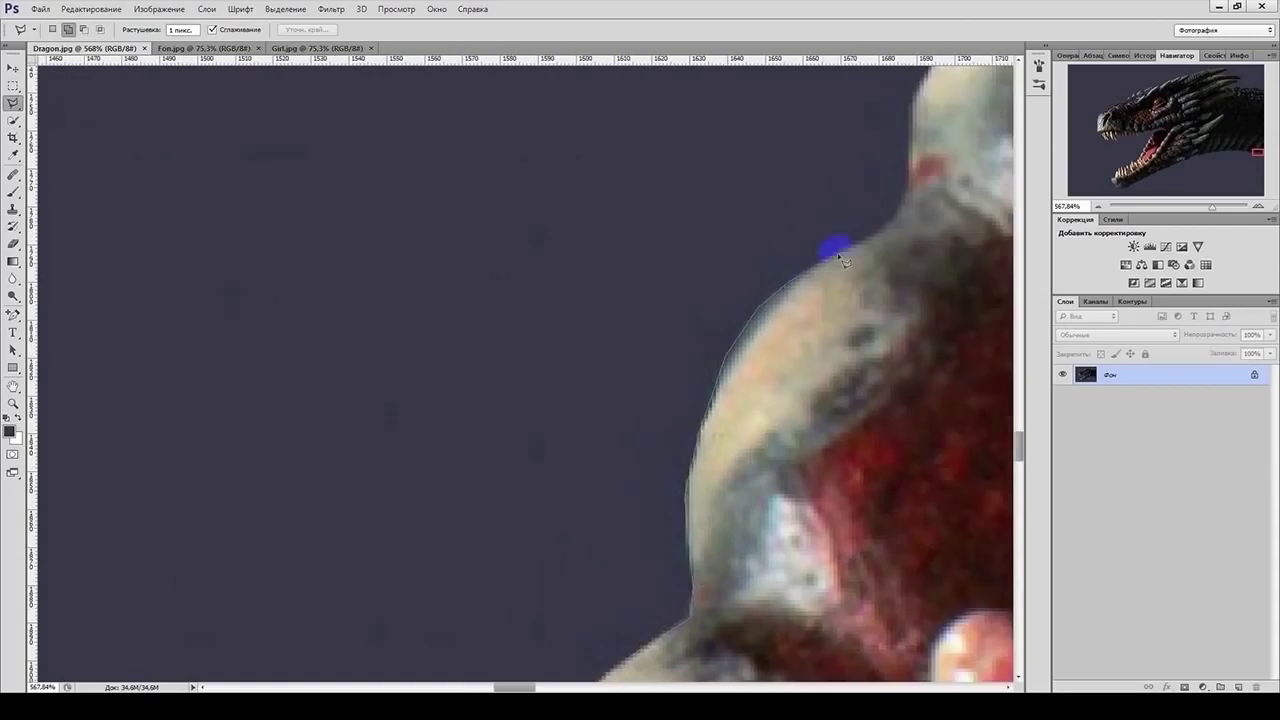
left_click_drag(838, 255, 606, 435)
left_click_drag(657, 270, 786, 466)
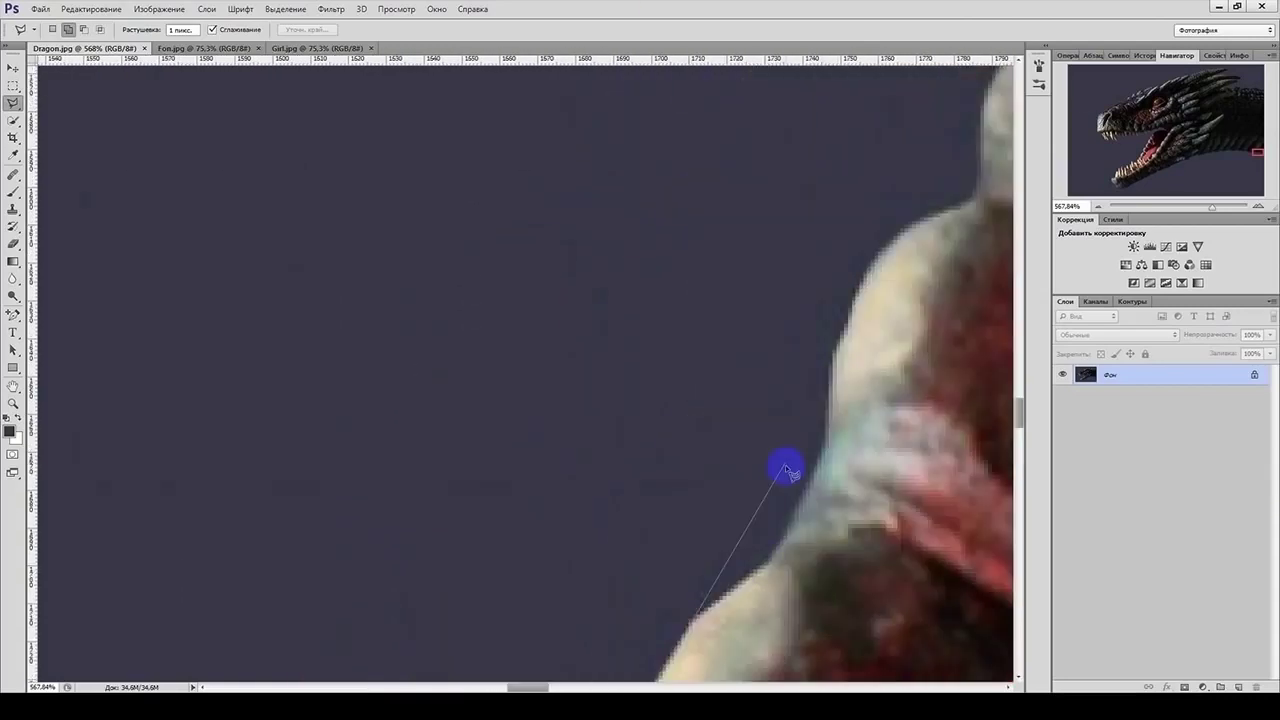
left_click_drag(932, 308, 420, 330)
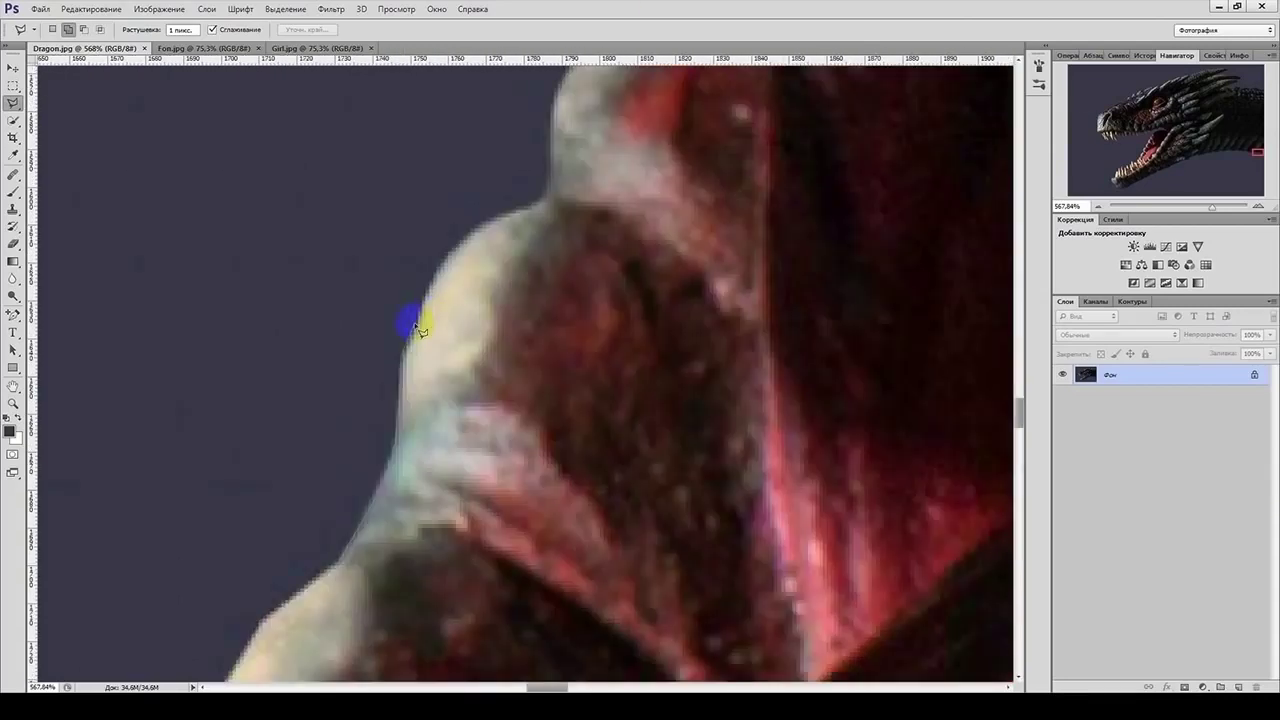
left_click_drag(546, 200, 561, 545)
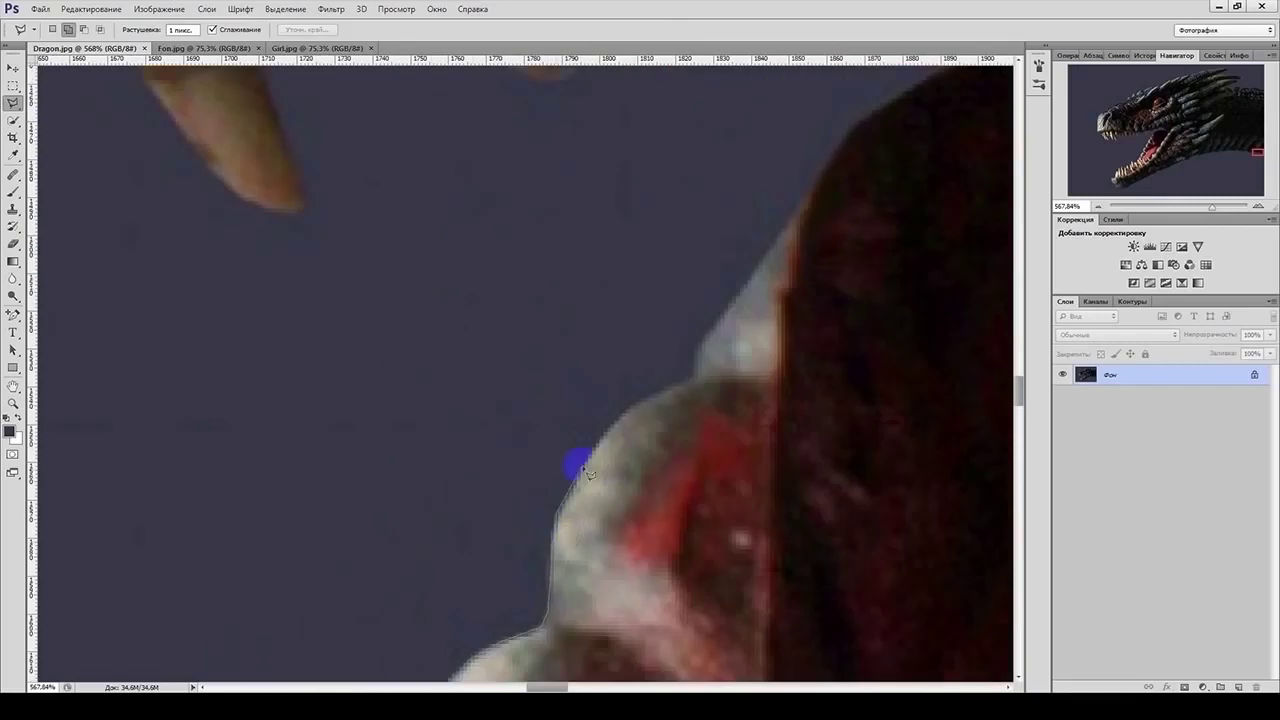
left_click_drag(644, 405, 857, 143)
left_click_drag(814, 400, 837, 449)
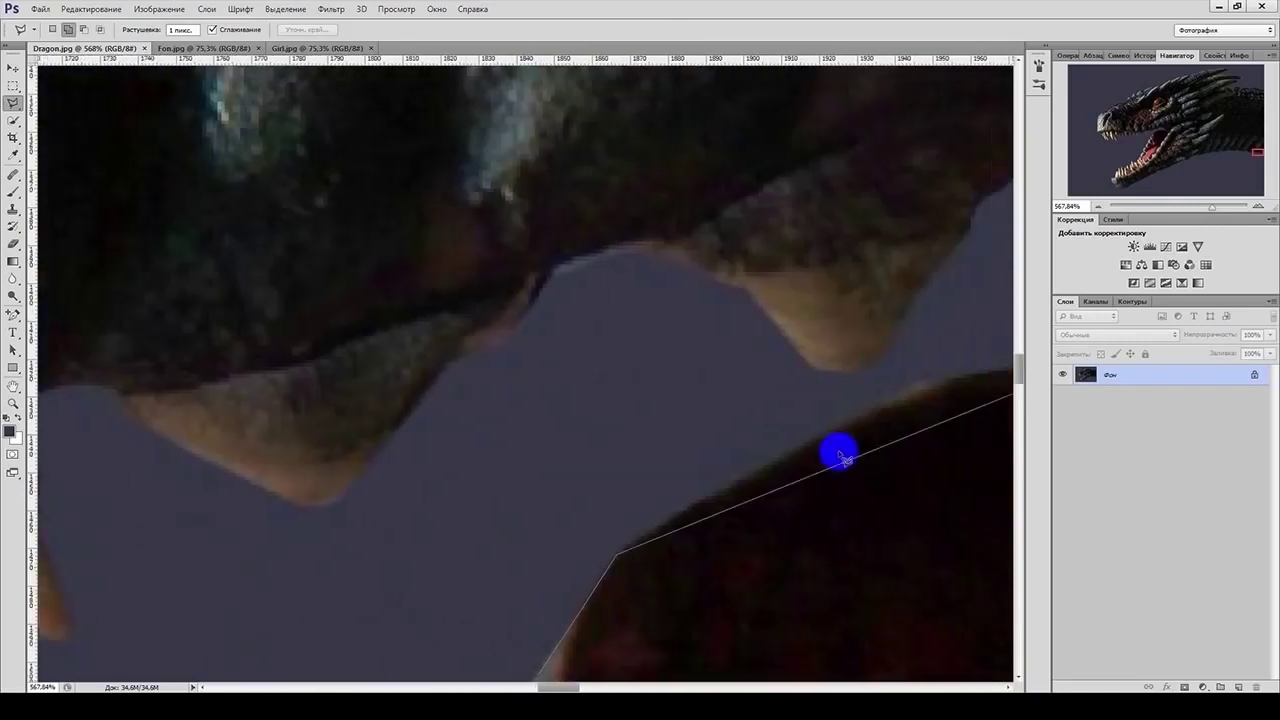
- Add points along the jaw edge and around the jaw's right end
left_click(760, 463)
left_click(700, 374)
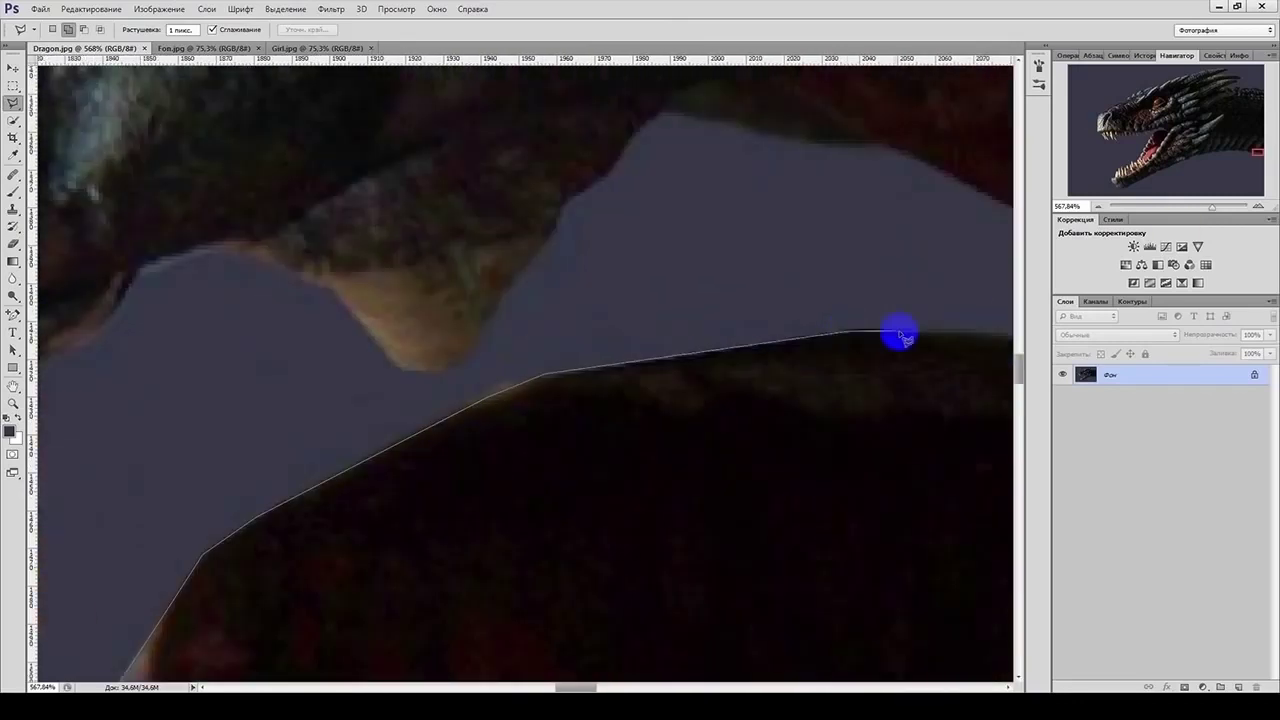
left_click(900, 334)
left_click(840, 338)
left_click(927, 393)
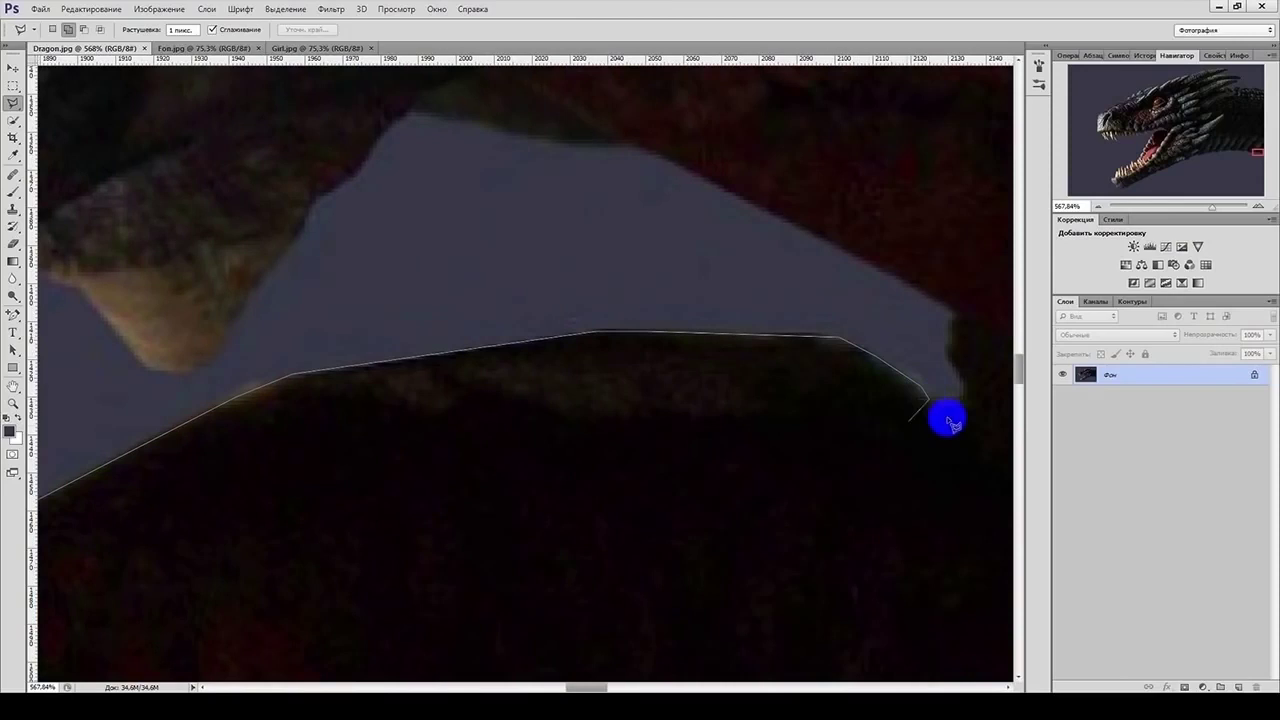
left_click(965, 397)
left_click(952, 307)
- Trace the top, left side and lower edge of the purple gap
left_click(624, 352)
left_click(570, 355)
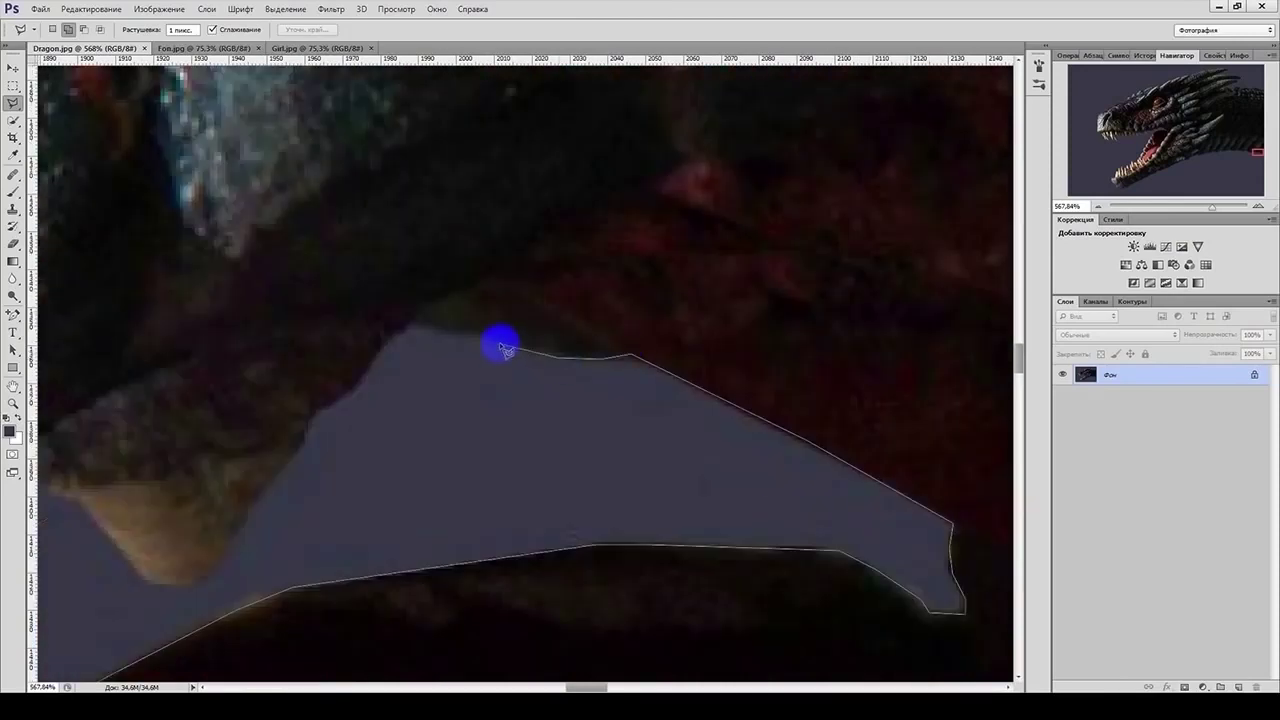
left_click(425, 322)
left_click(755, 352)
left_click(695, 408)
left_click(655, 470)
left_click(597, 573)
left_click(577, 584)
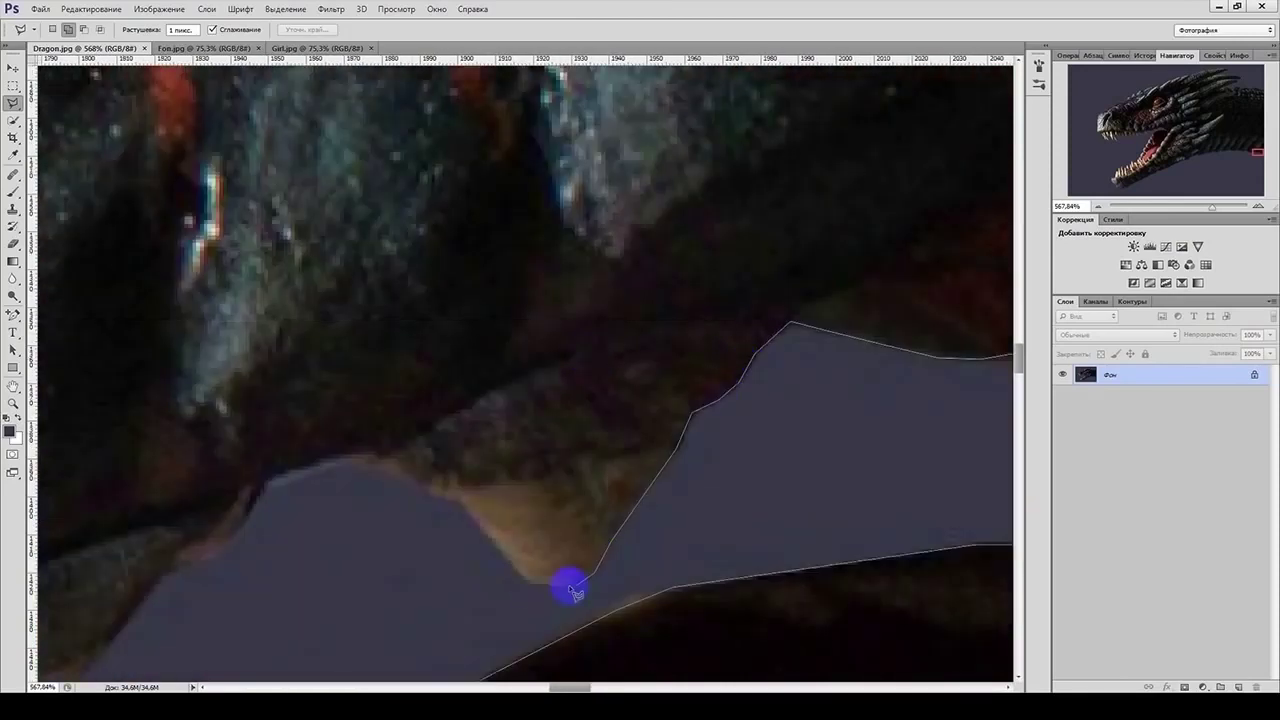
- Continue the outline along the lower jaw edge to where the jaw meets a tooth
left_click(450, 498)
left_click(378, 468)
left_click(265, 478)
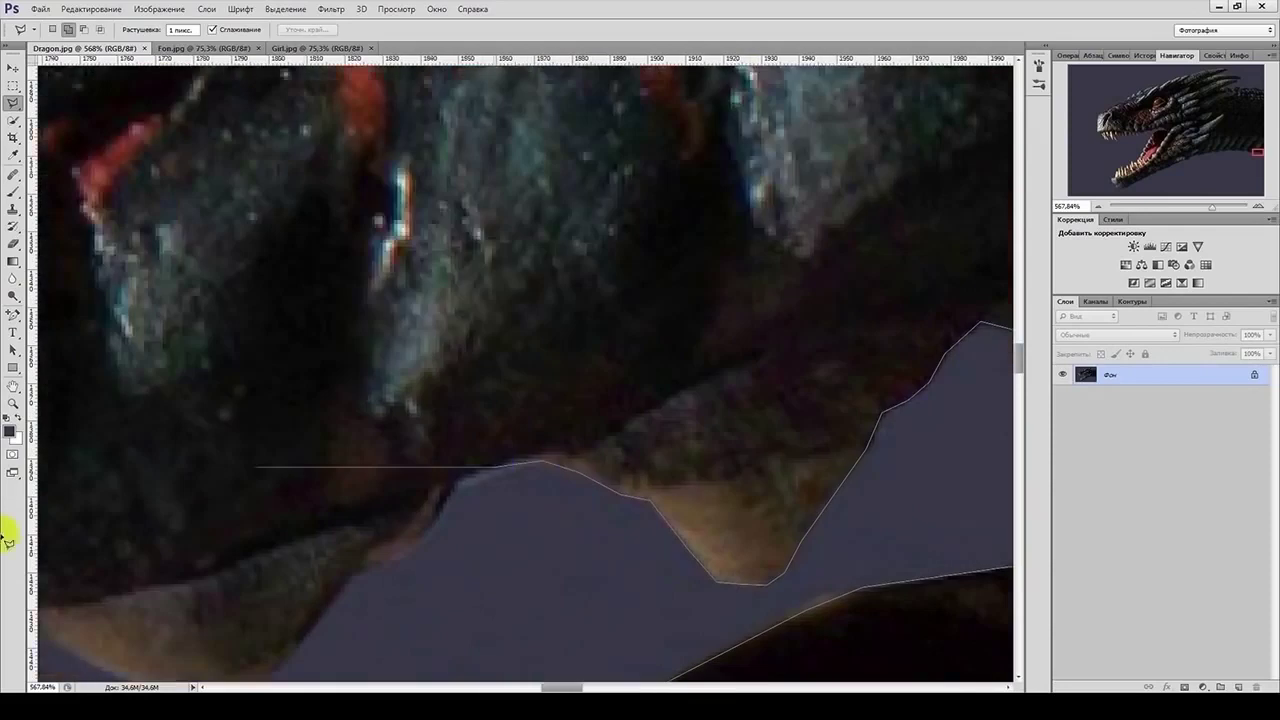
left_click(614, 522)
left_click(555, 577)
left_click_drag(555, 577, 766, 394)
left_click(690, 515)
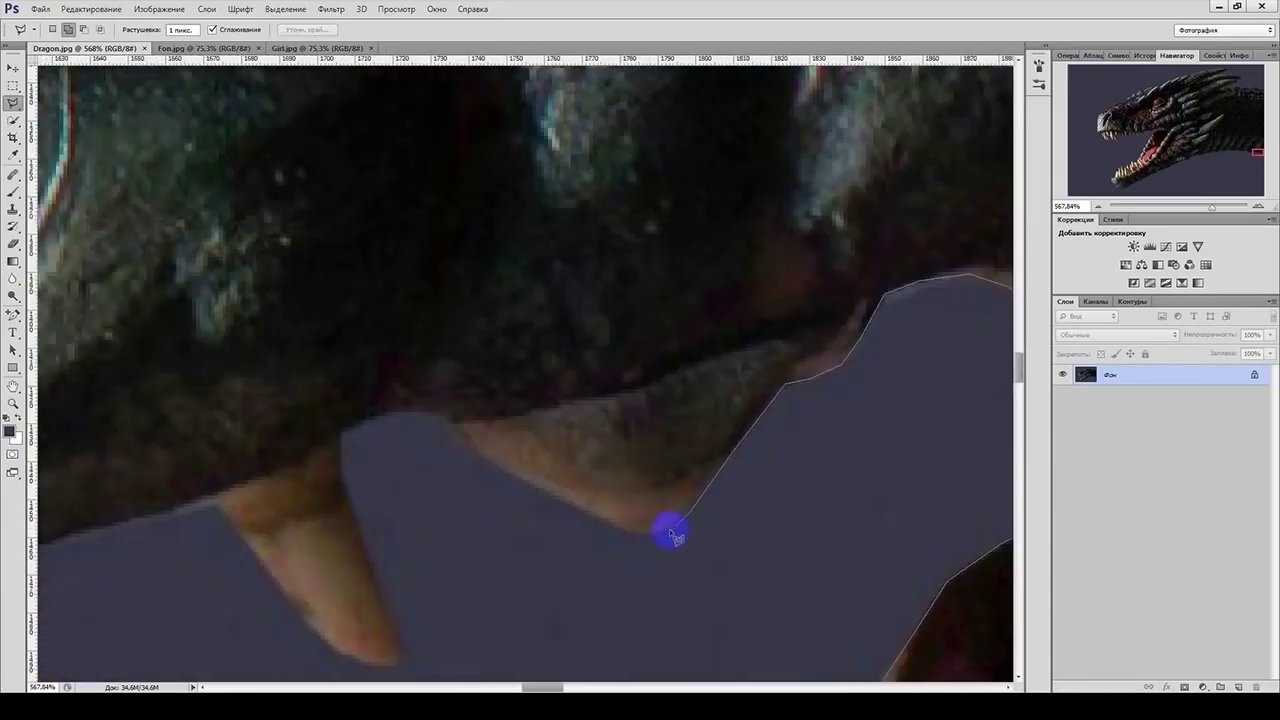
left_click(640, 535)
- Follow the jaw bend and outline the next tooth down to its tip and back up
left_click(470, 455)
left_click(455, 425)
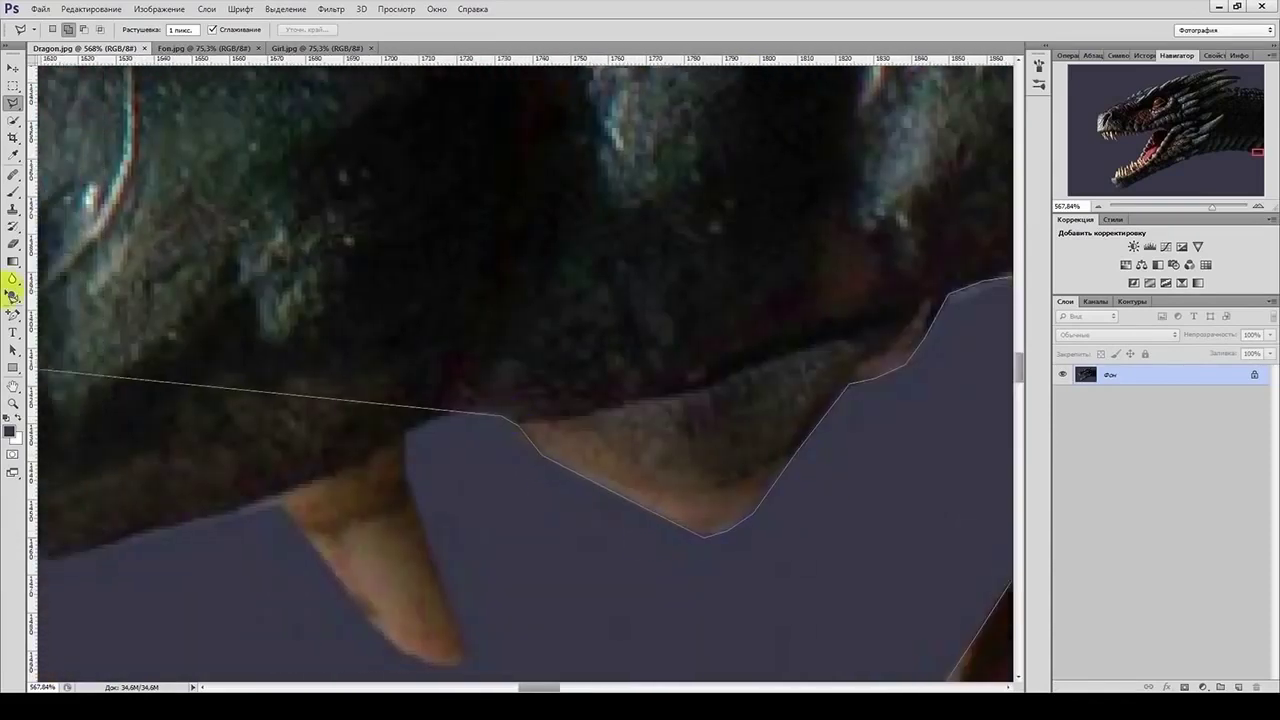
left_click(530, 410)
left_click(460, 430)
scroll(455, 482, "down", 3)
left_click(515, 468)
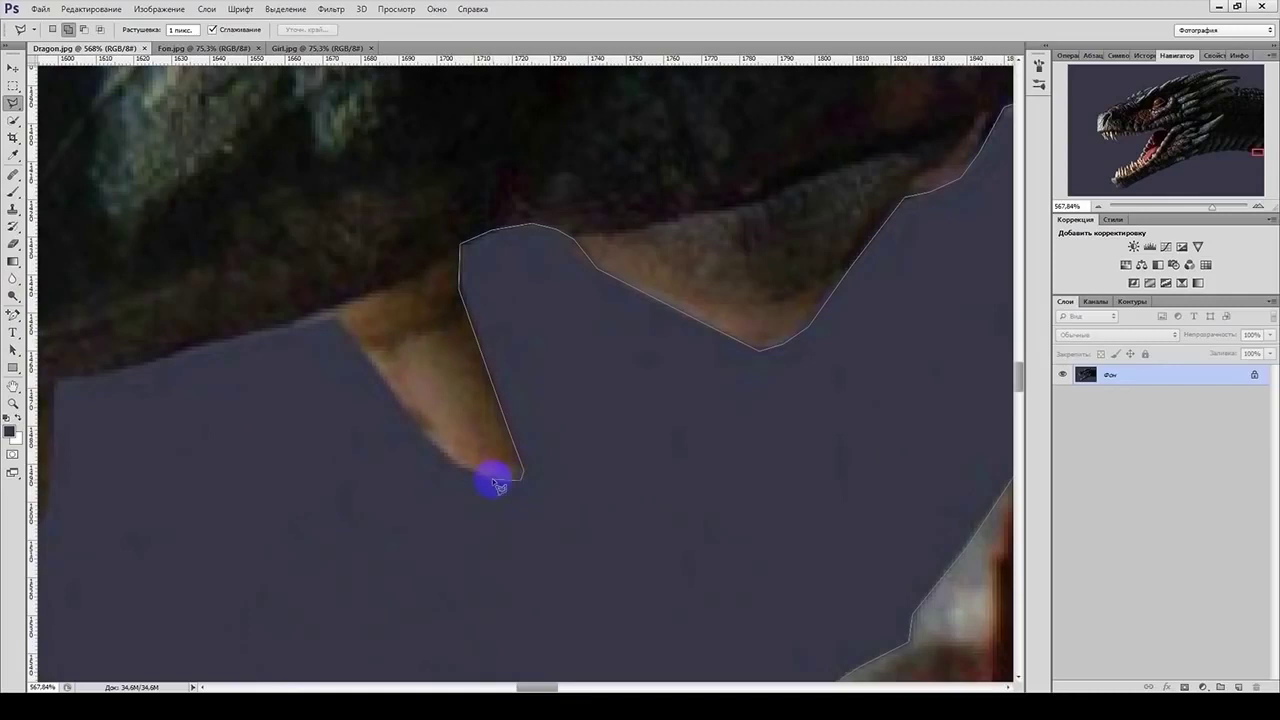
left_click(420, 425)
left_click(325, 303)
scroll(300, 380, "left", 3)
left_click(264, 379)
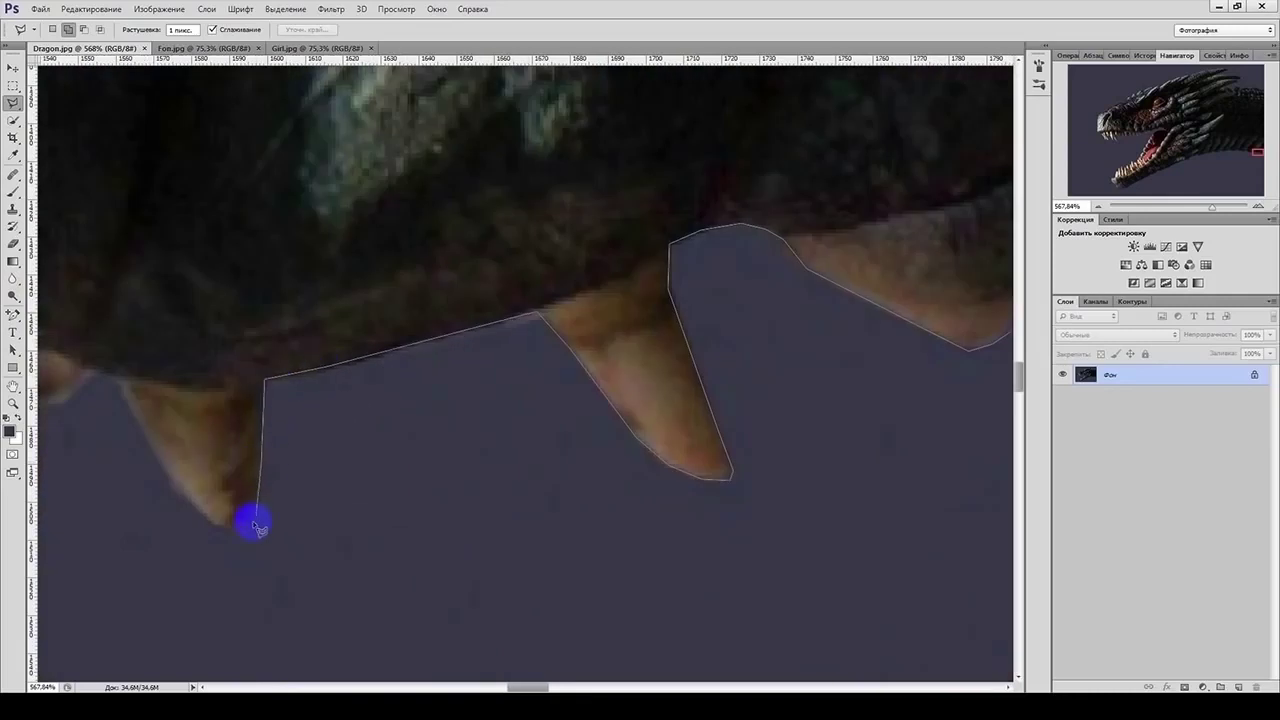
- Outline the next tooth, rounding the small gum bump and marking its tip
left_click(117, 384)
scroll(300, 400, "left", 5)
left_click(637, 347)
left_click(600, 380)
left_click(545, 372)
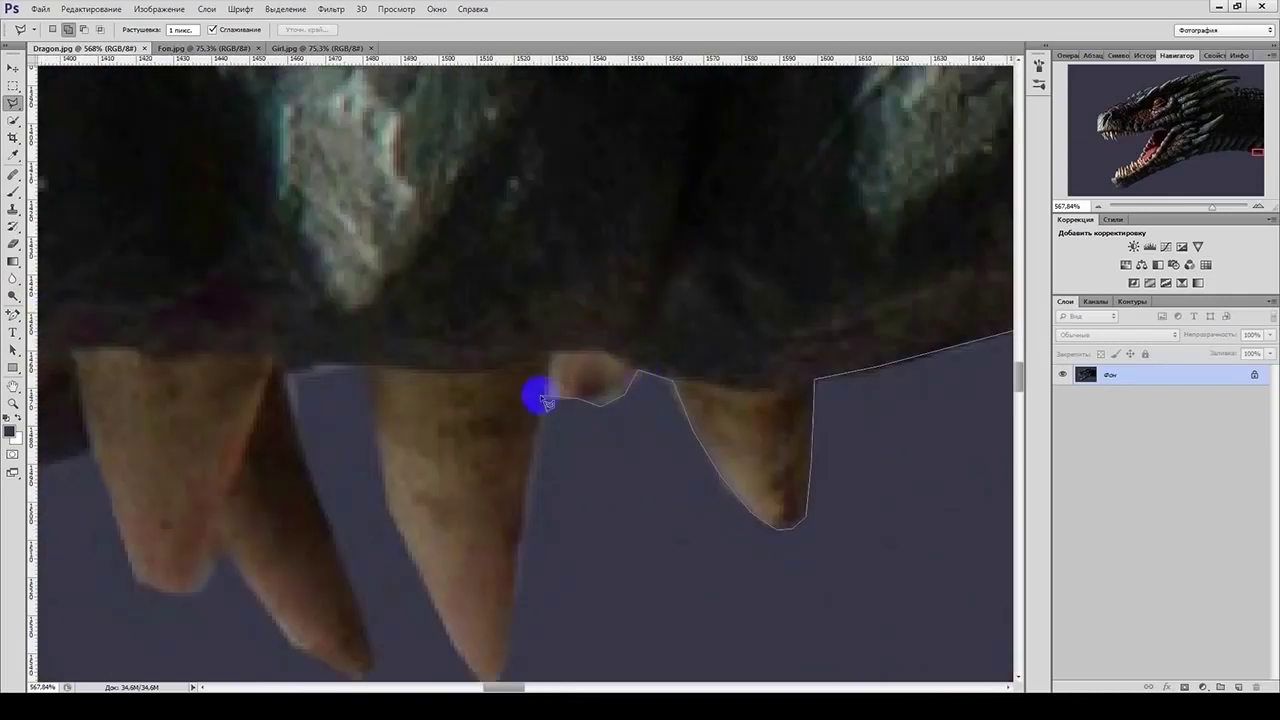
scroll(510, 430, "down", 3)
left_click(507, 456)
left_click(487, 486)
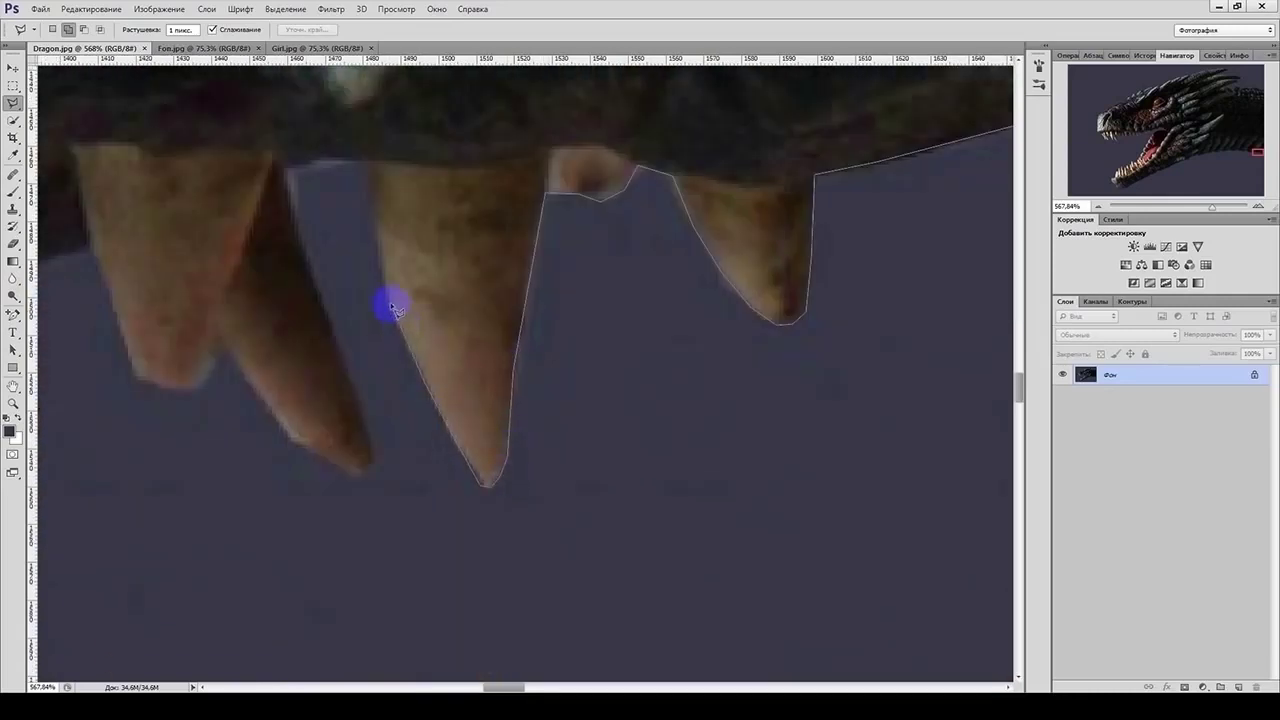
left_click(371, 157)
- Trace another tooth around its tip and start down the neighbouring tooth
scroll(460, 240, "left", 5)
scroll(460, 240, "up", 1)
left_click(662, 215)
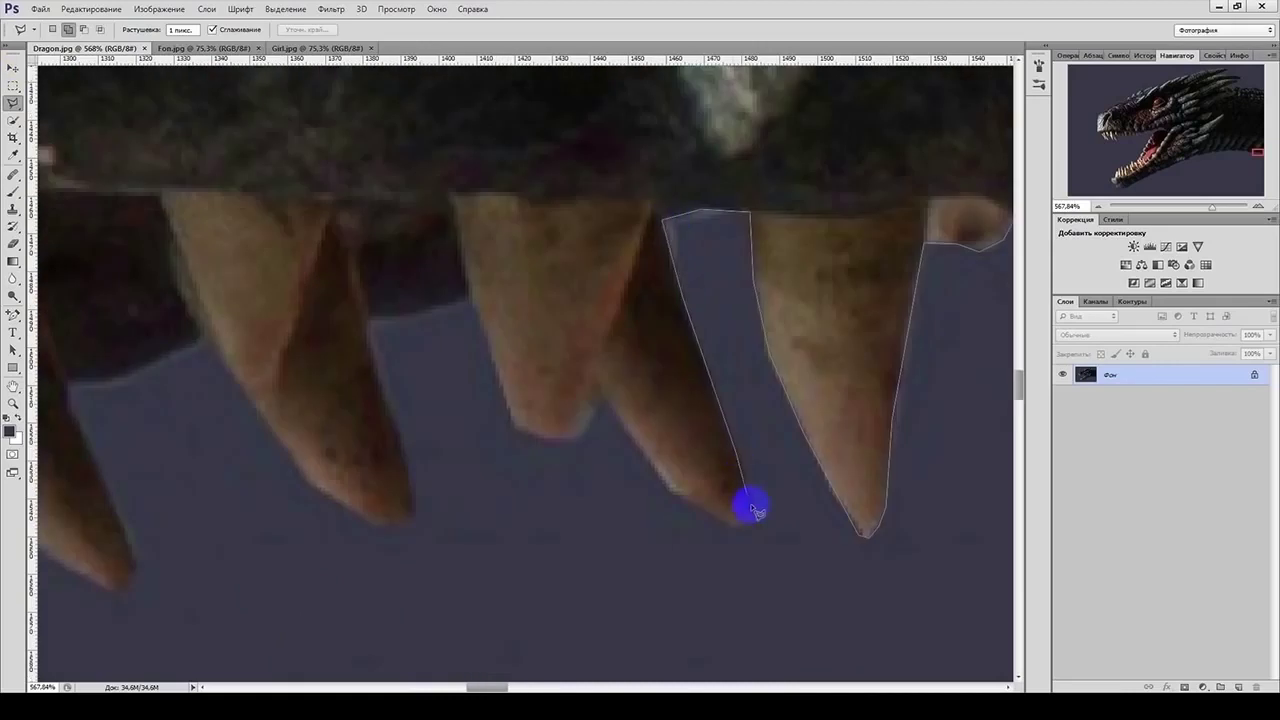
left_click(750, 520)
left_click(668, 490)
left_click(600, 392)
left_click(578, 438)
left_click(512, 424)
left_click(470, 297)
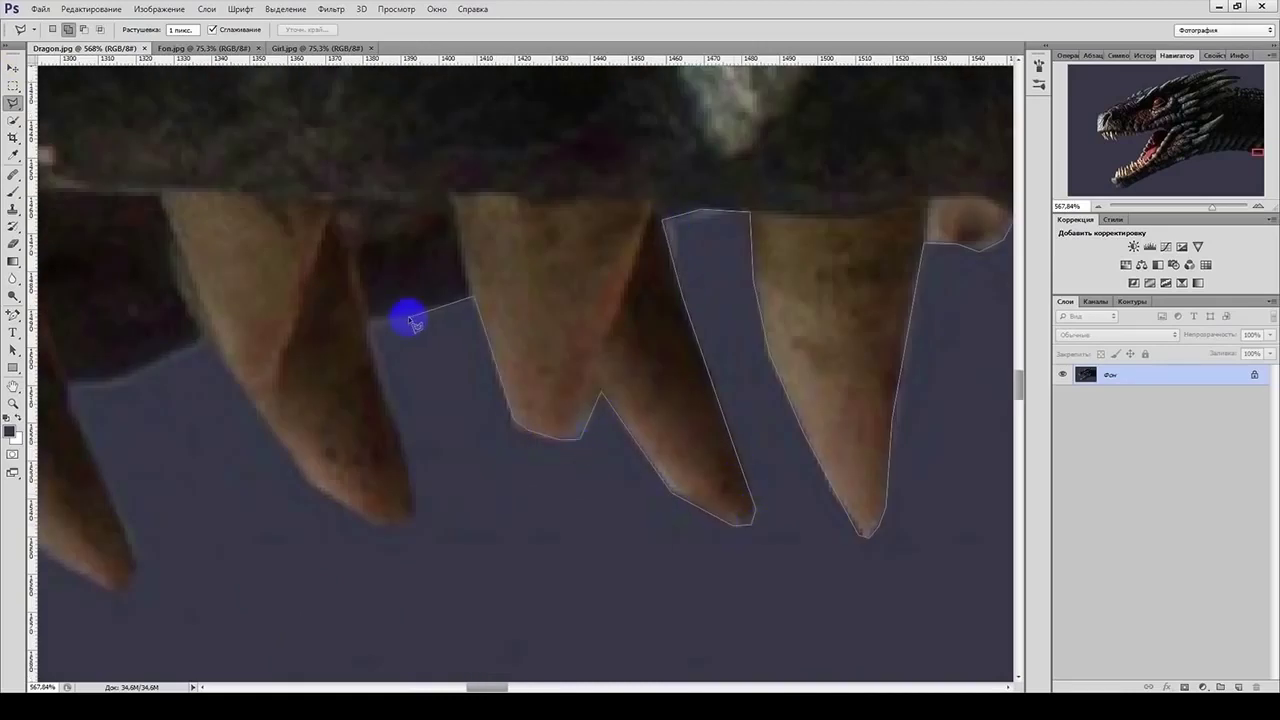
- Cross the gap and trace the next tooth down to its tip and into the gap
scroll(200, 372, "left", 3)
scroll(200, 372, "up", 1)
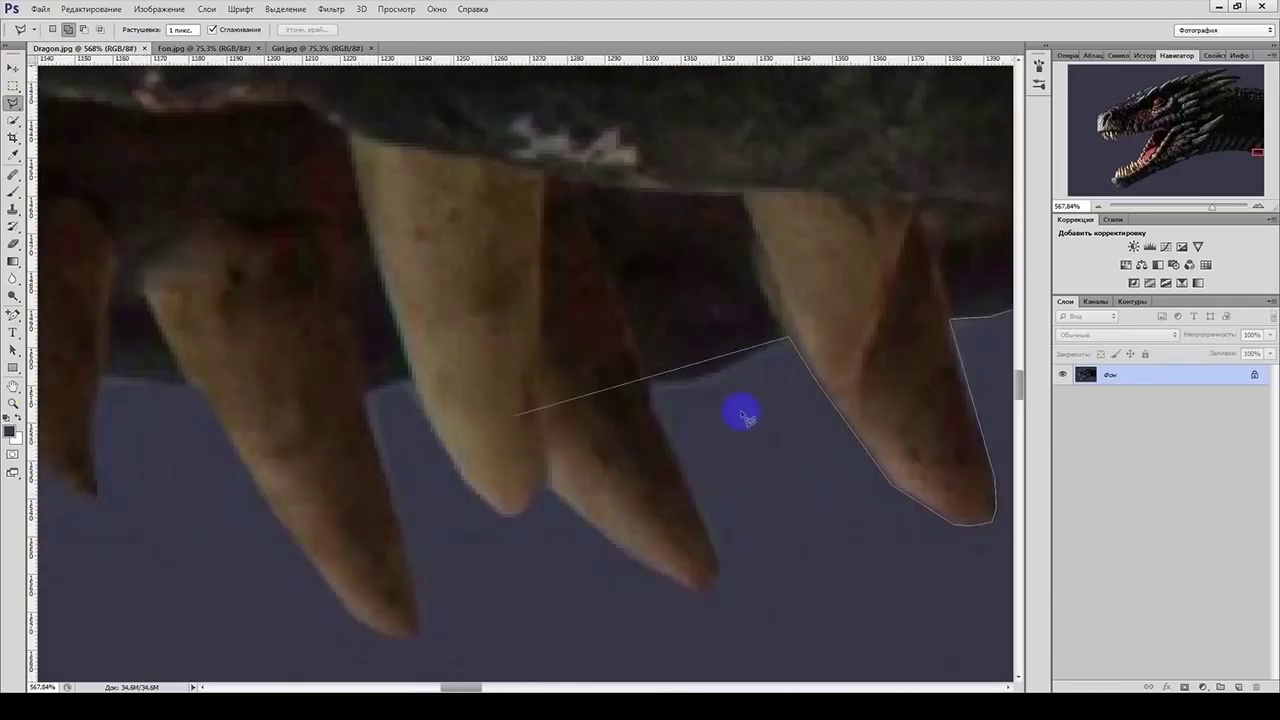
left_click(722, 366)
left_click(651, 384)
left_click(719, 577)
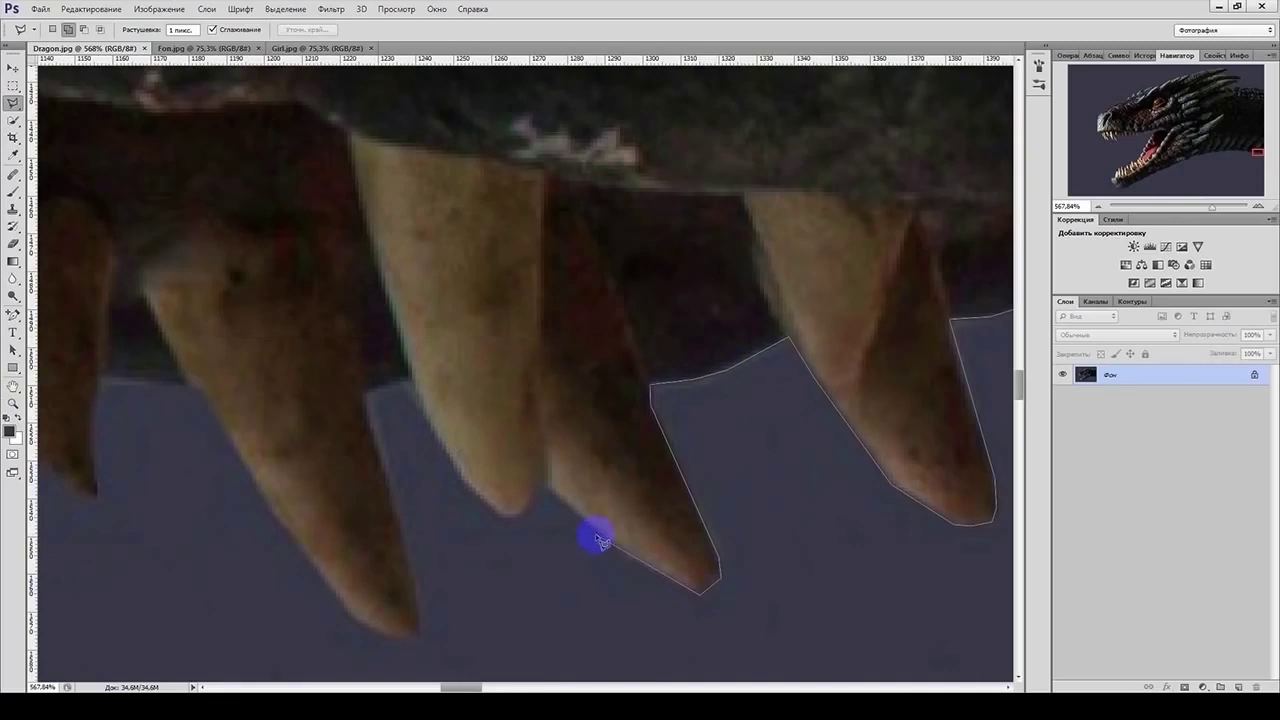
left_click(545, 484)
scroll(449, 486, "left", 3)
- Outline the following tooth around its tip, up to the gum line and onward
left_click(625, 376)
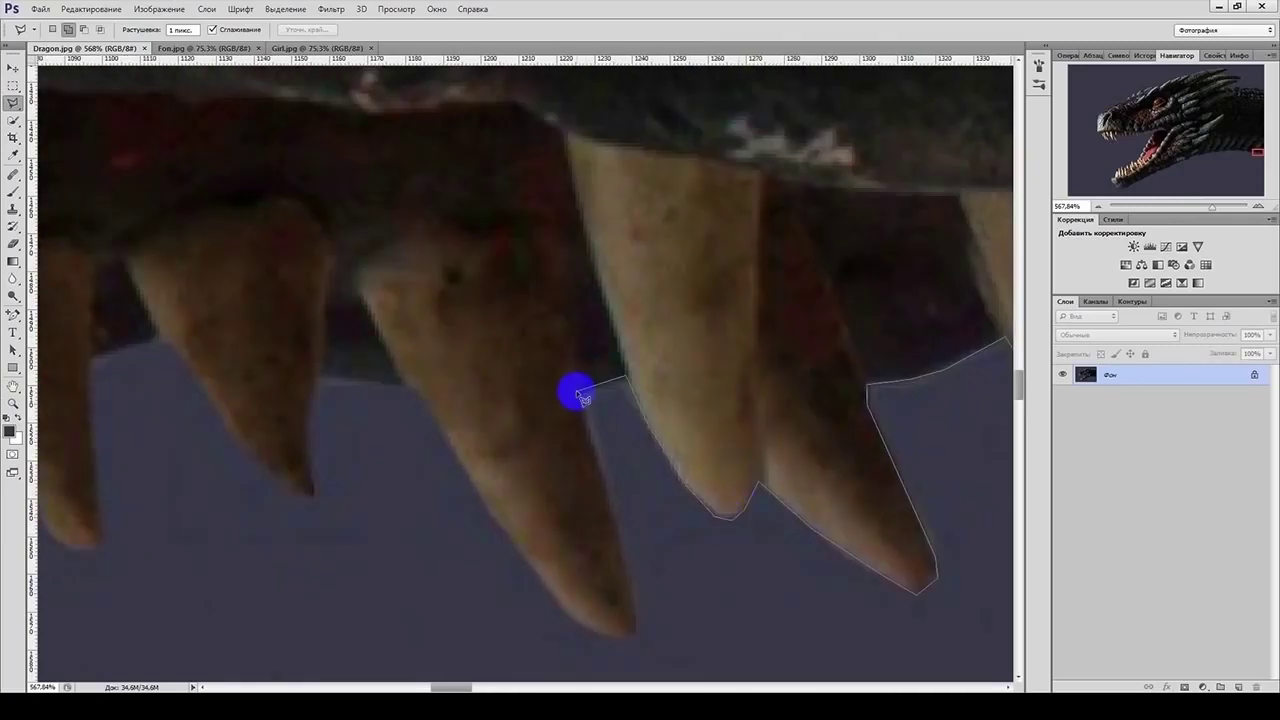
left_click(578, 390)
left_click(632, 635)
left_click(572, 617)
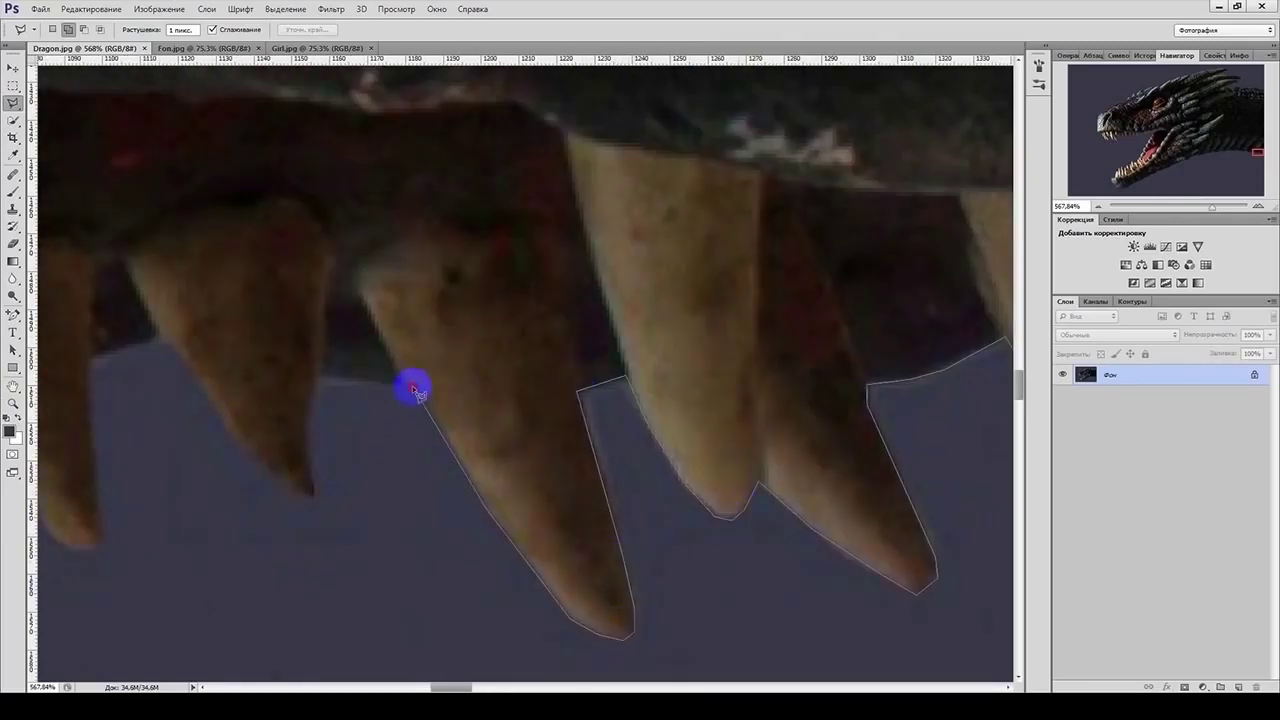
left_click(405, 385)
left_click(310, 378)
left_click(305, 497)
- Add points around the last teeth in the row, leaving the purple gaps out
scroll(452, 360, "left", 3)
left_click(345, 337)
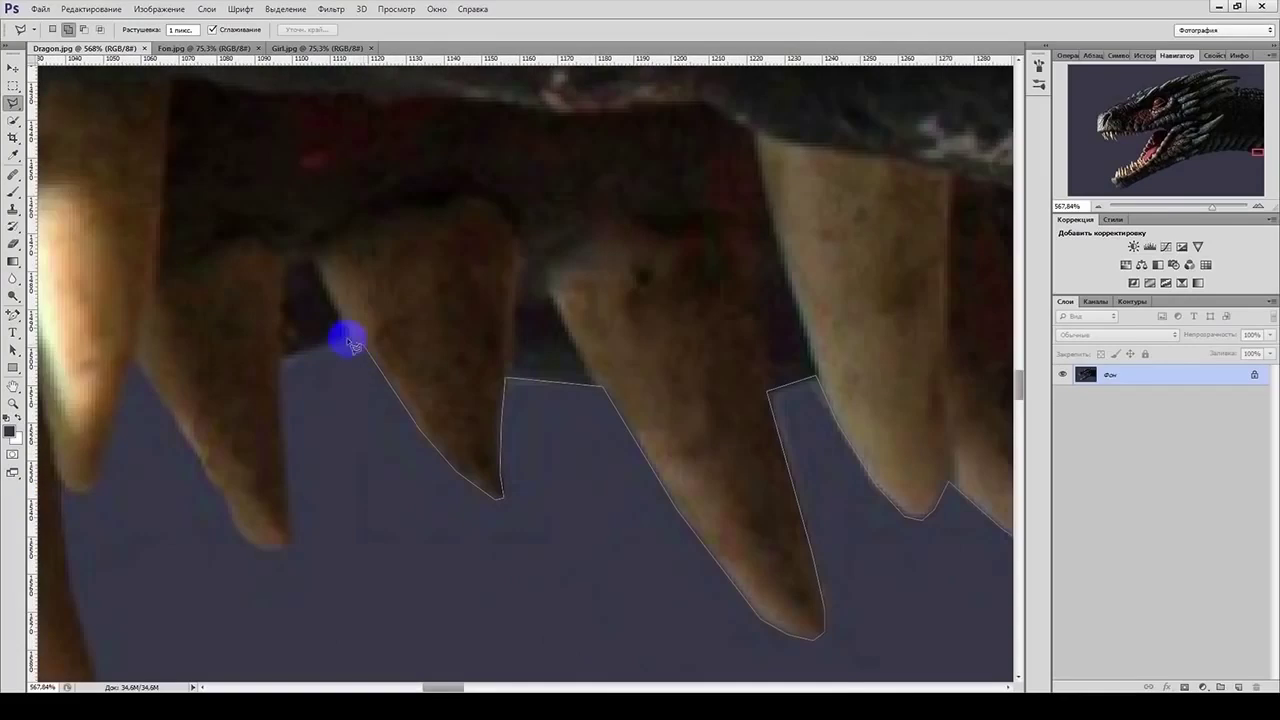
left_click(280, 357)
scroll(280, 357, "left", 5)
left_click(668, 546)
left_click(514, 360)
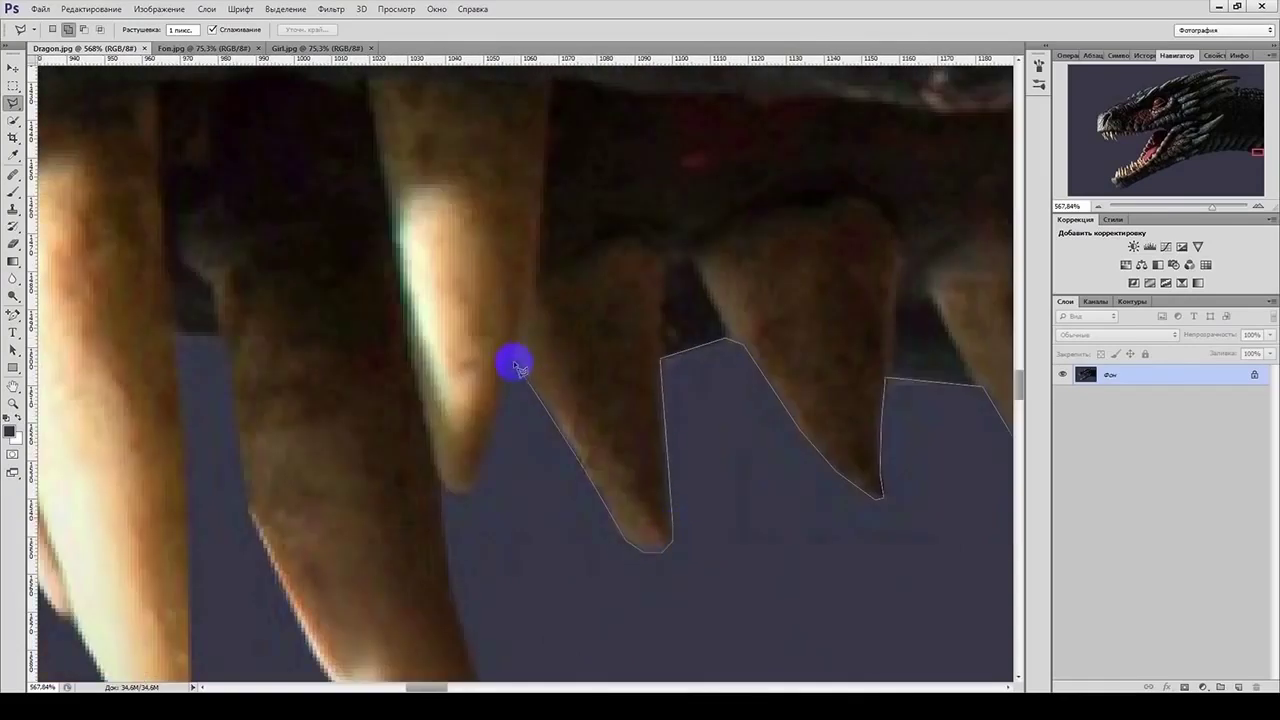
left_click(471, 490)
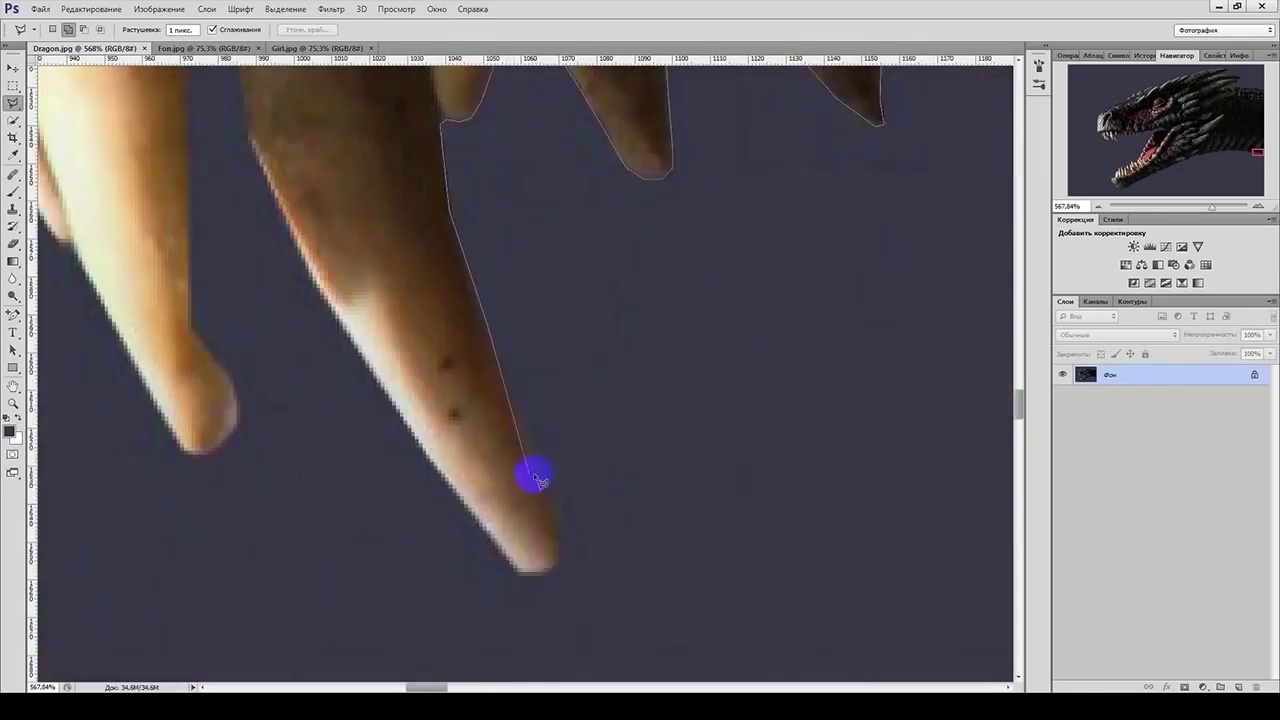
- Trace the lasso outline around the first long tooth and the gap beside it
left_click(563, 565)
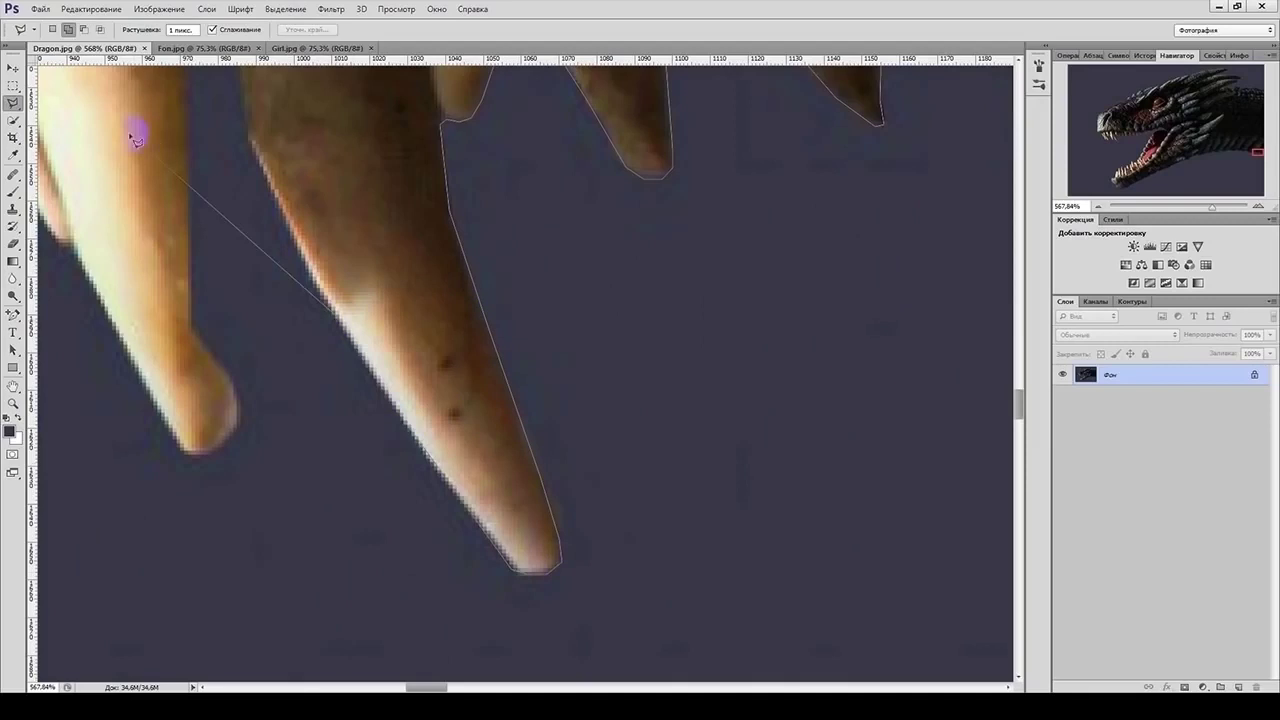
scroll(135, 137, "left", 2)
left_click(372, 160)
scroll(374, 177, "up", 5)
left_click(341, 408)
left_click(291, 409)
scroll(291, 409, "left", 2)
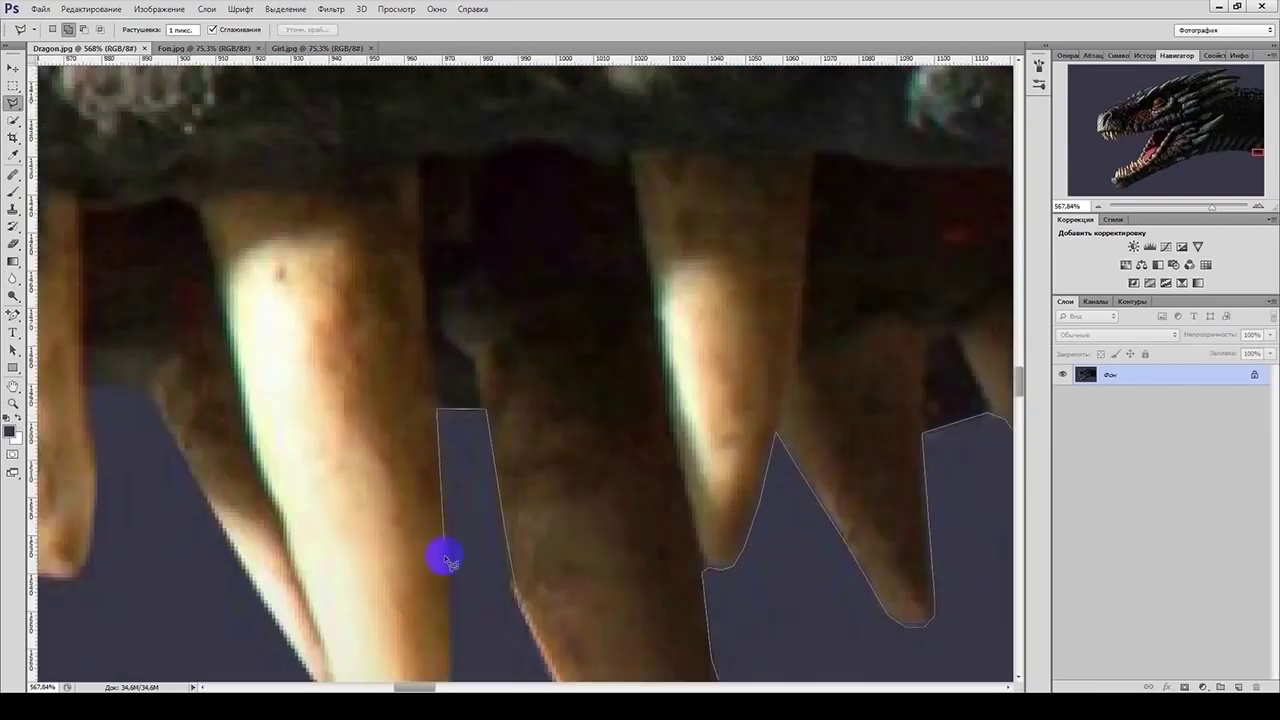
scroll(447, 560, "down", 3)
scroll(470, 500, "down", 2)
left_click(497, 460)
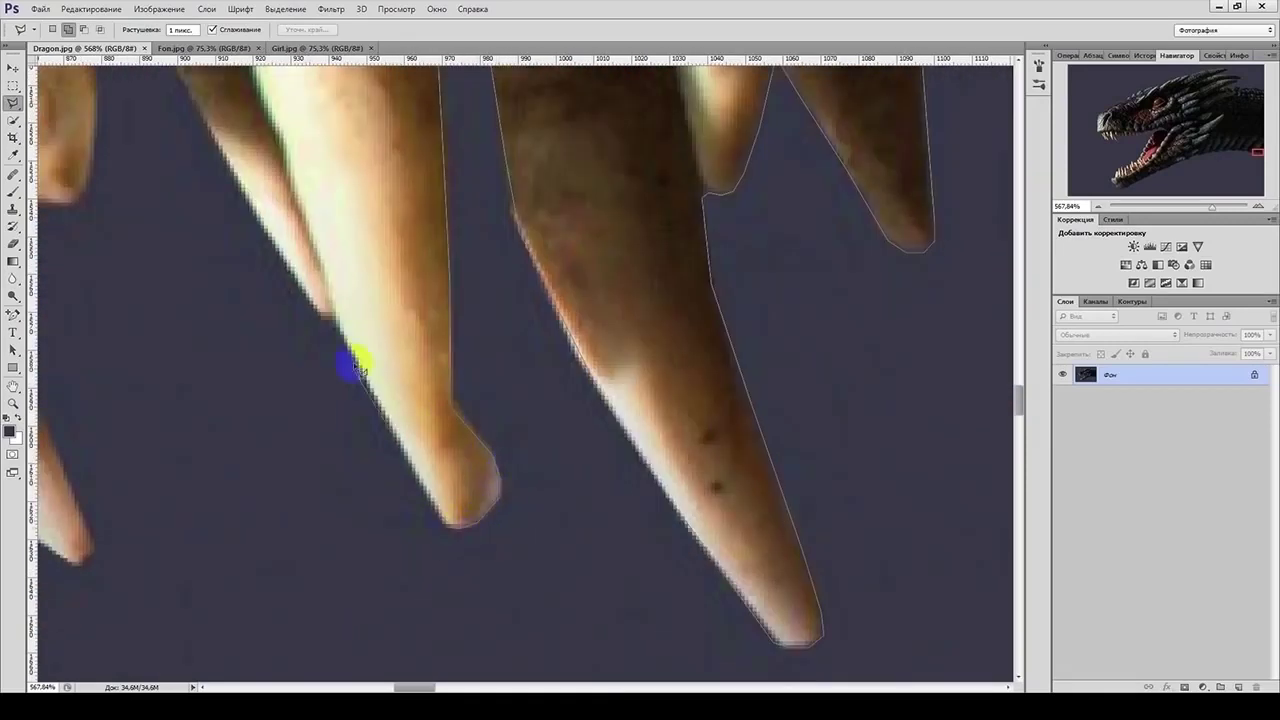
- Carry the outline over the next teeth, marking each tip and gum junction
scroll(199, 332, "up", 3)
scroll(250, 300, "left", 3)
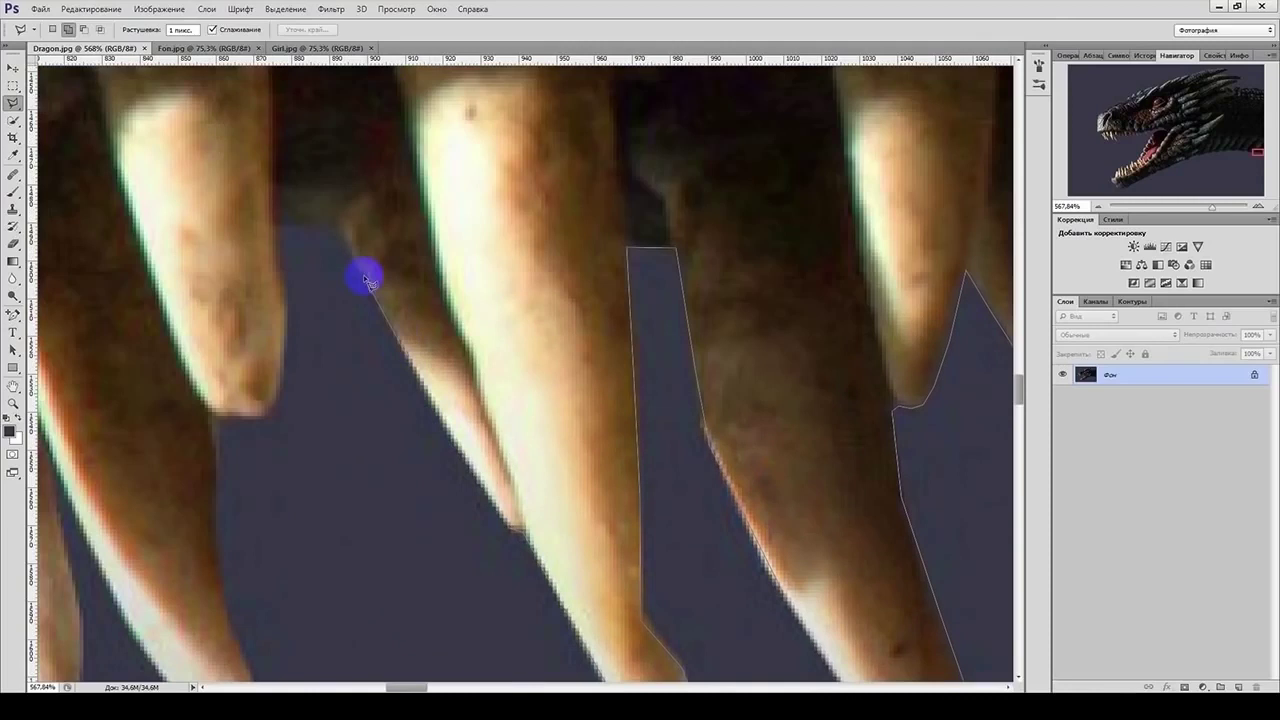
left_click(278, 223)
left_click(256, 418)
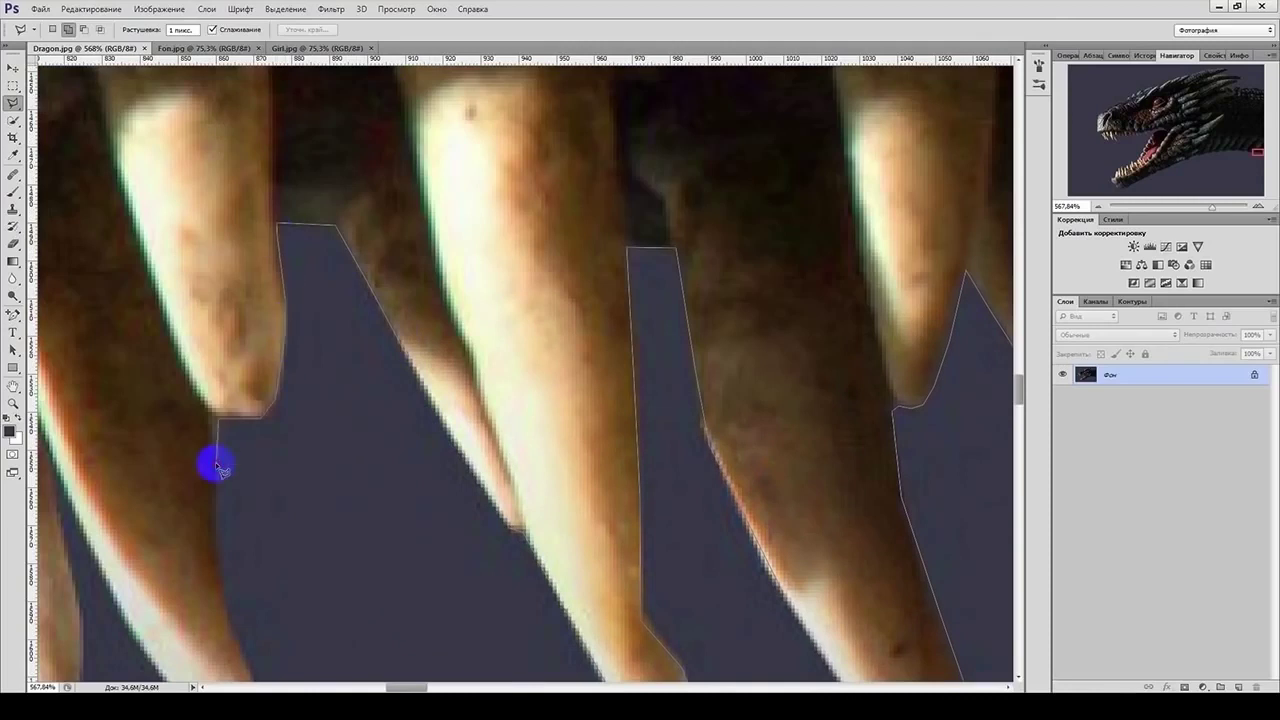
scroll(214, 463, "left", 3)
scroll(537, 566, "down", 2)
scroll(597, 600, "down", 2)
left_click(598, 188)
left_click(662, 398)
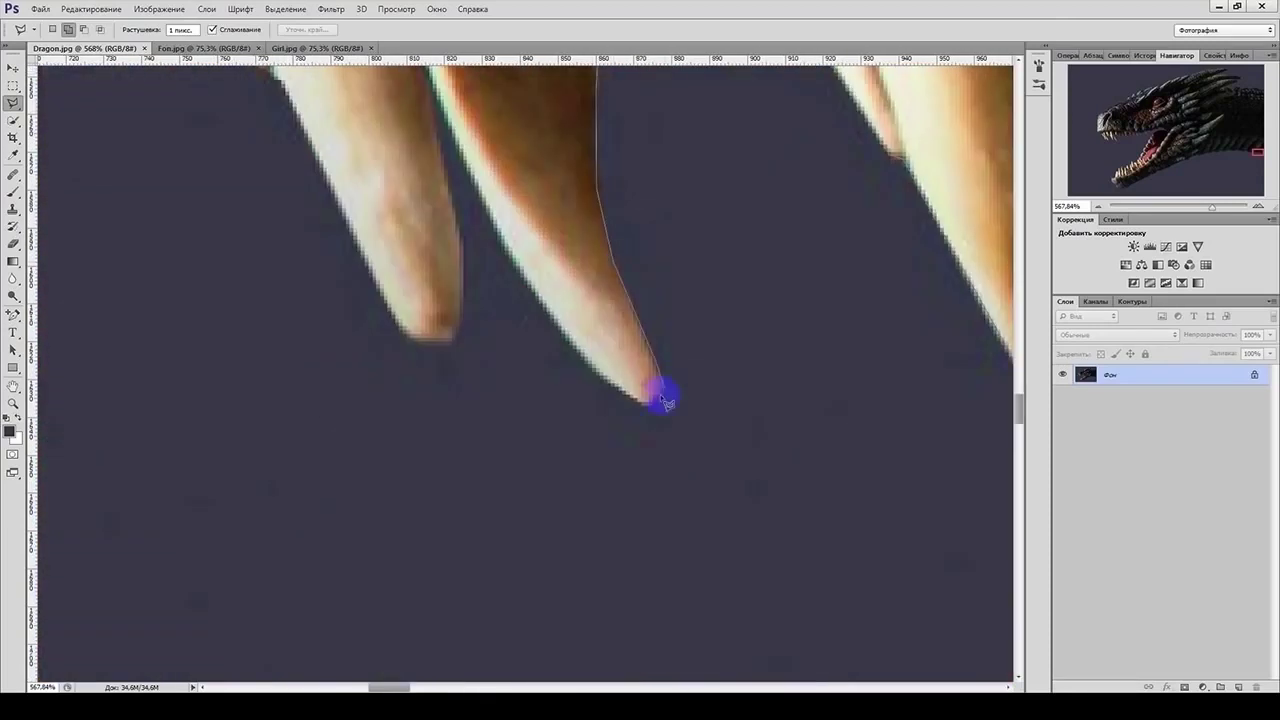
left_click(557, 328)
- Finish the last tooth in the row, anchoring where it meets the jaw
scroll(249, 137, "up", 3)
scroll(423, 514, "up", 1)
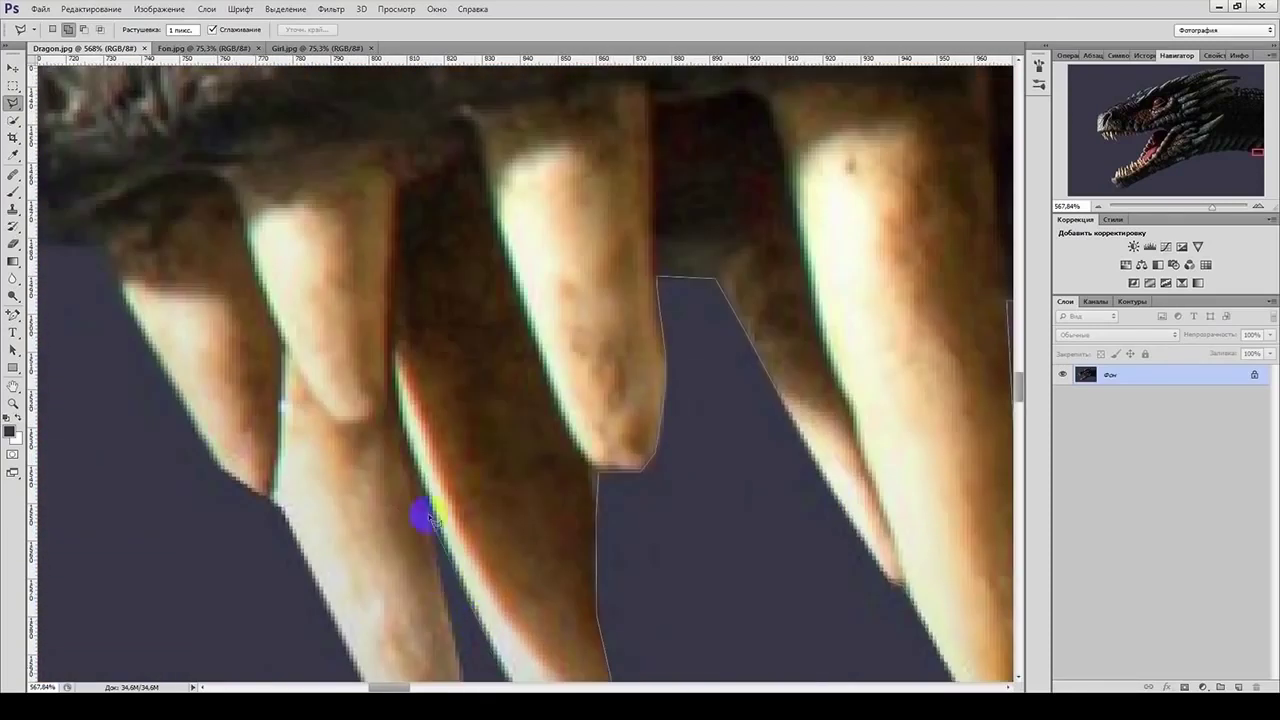
scroll(437, 334, "down", 1)
left_click(437, 592)
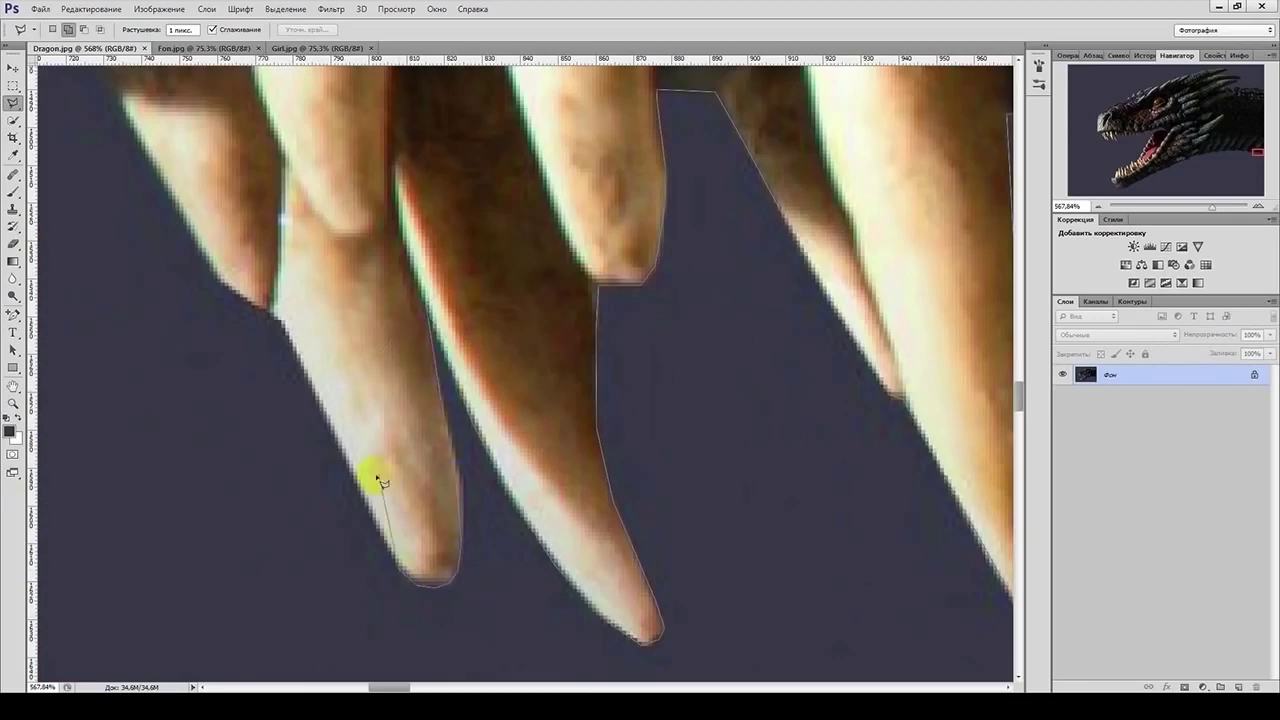
scroll(491, 349, "left", 4)
scroll(400, 271, "up", 1)
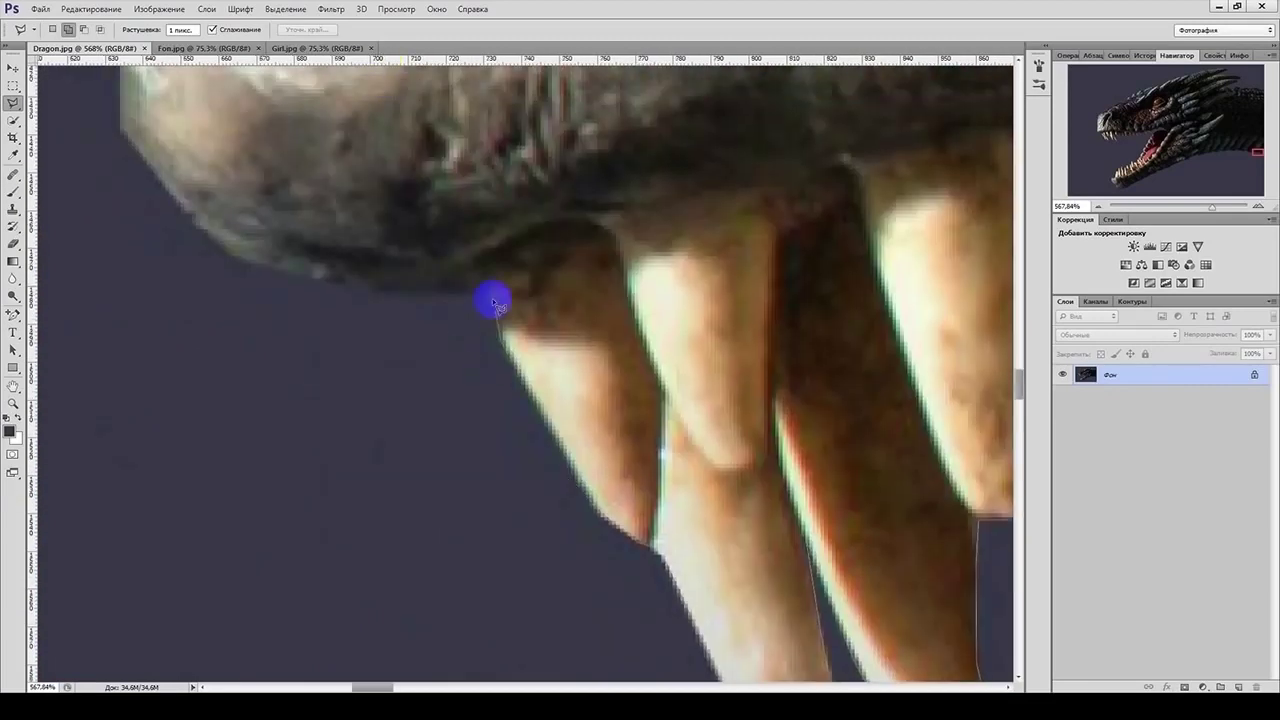
left_click(491, 294)
- Bring the chin into view and run the outline along its pale edge
left_click_drag(387, 292, 560, 635)
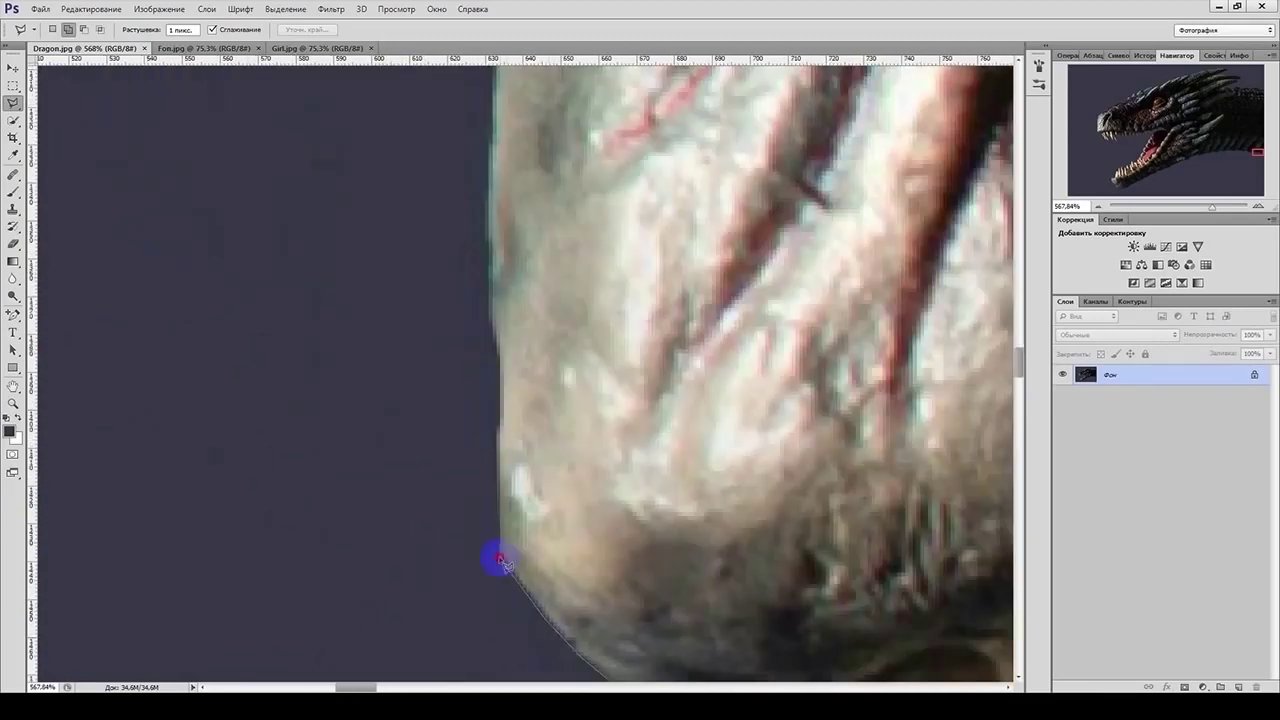
scroll(498, 330, "up", 3)
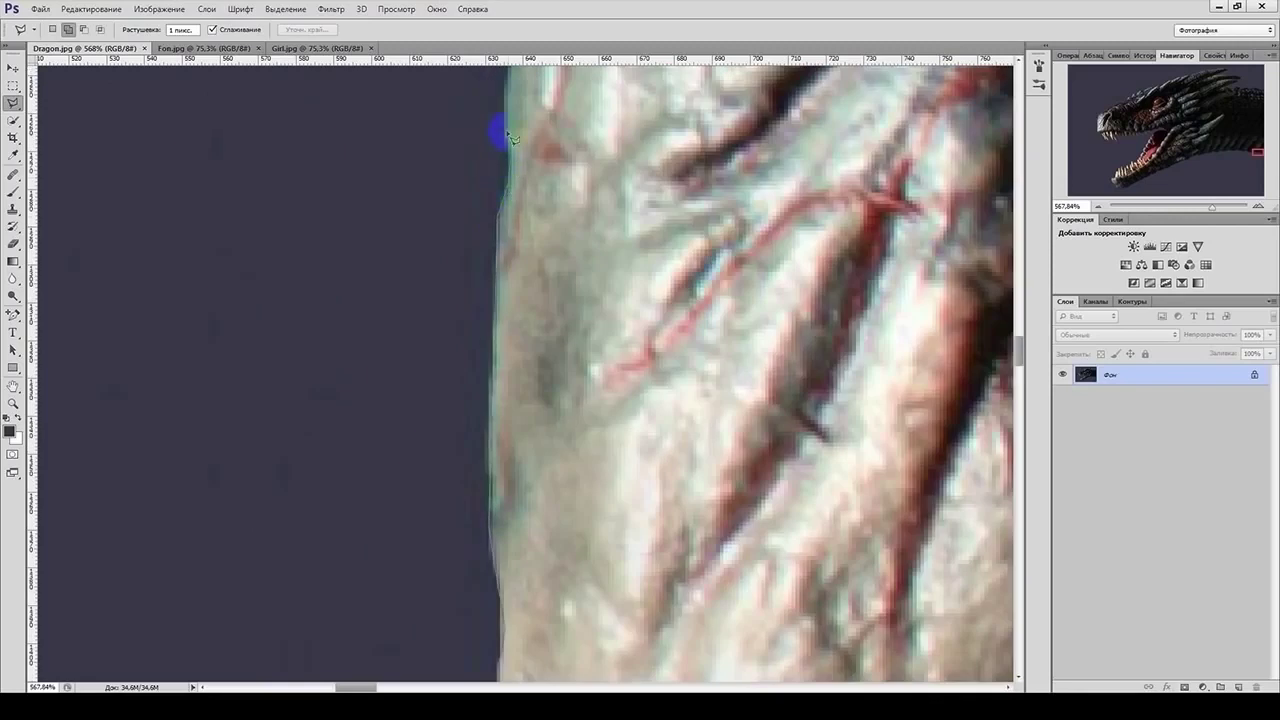
scroll(518, 376, "up", 4)
scroll(527, 323, "down", 1)
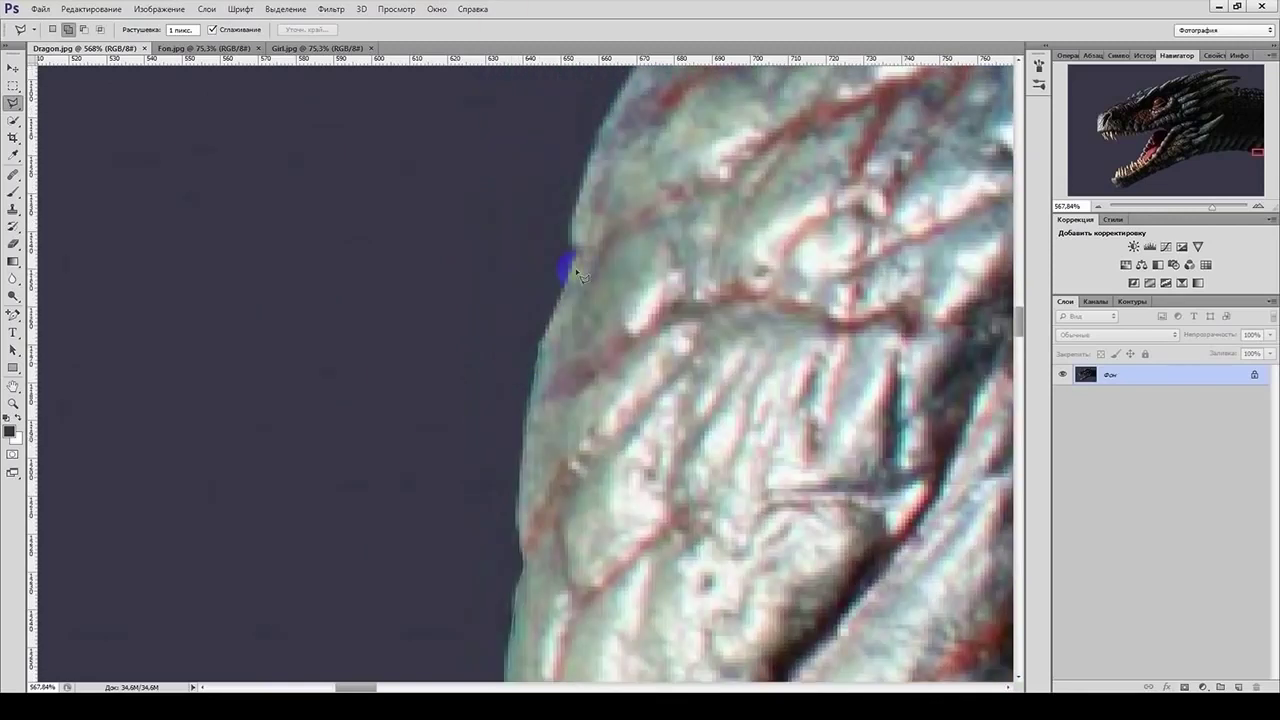
scroll(676, 366, "up", 2)
scroll(660, 340, "up", 2)
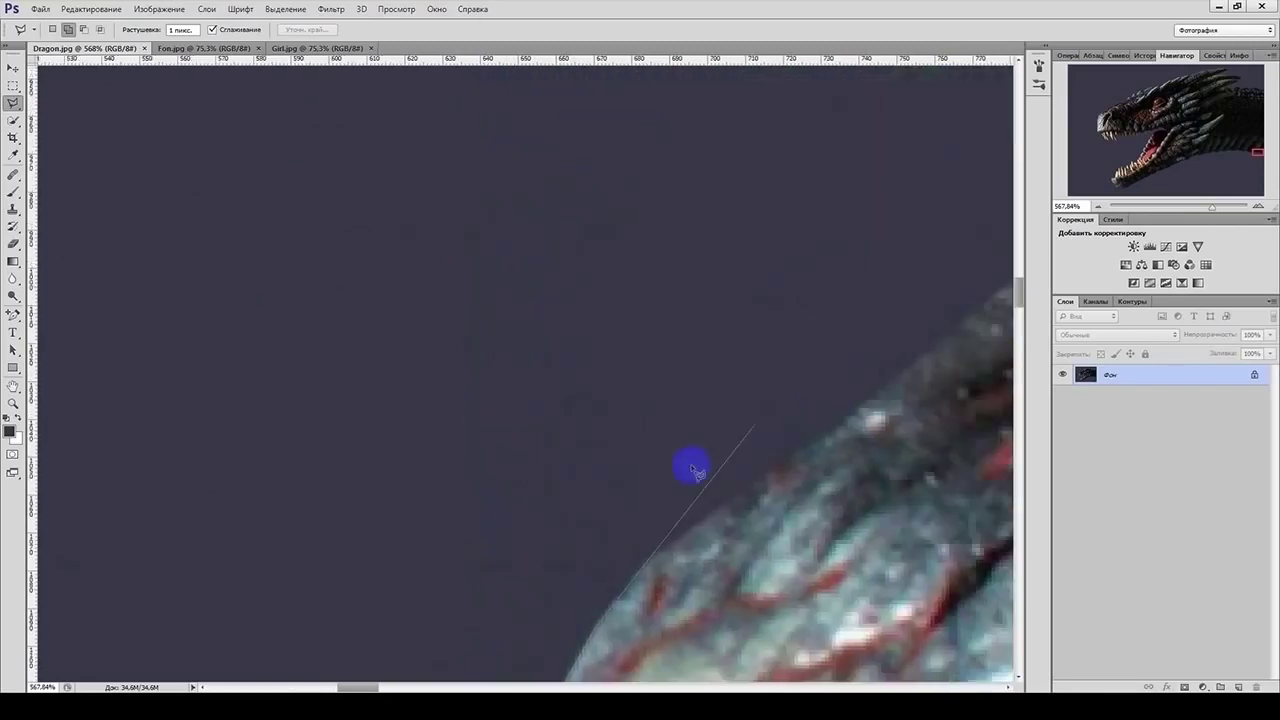
left_click(857, 400)
- Extend the outline up the dark, scaly edge of the head and neck
scroll(815, 320, "right", 4)
left_click(714, 190)
scroll(943, 128, "up", 3)
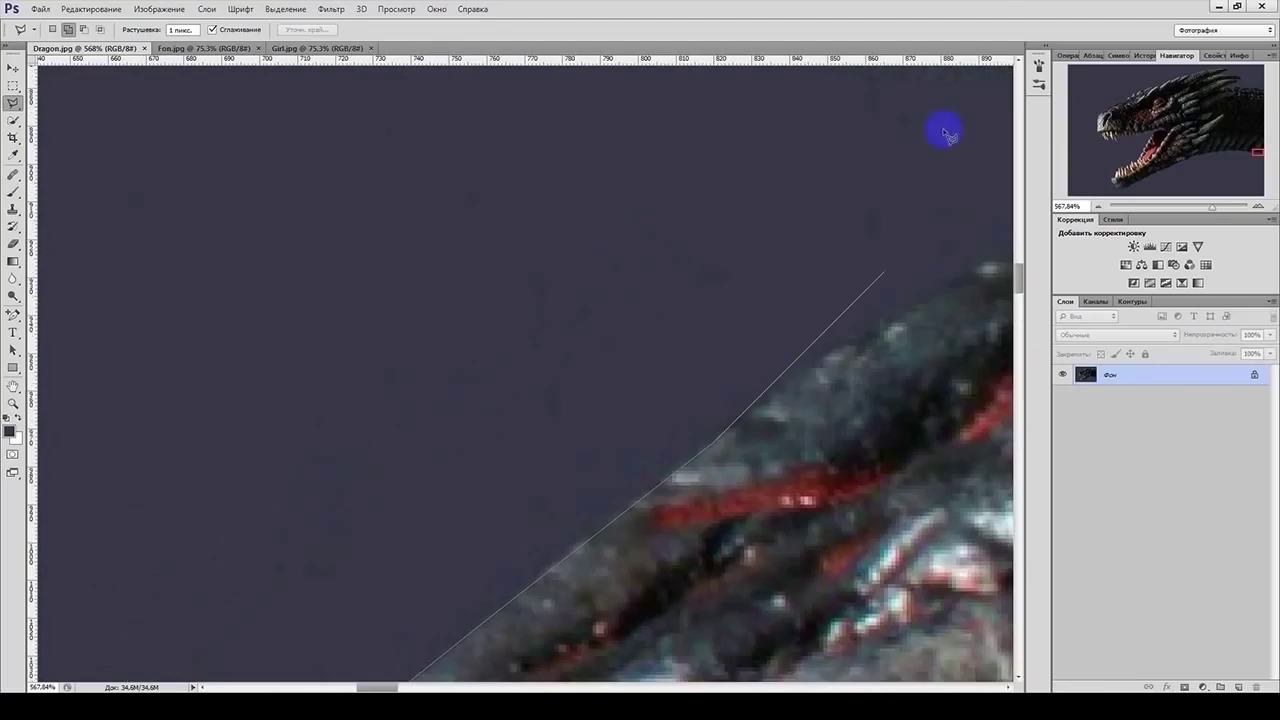
left_click(909, 309)
scroll(909, 309, "right", 4)
left_click(764, 215)
scroll(764, 215, "right", 4)
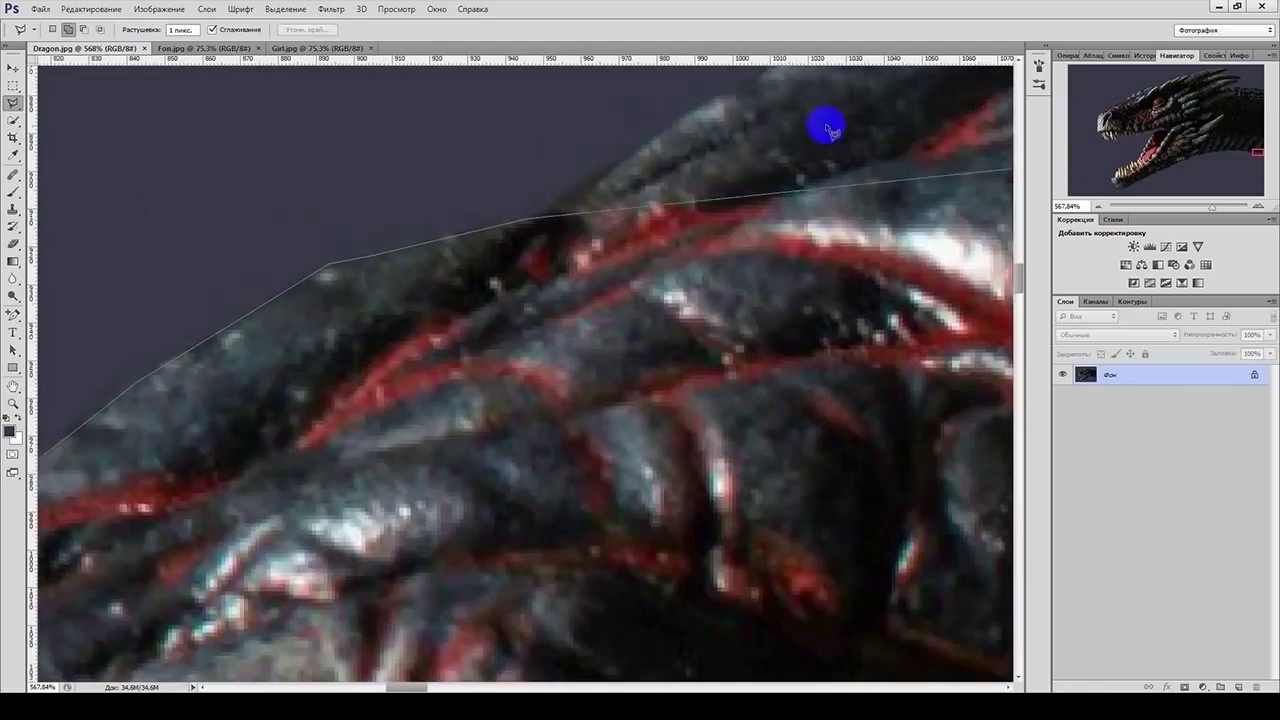
scroll(828, 123, "up", 3)
left_click(737, 310)
scroll(737, 310, "right", 4)
scroll(785, 453, "up", 3)
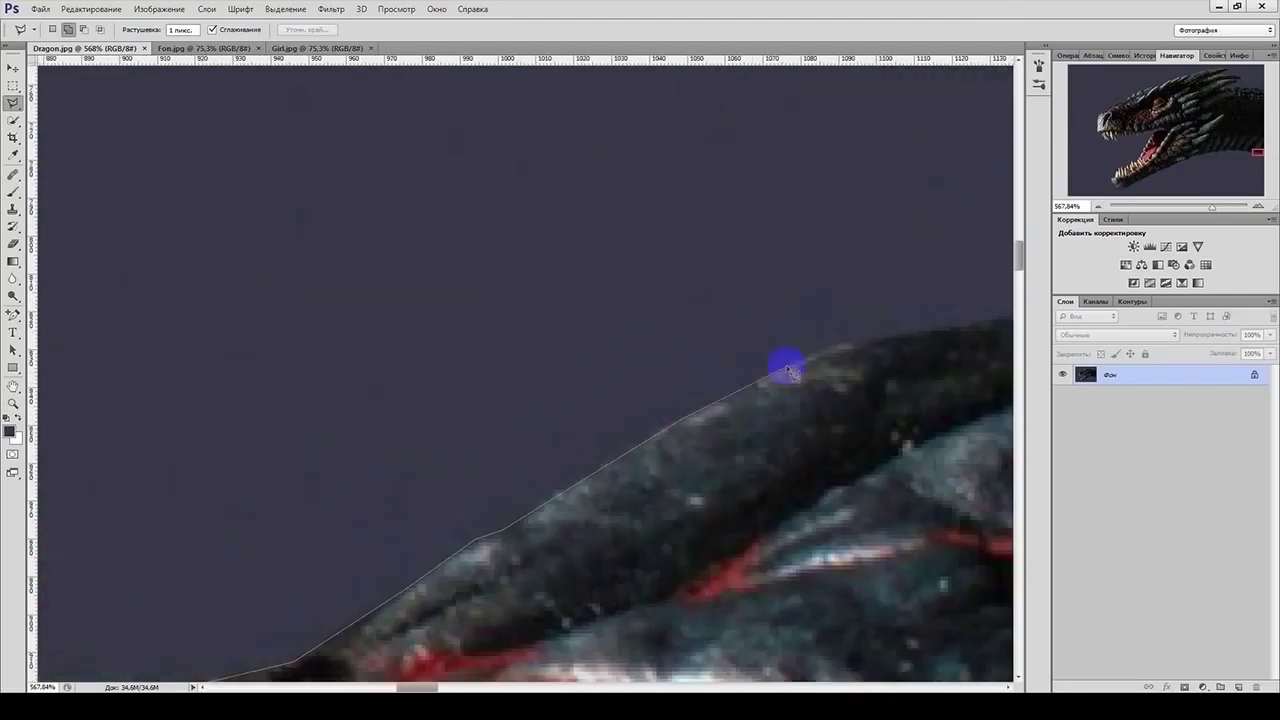
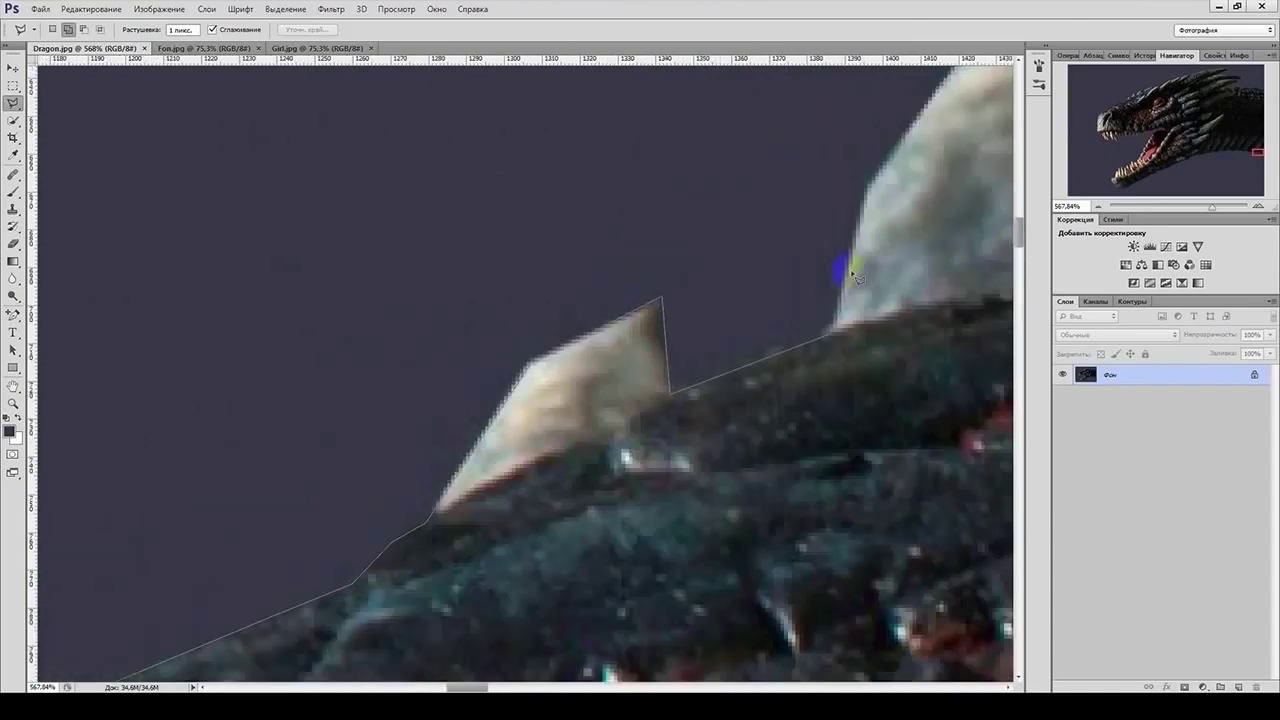
- Trace the dragon's outline with the Polygonal Lasso and close it into a selection
scroll(843, 271, "right", 4)
scroll(820, 391, "up", 3)
left_click(730, 430)
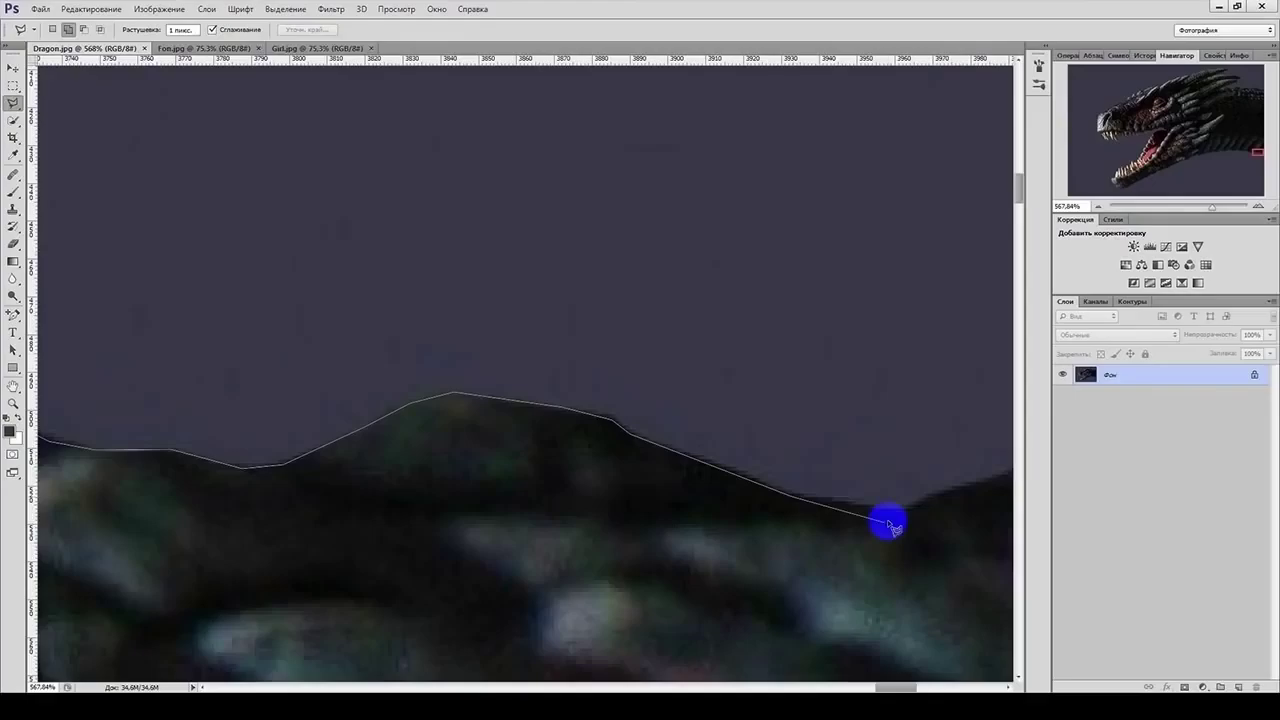
left_click(520, 429)
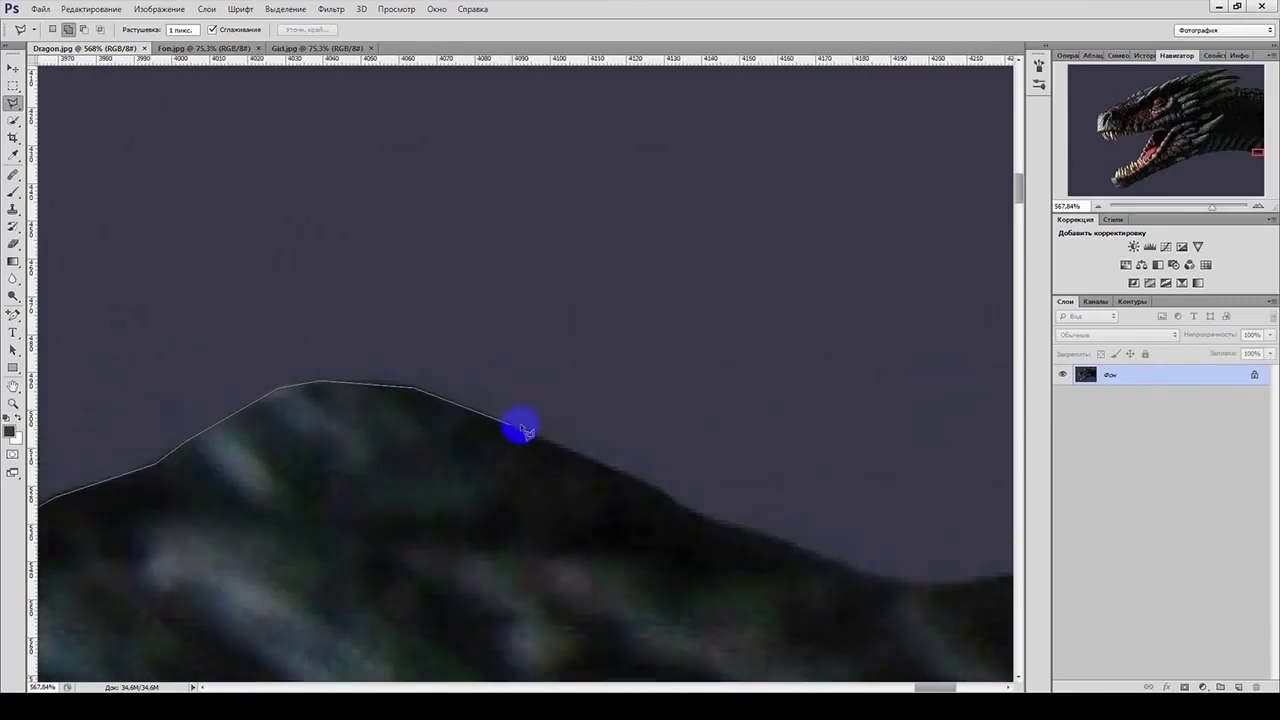
left_click(632, 490)
left_click(654, 510)
left_click(850, 578)
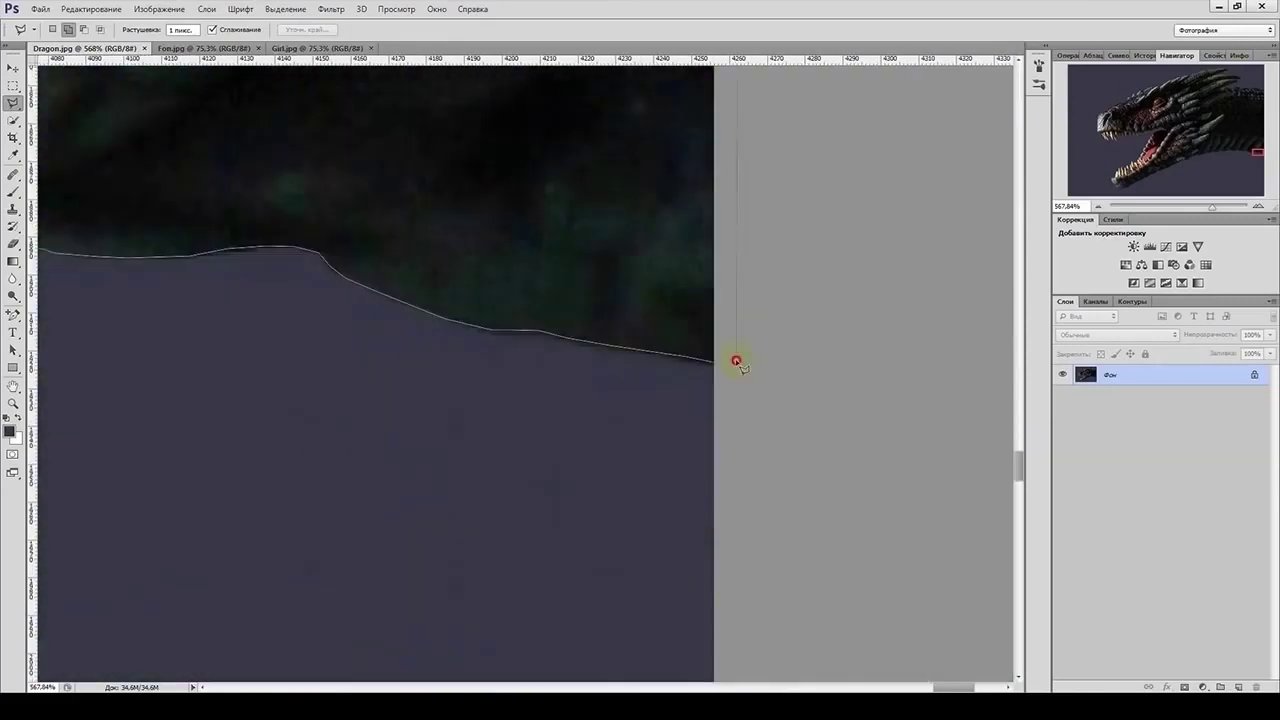
double_click(737, 357)
- Copy the dragon onto its own layer, Слой 1, and hide the Фон background layer
key("ctrl+0")
key("ctrl+j")
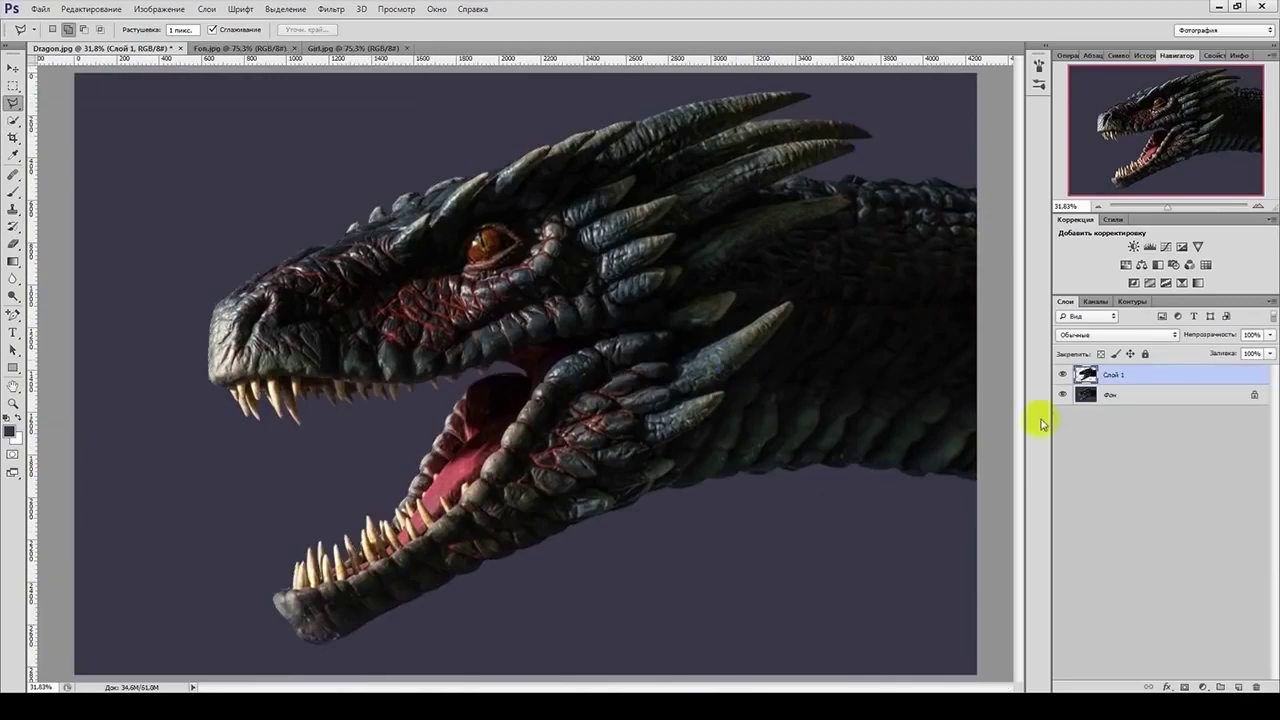
left_click(1063, 395)
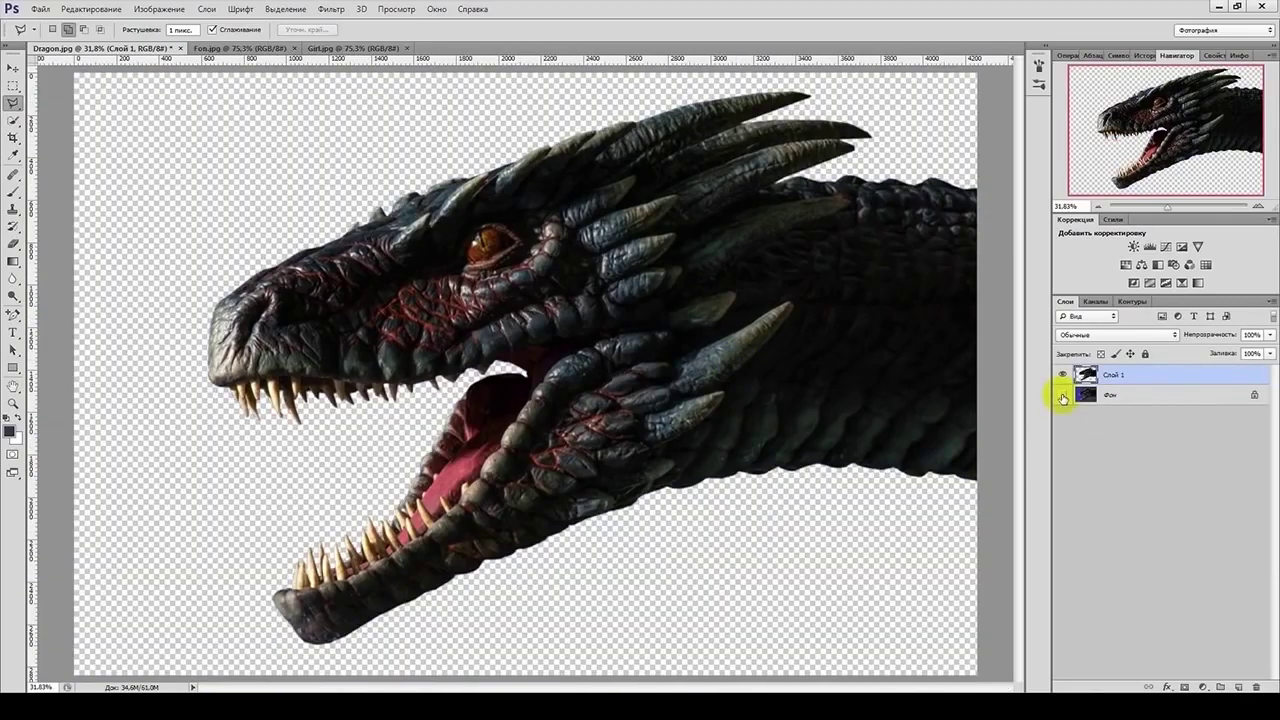
- In Girl.jpg, trace the Magnetic Lasso from the lower edge up around the girl's hair
left_click(343, 48)
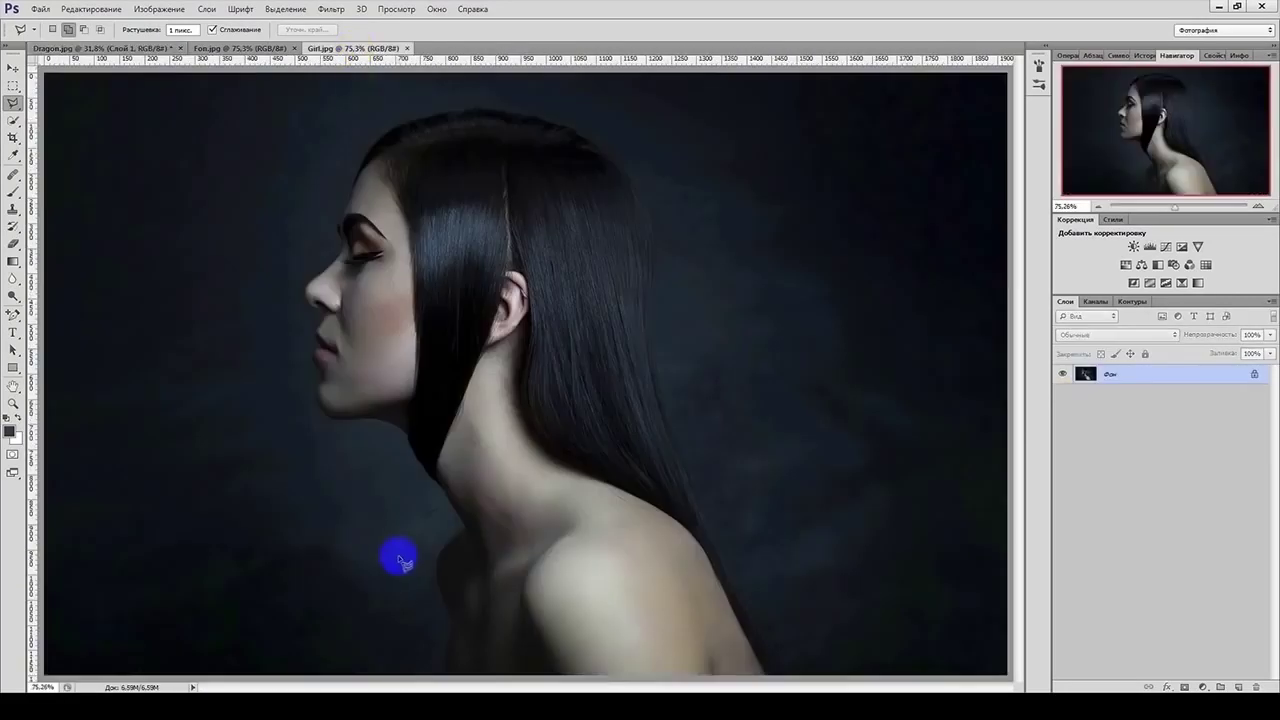
scroll(400, 551, "up", 3)
scroll(443, 606, "up", 4)
left_click(470, 550)
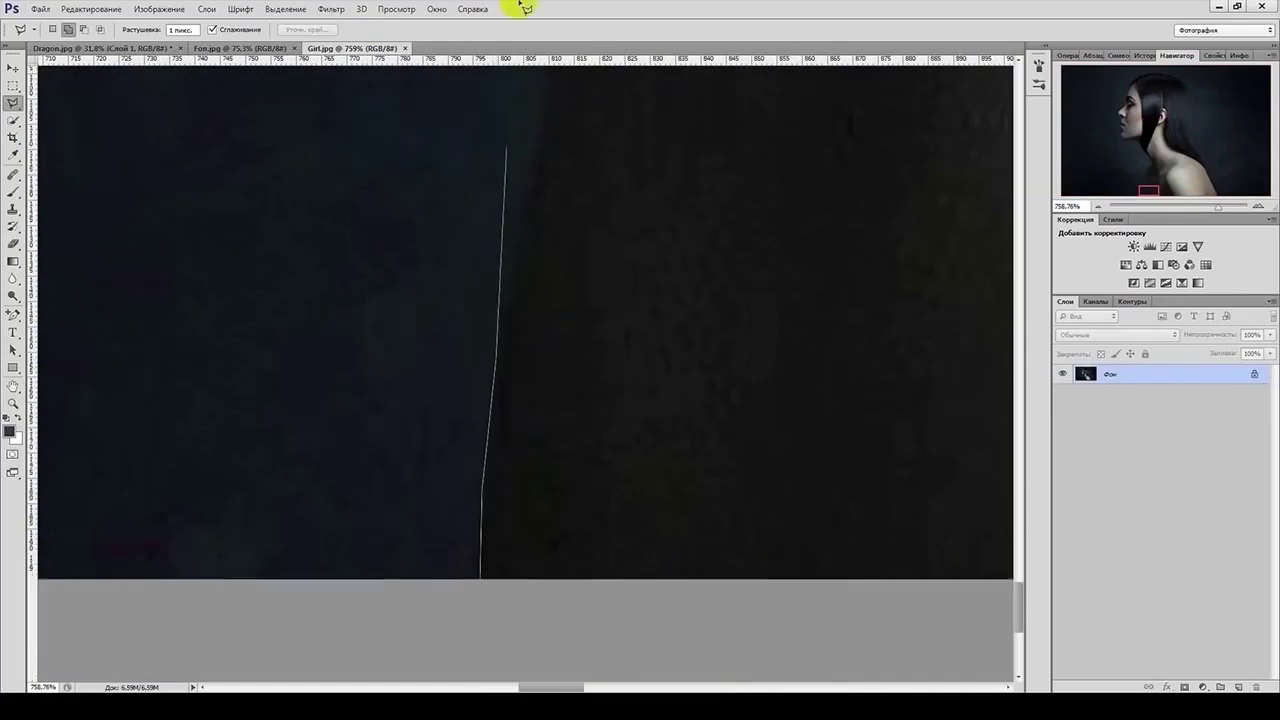
scroll(548, 474, "up", 1)
scroll(500, 420, "up", 3)
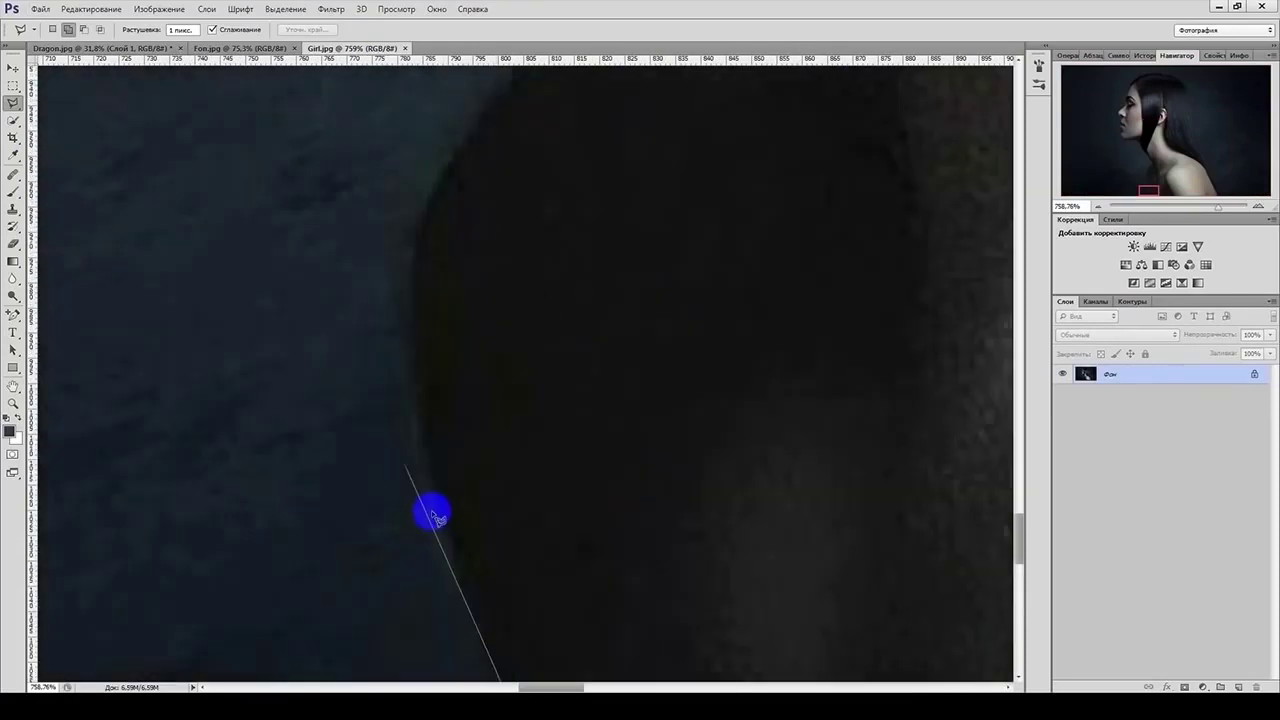
scroll(413, 272, "up", 4)
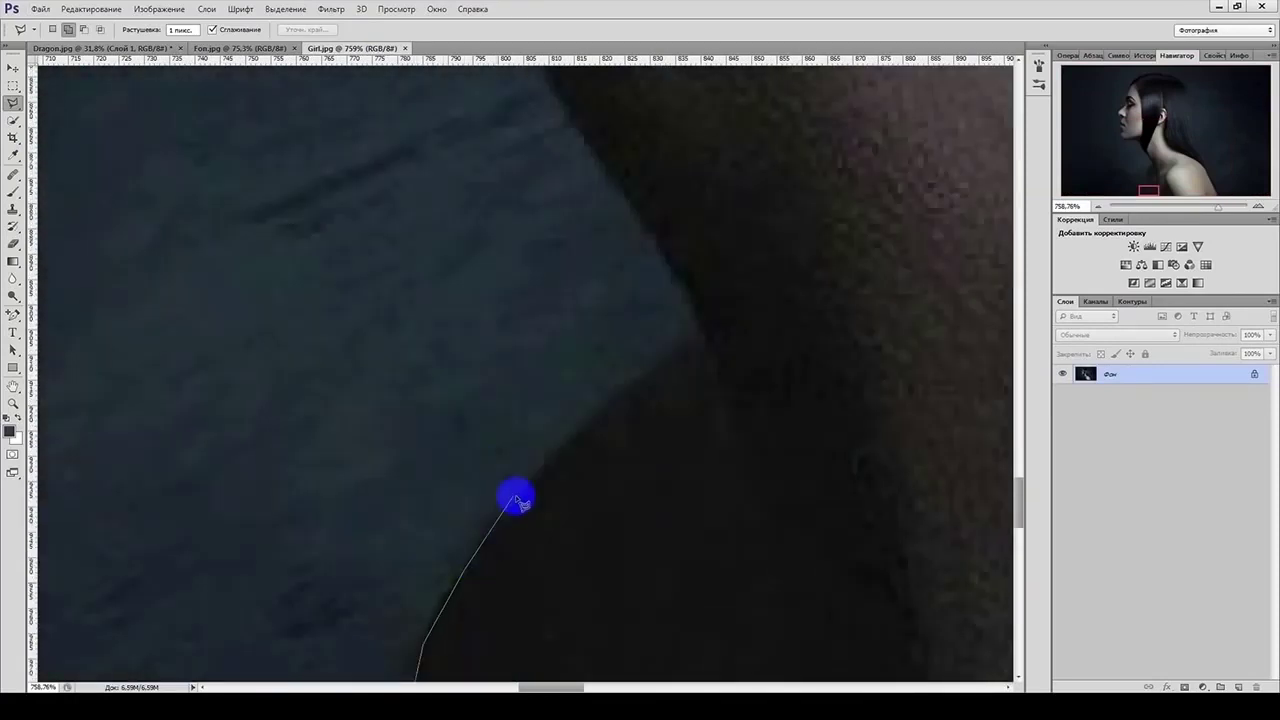
scroll(690, 300, "up", 2)
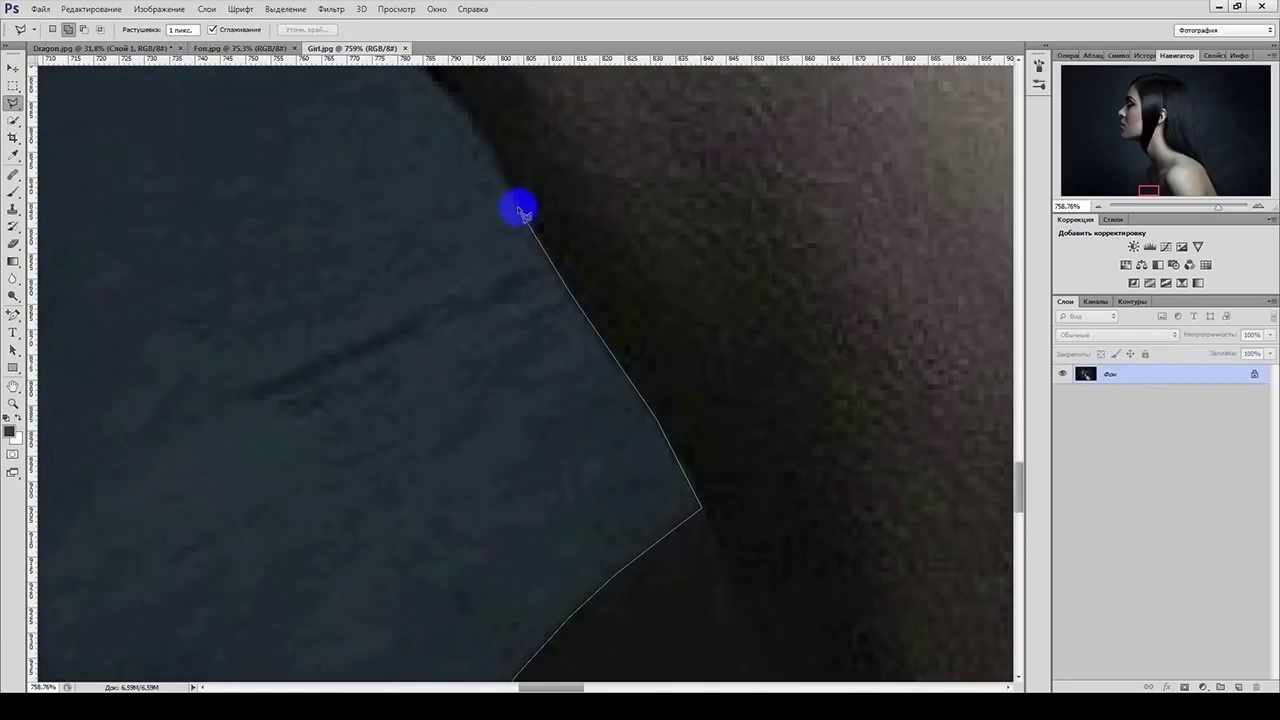
scroll(480, 290, "up", 3)
scroll(460, 440, "up", 3)
scroll(460, 440, "left", 2)
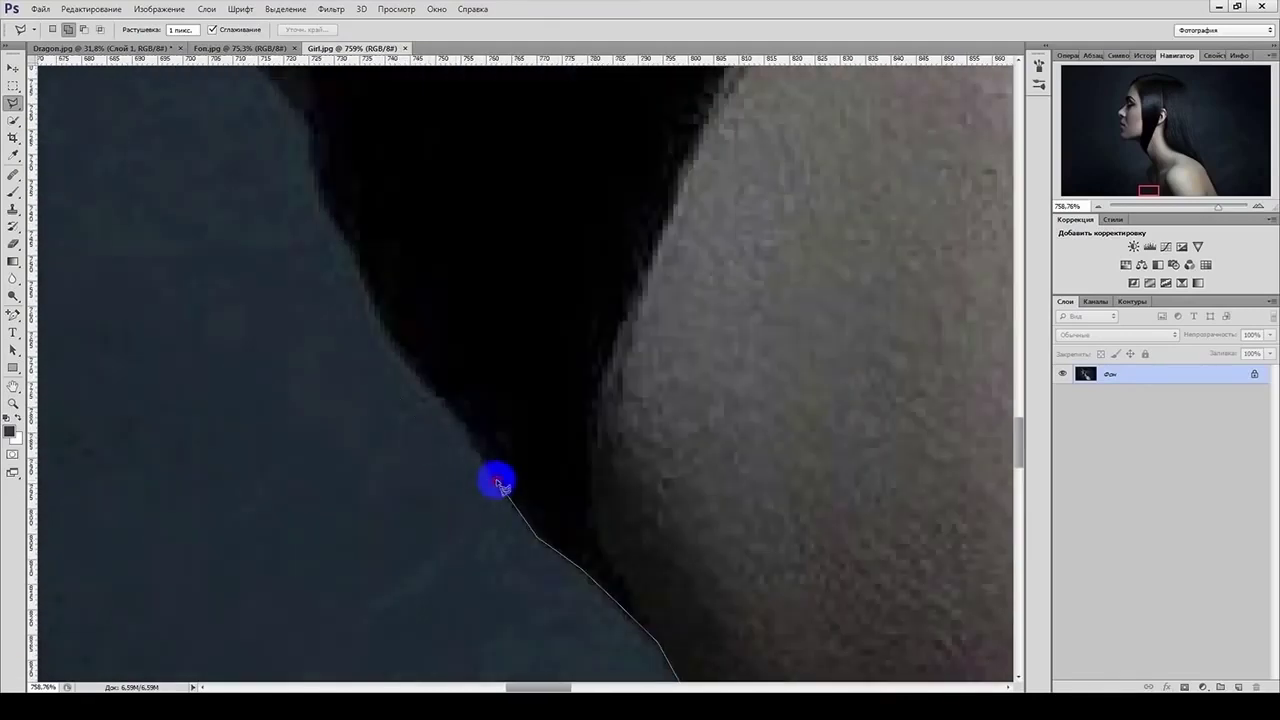
scroll(322, 193, "up", 3)
scroll(322, 193, "left", 2)
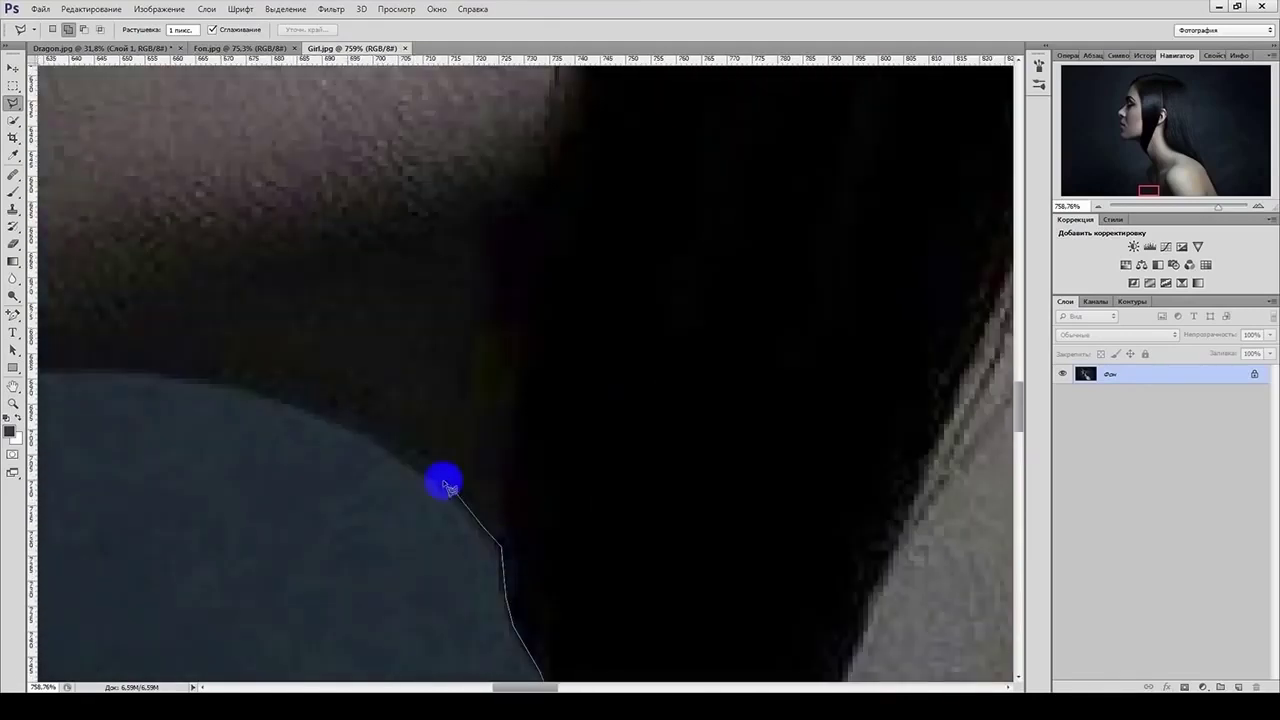
scroll(119, 376, "left", 2)
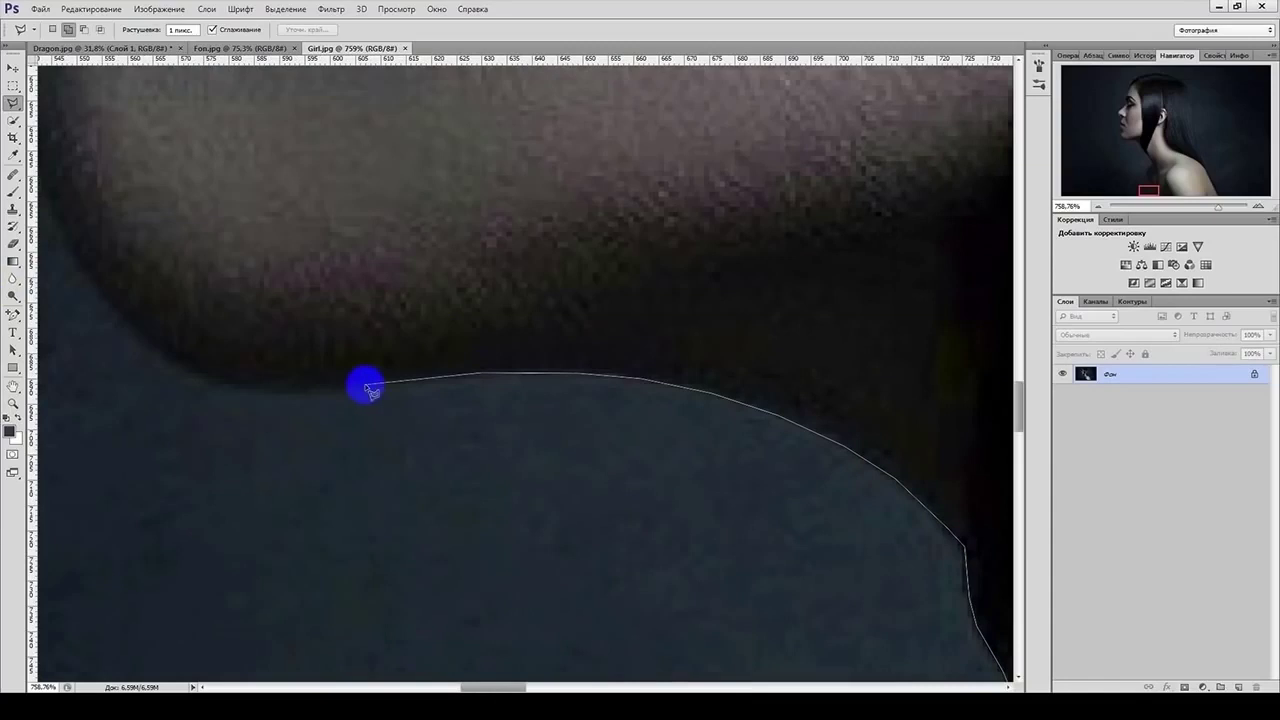
scroll(508, 317, "left", 2)
scroll(450, 340, "up", 3)
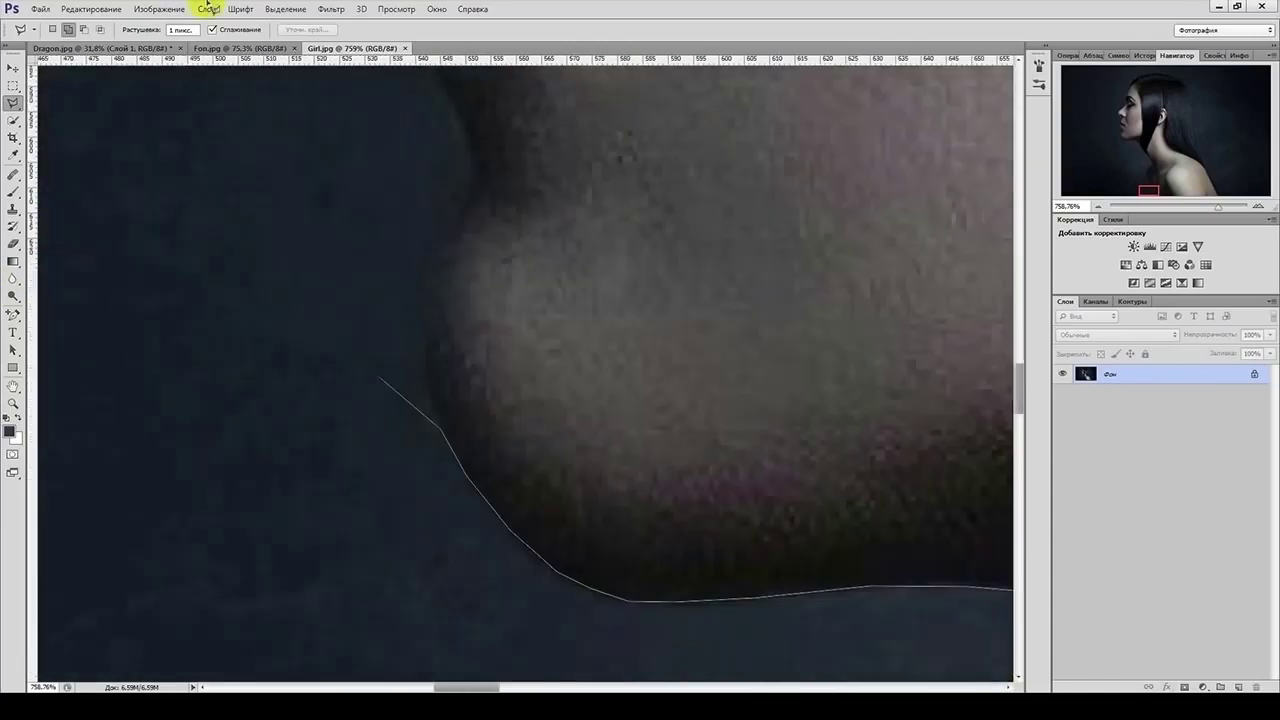
scroll(420, 537, "up", 3)
scroll(440, 420, "up", 3)
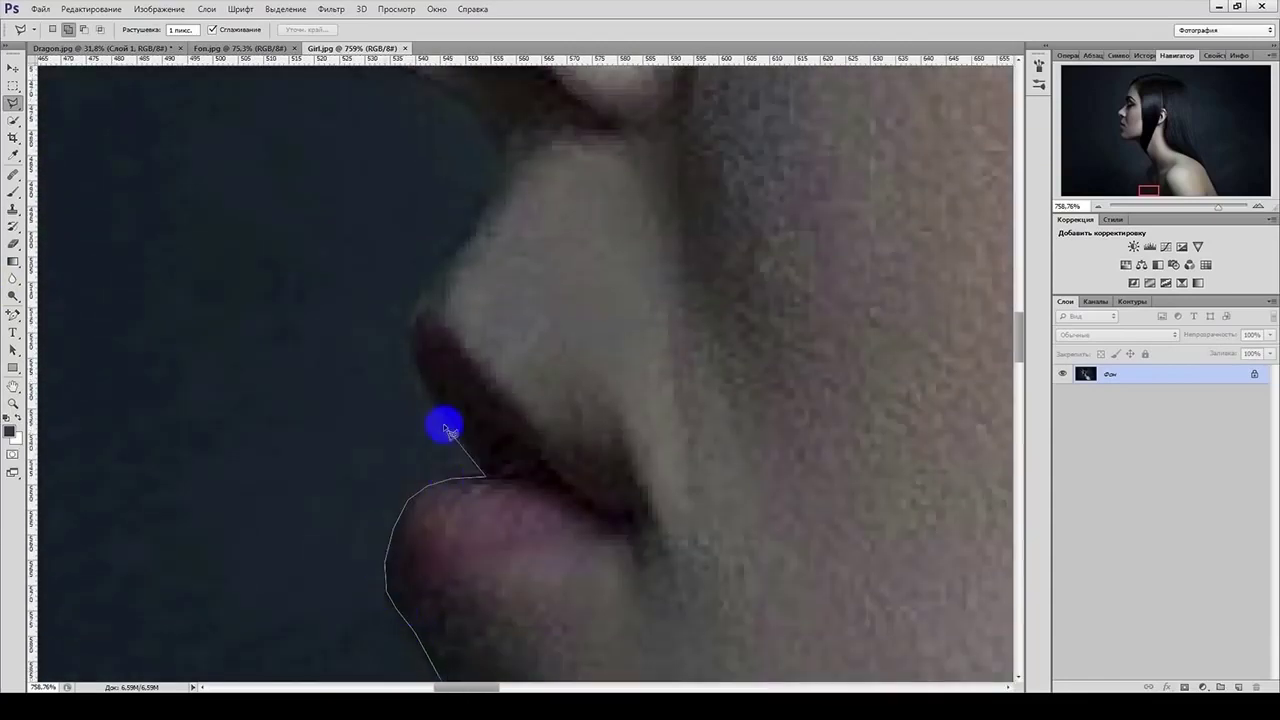
scroll(410, 340, "up", 3)
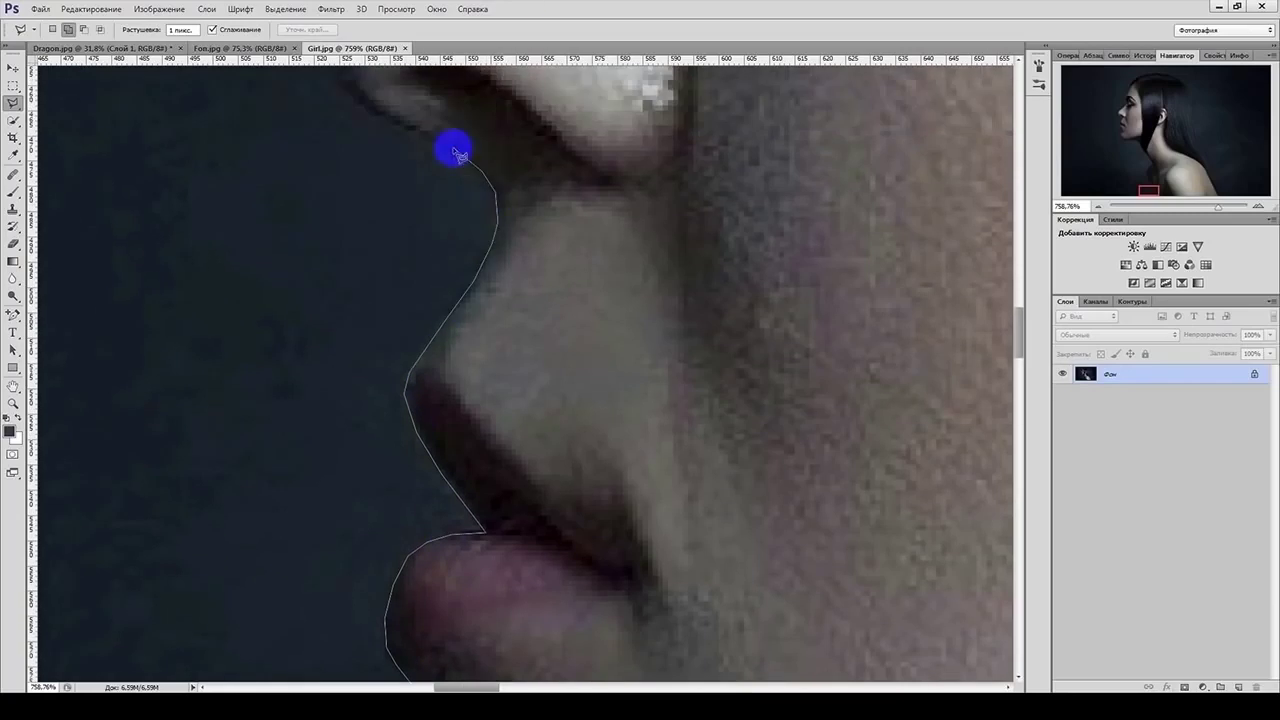
scroll(455, 153, "up", 3)
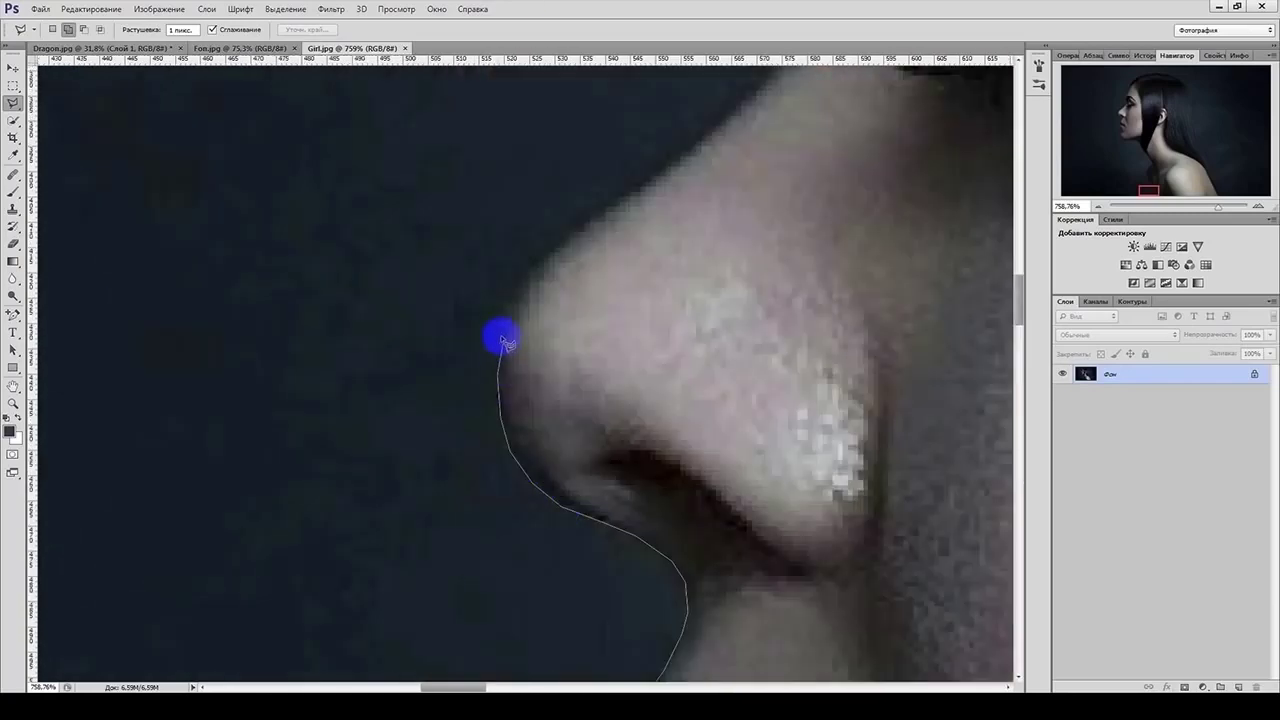
scroll(729, 249, "up", 2)
scroll(783, 203, "up", 3)
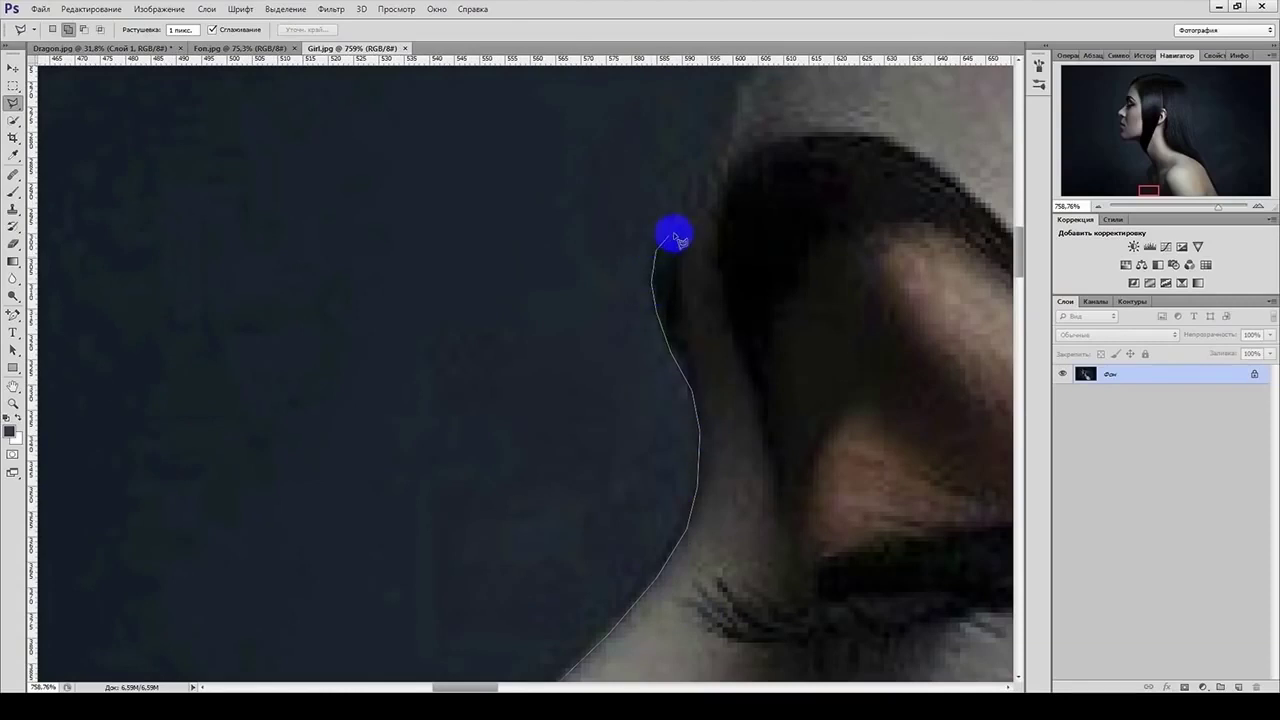
scroll(700, 240, "up", 3)
scroll(810, 300, "up", 3)
scroll(837, 437, "right", 2)
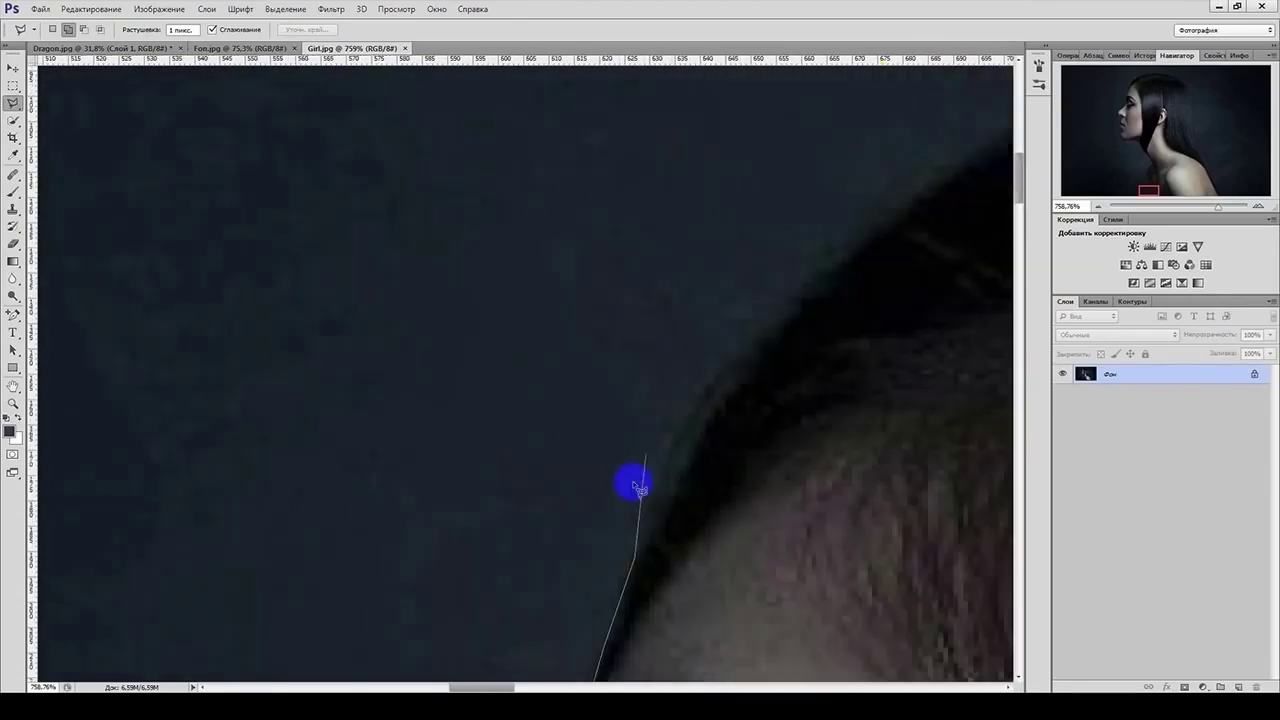
scroll(700, 270, "up", 3)
scroll(700, 220, "right", 3)
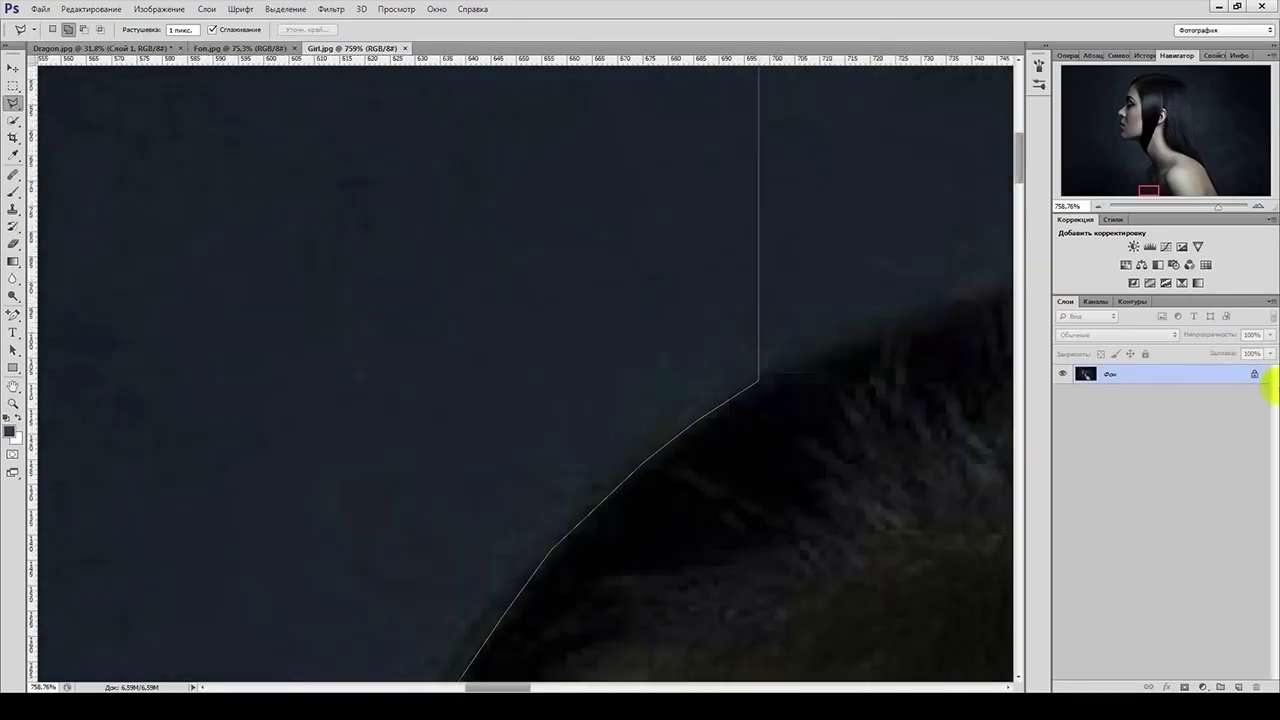
scroll(700, 270, "right", 5)
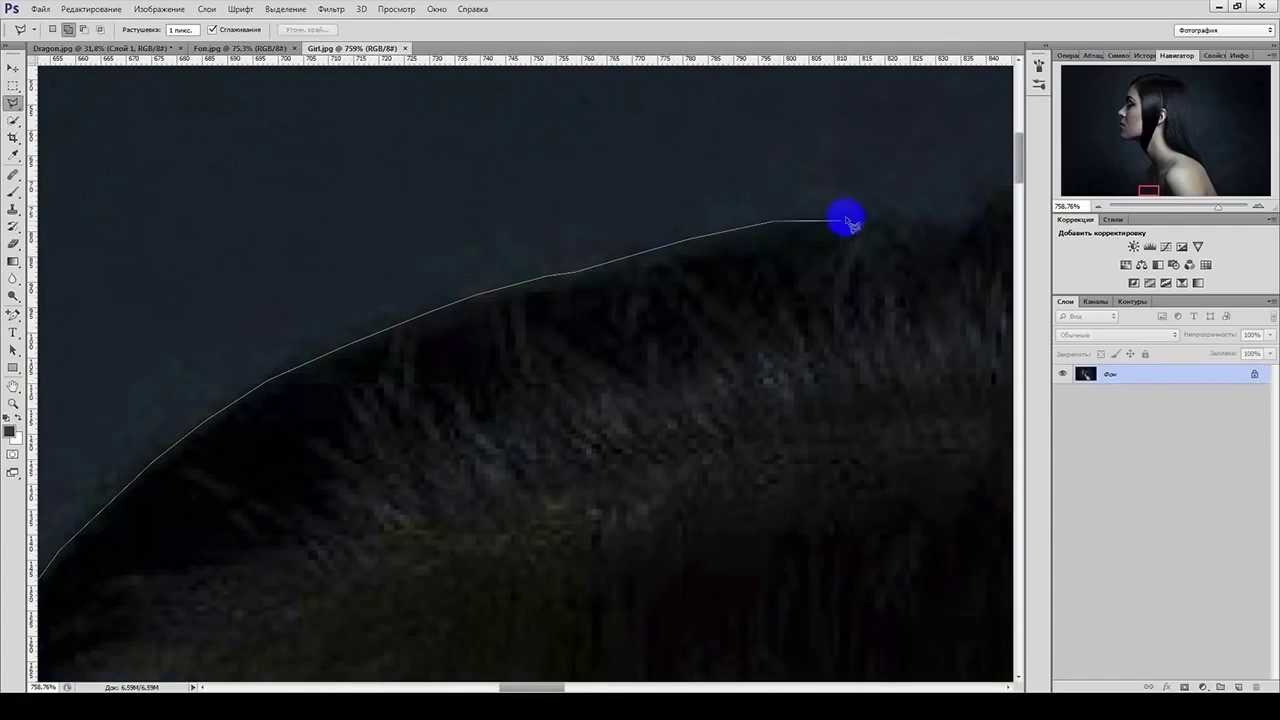
scroll(847, 220, "up", 2)
scroll(847, 220, "right", 4)
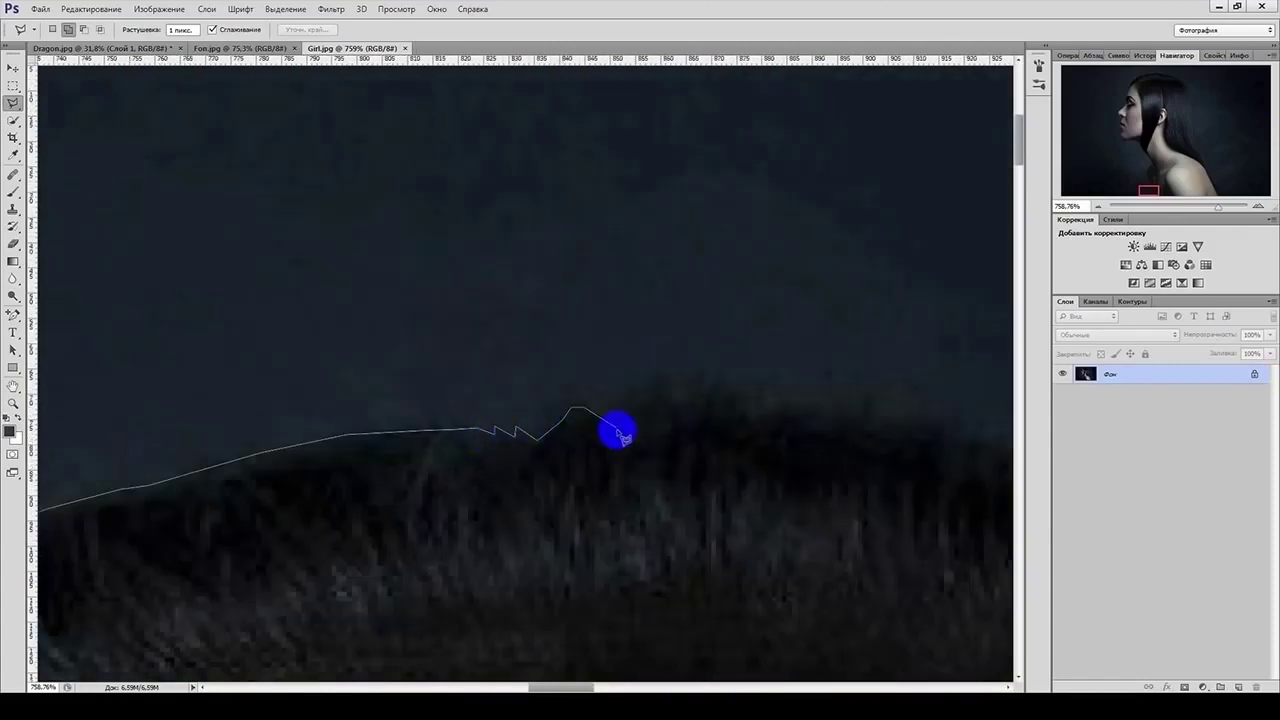
scroll(740, 400, "right", 2)
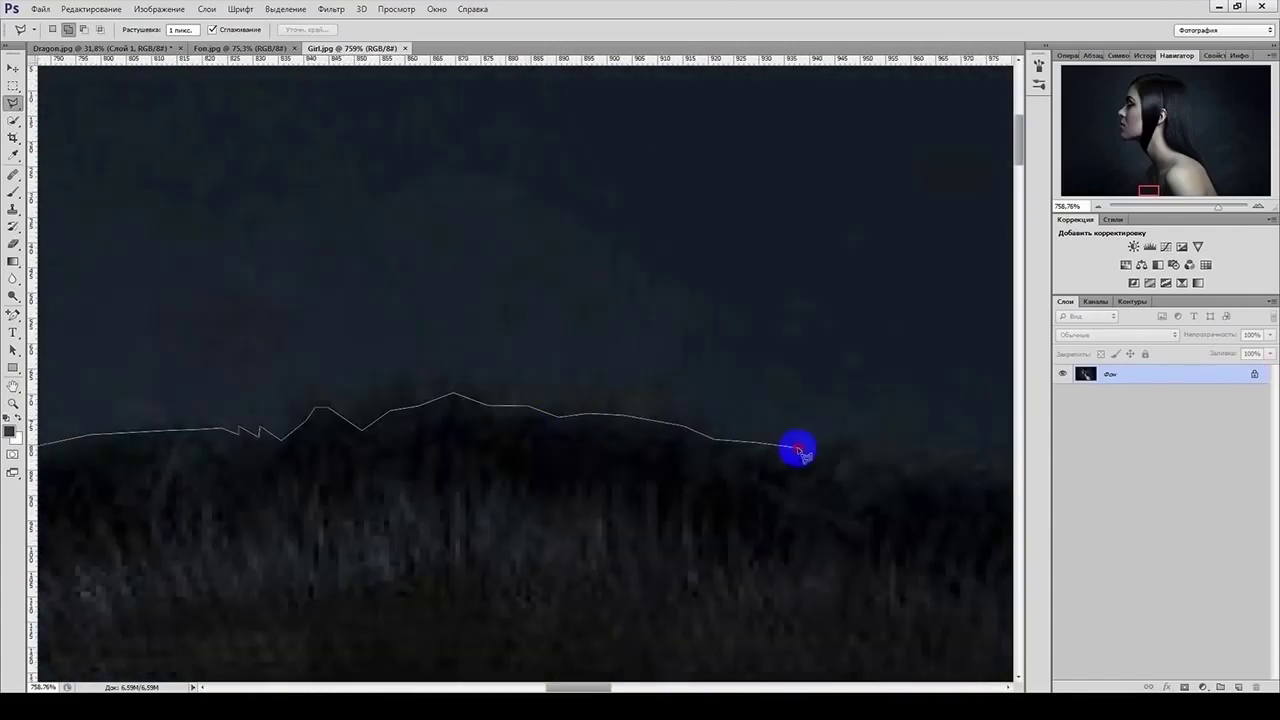
scroll(923, 457, "right", 4)
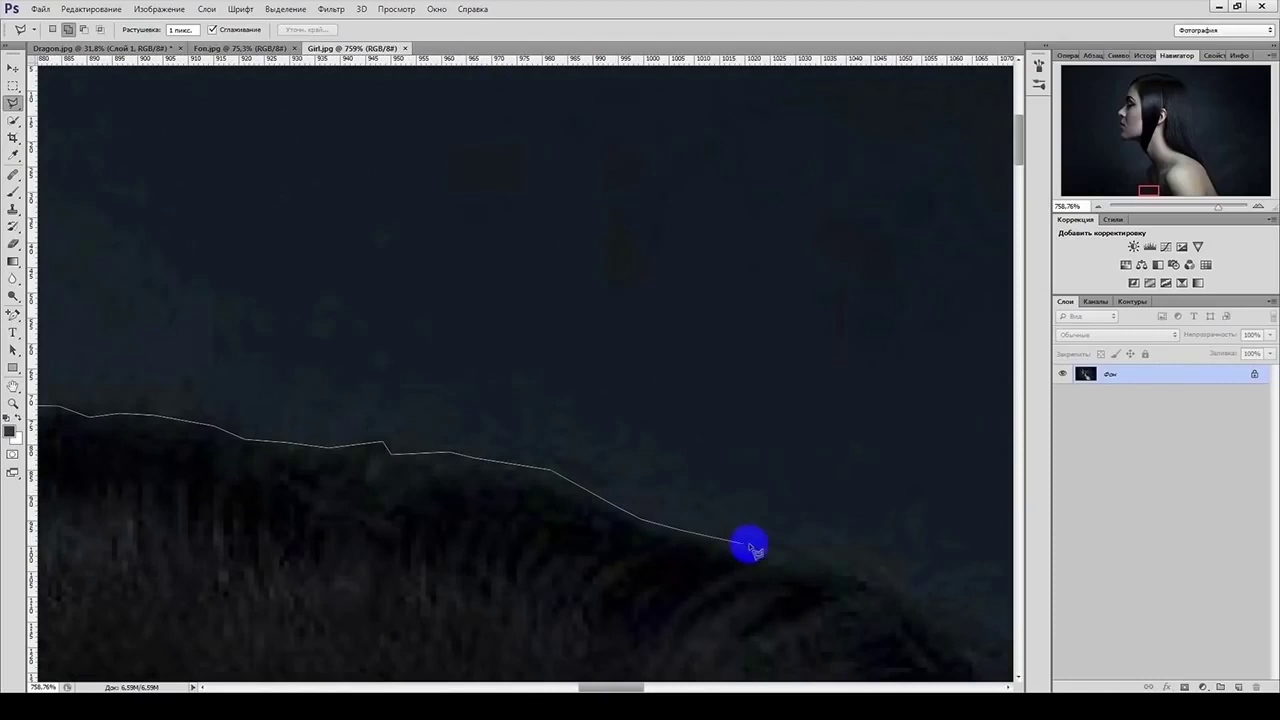
- Continue the Magnetic Lasso down around the girl's profile and shoulder
scroll(723, 234, "down", 3)
scroll(723, 234, "right", 4)
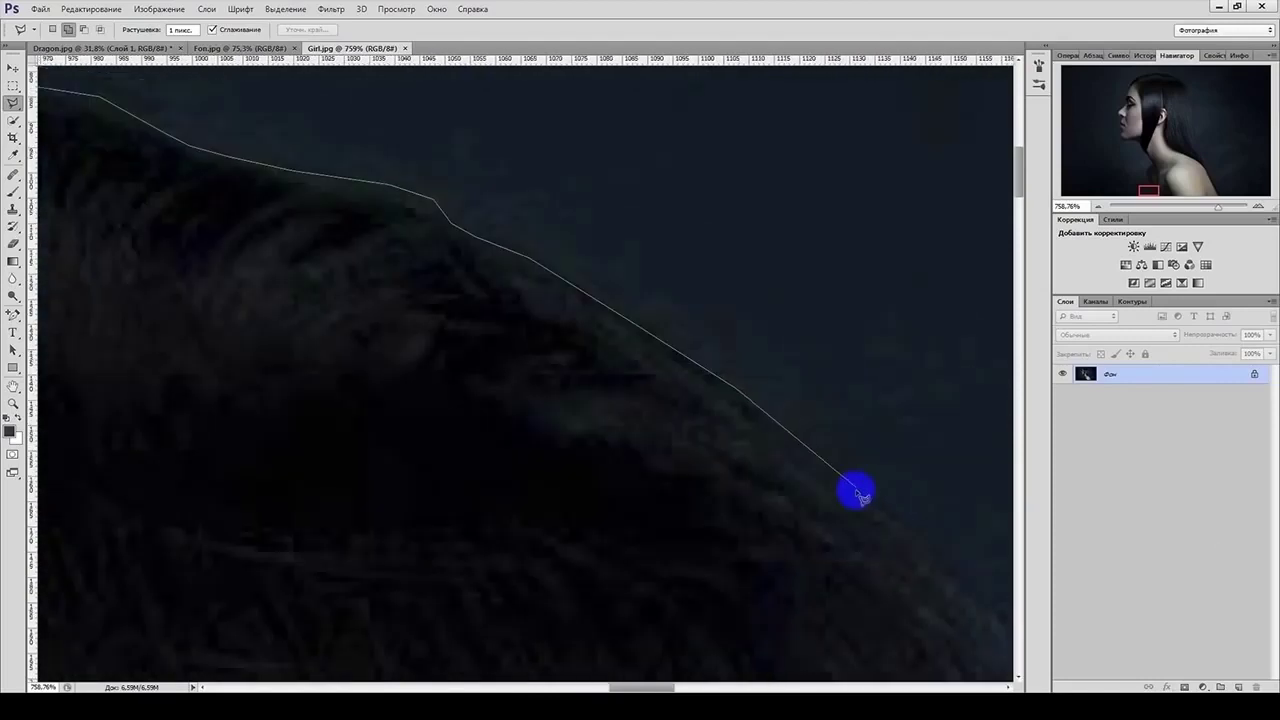
scroll(920, 530, "down", 3)
scroll(800, 500, "right", 4)
scroll(680, 420, "down", 3)
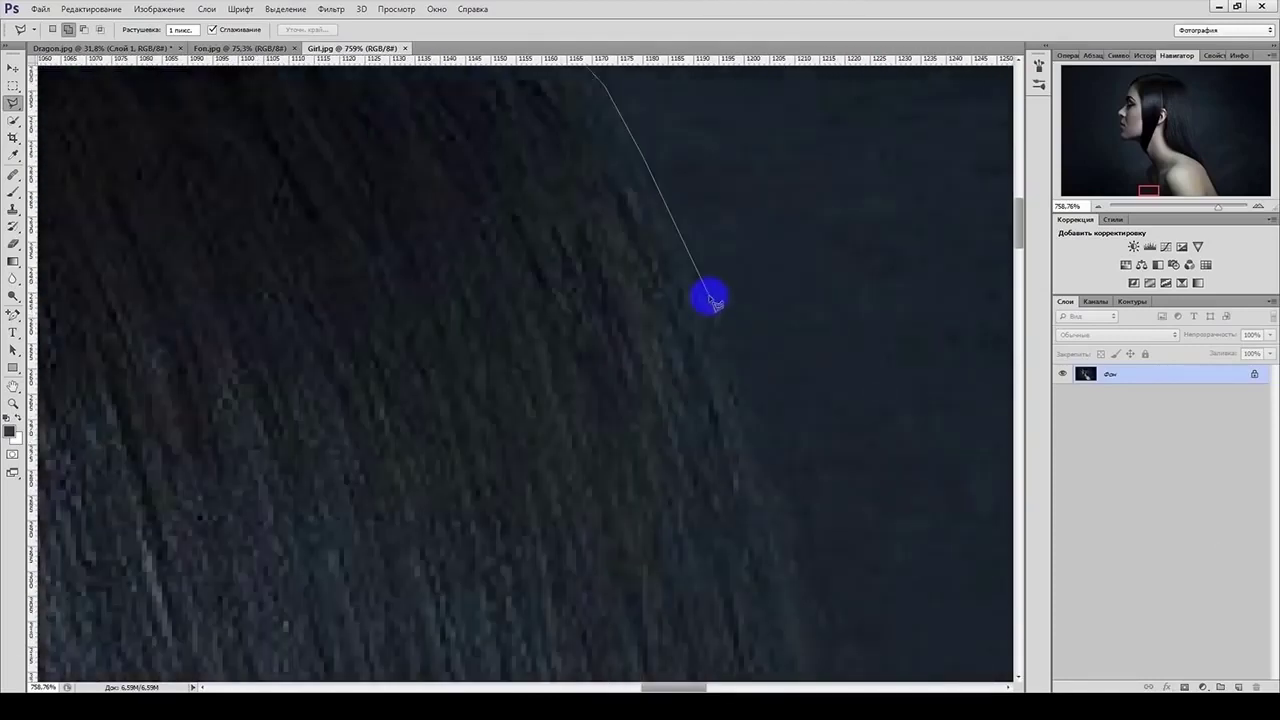
scroll(828, 600, "down", 3)
scroll(831, 460, "down", 2)
scroll(800, 520, "down", 2)
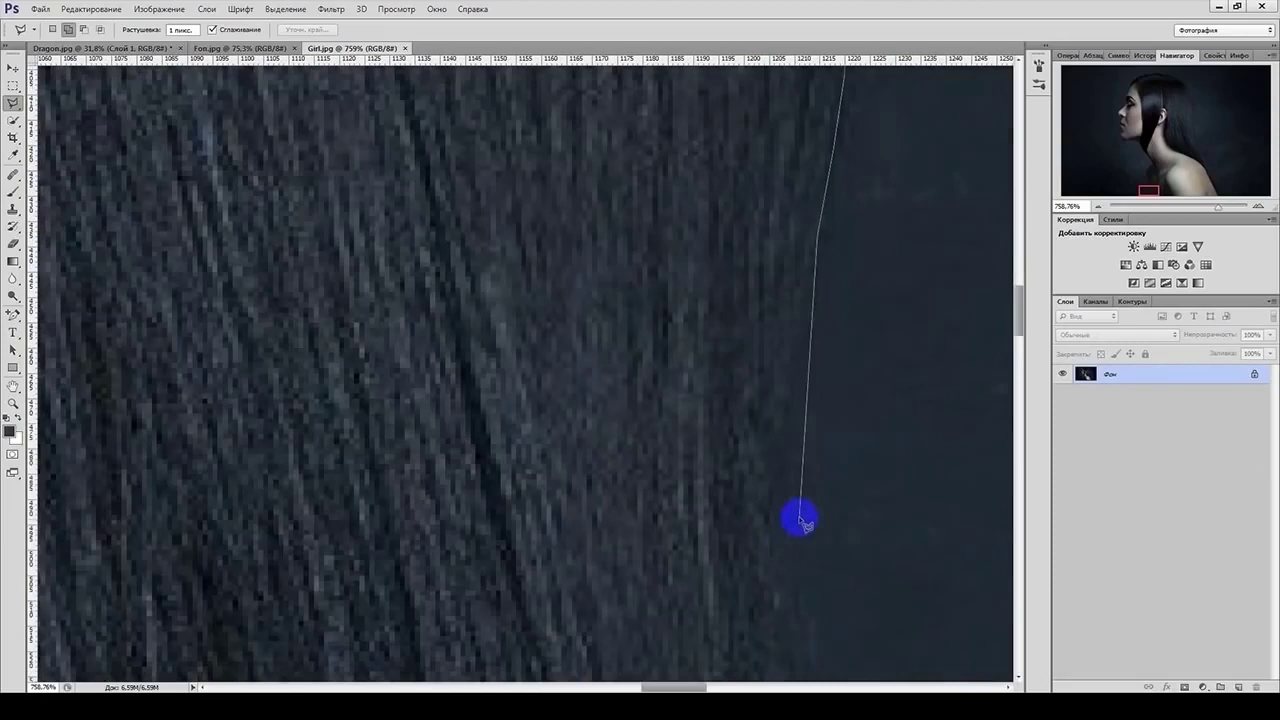
scroll(810, 520, "down", 2)
scroll(880, 580, "down", 2)
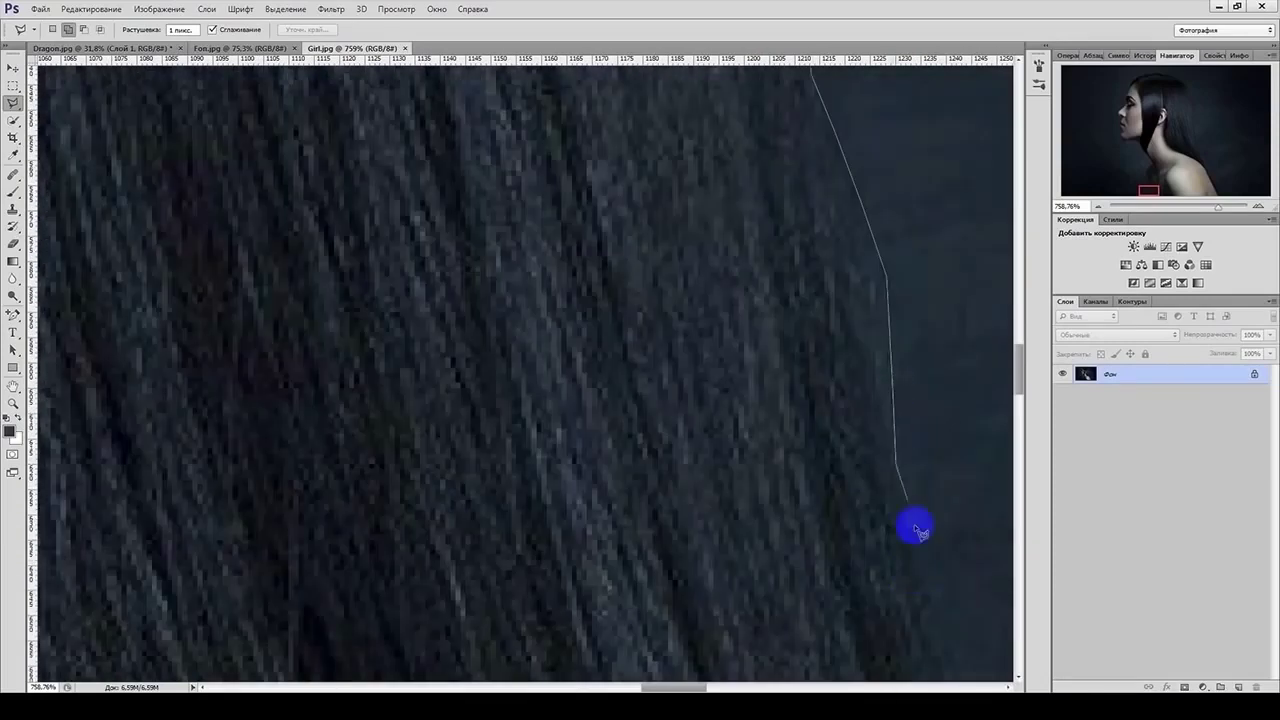
scroll(915, 528, "down", 2)
scroll(800, 500, "right", 4)
scroll(620, 551, "down", 3)
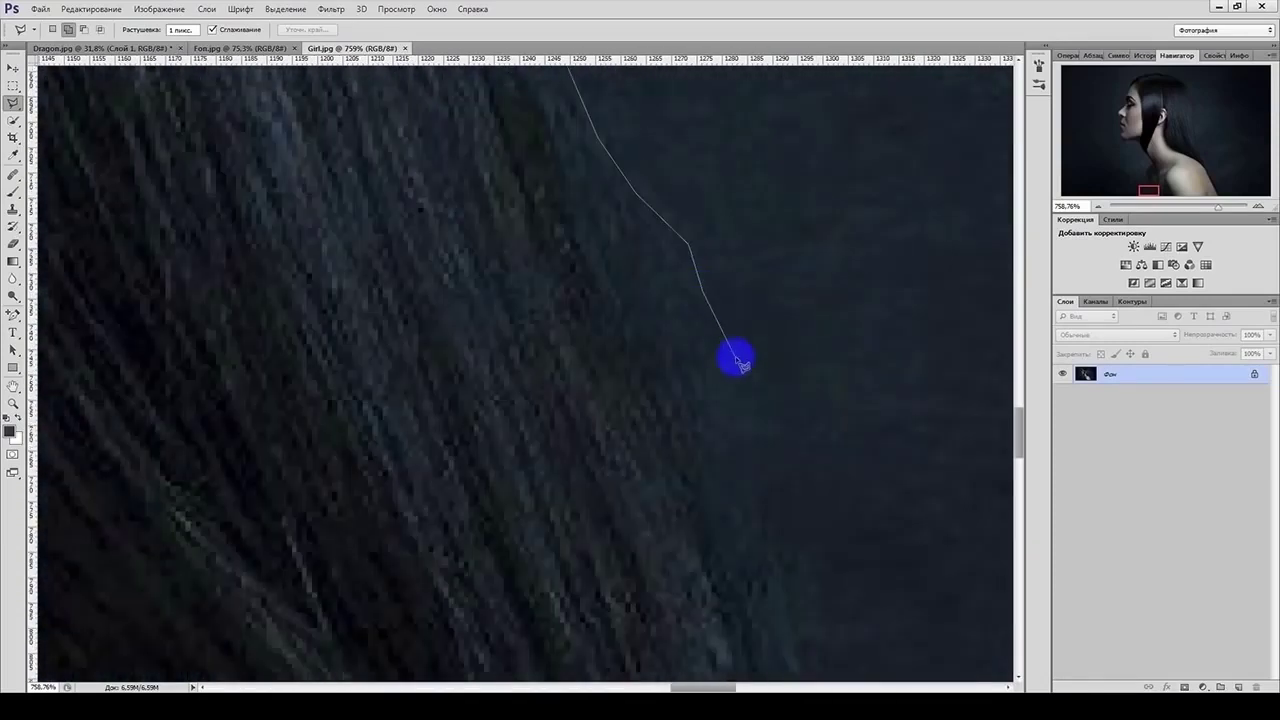
scroll(800, 566, "down", 2)
scroll(891, 643, "down", 2)
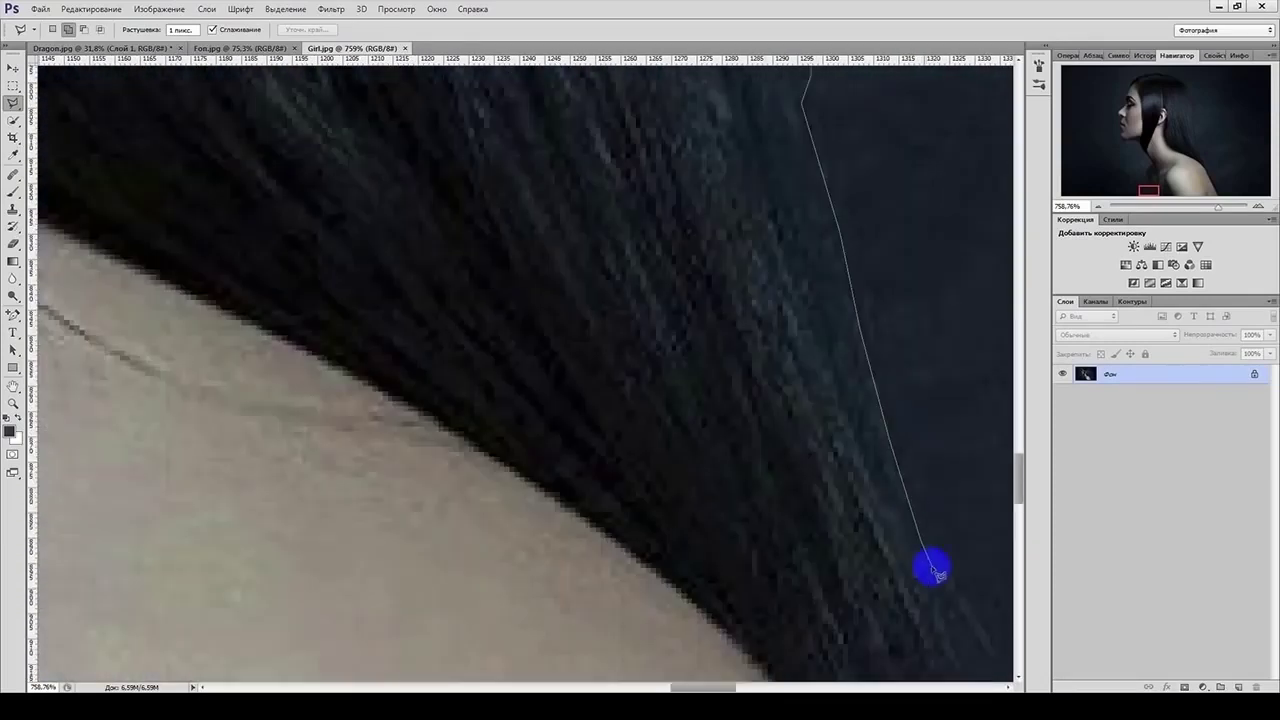
scroll(900, 580, "right", 4)
scroll(569, 626, "down", 3)
scroll(714, 594, "down", 2)
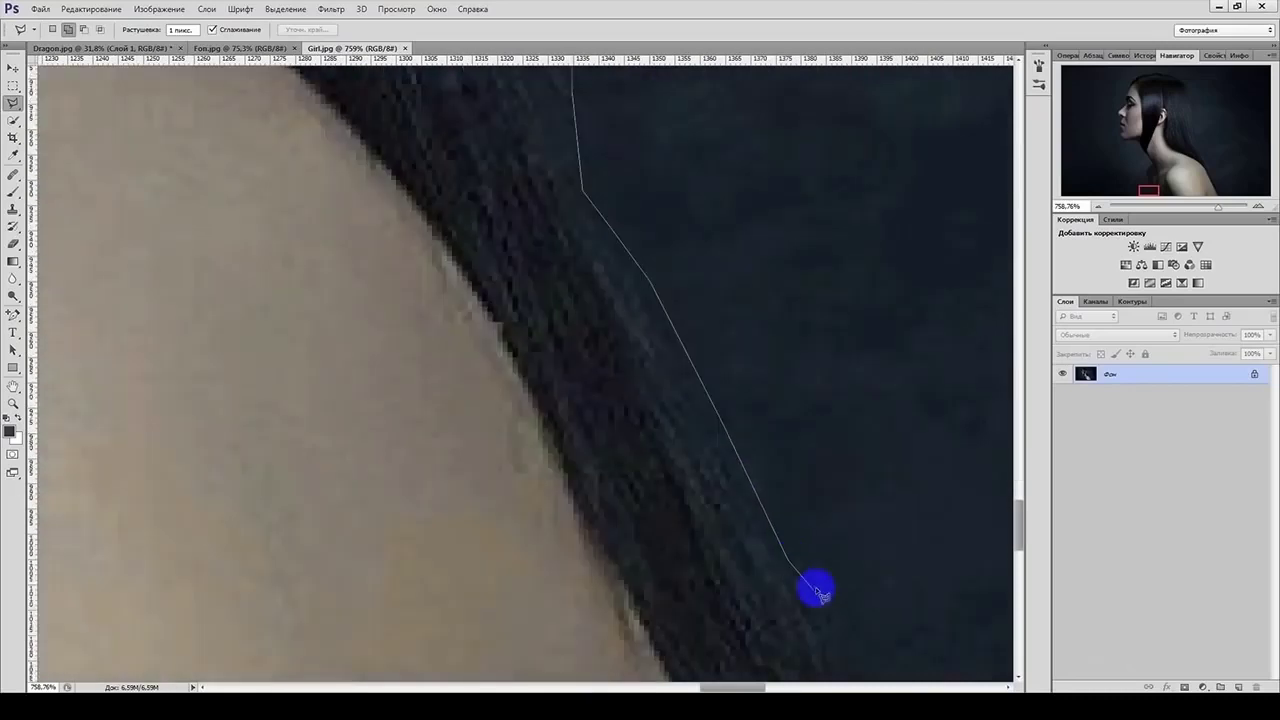
scroll(871, 414, "down", 3)
scroll(760, 608, "right", 4)
scroll(910, 540, "down", 2)
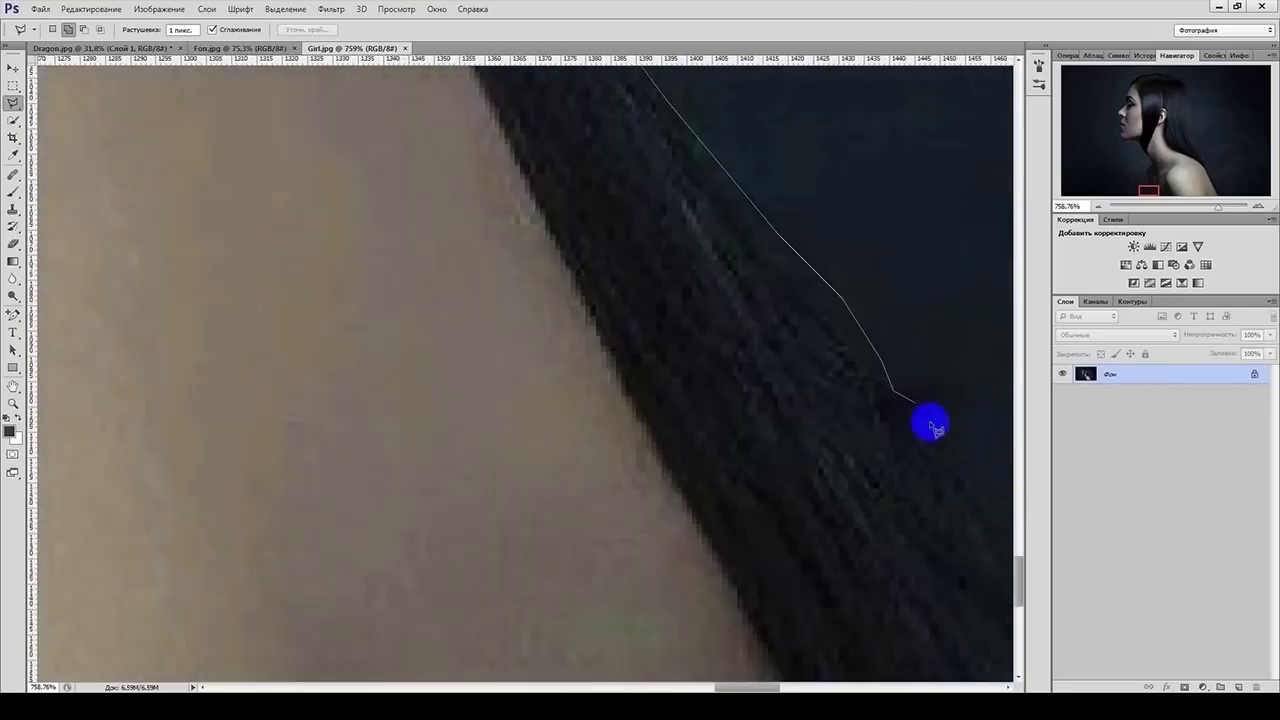
scroll(930, 425, "right", 4)
scroll(757, 543, "down", 2)
scroll(600, 480, "down", 3)
scroll(329, 423, "left", 5)
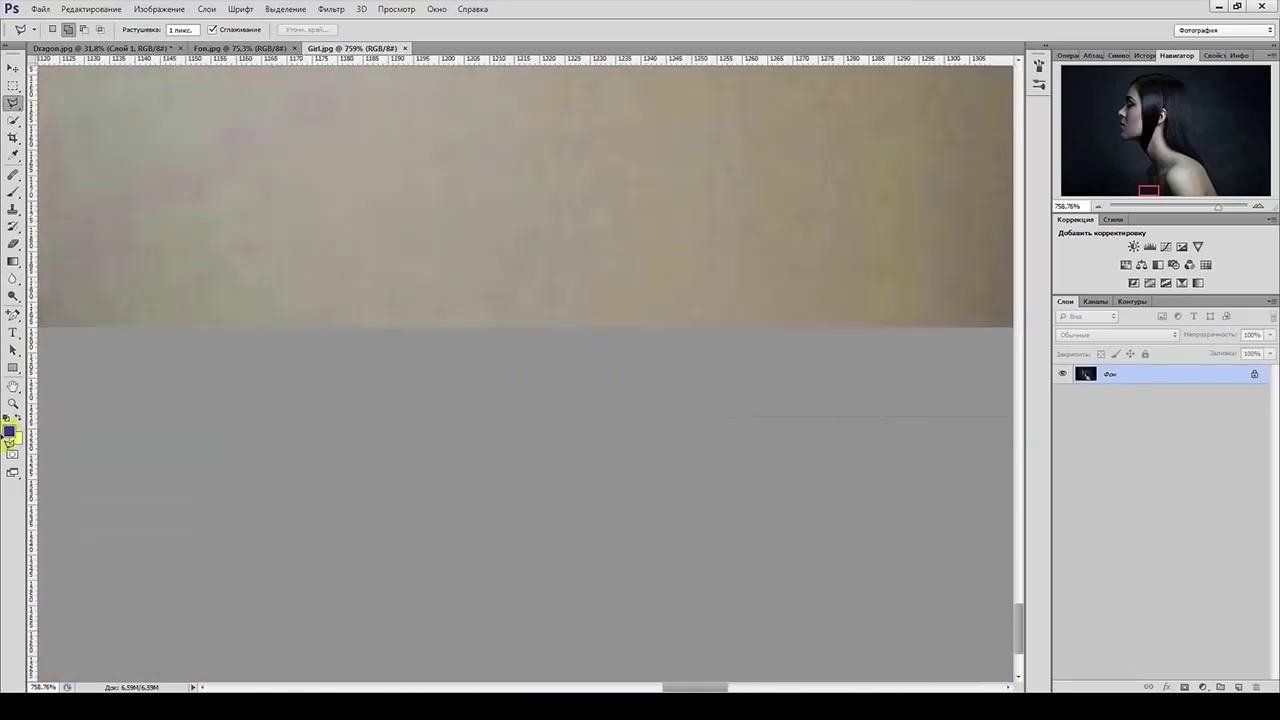
scroll(150, 450, "left", 5)
scroll(286, 451, "left", 5)
- Close the selection and copy the girl onto her own layer, Слой 1
double_click(286, 451)
key("ctrl+0")
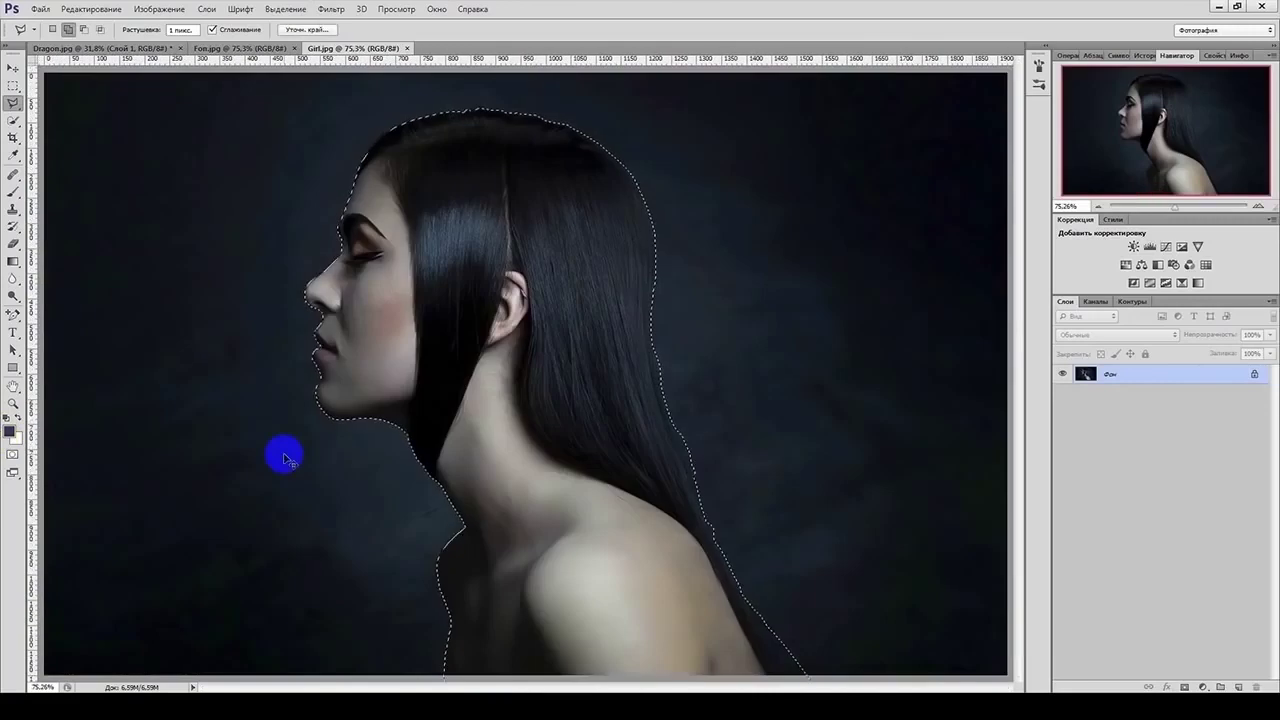
key("ctrl+j")
- Hide the Фон layer and drag the cut-out girl with the Move tool into Fon.jpg
left_click(1062, 393)
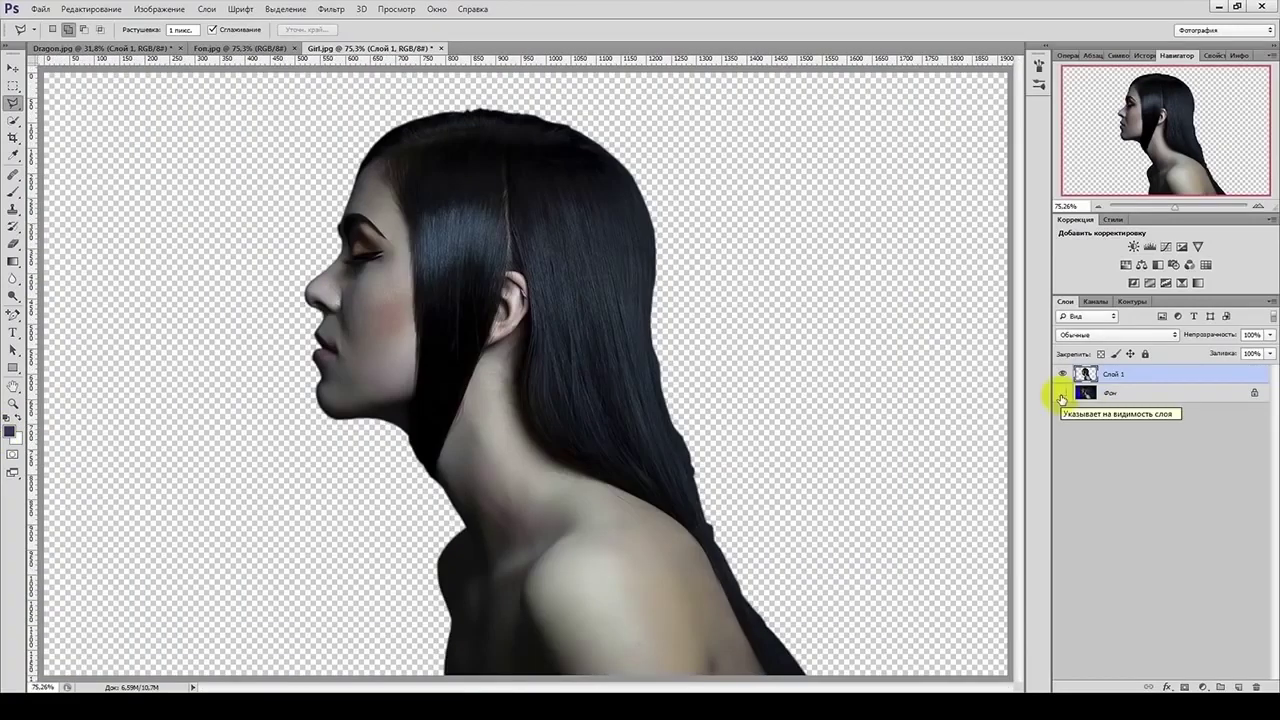
key("v")
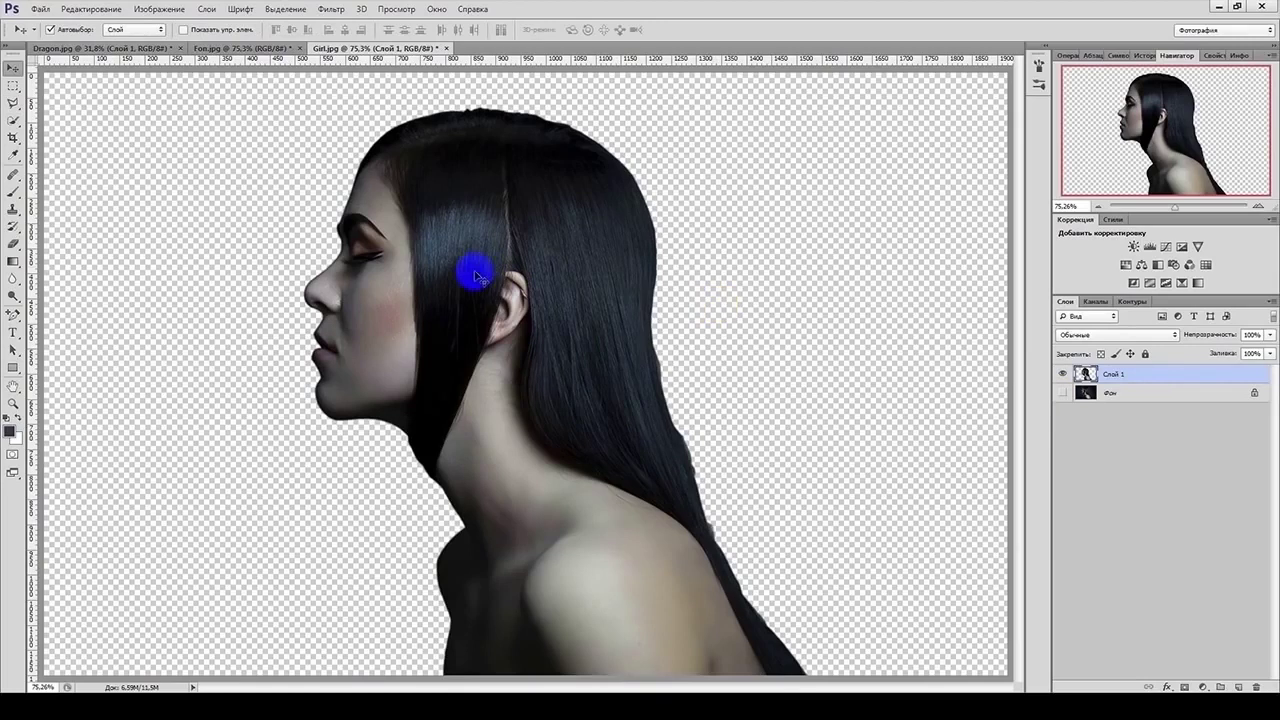
mouse_move(467, 291)
left_mouse_down()
mouse_move(274, 52)
mouse_move(548, 320)
left_mouse_up()
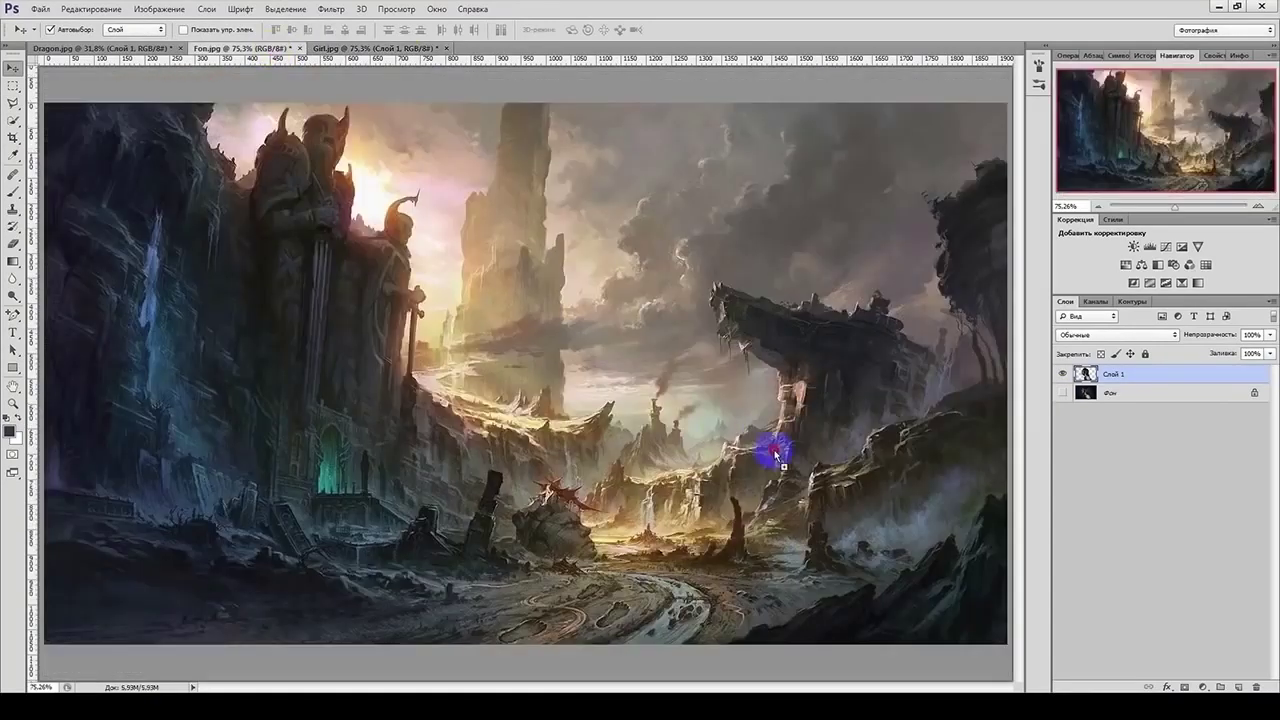
left_click_drag(778, 455, 777, 457)
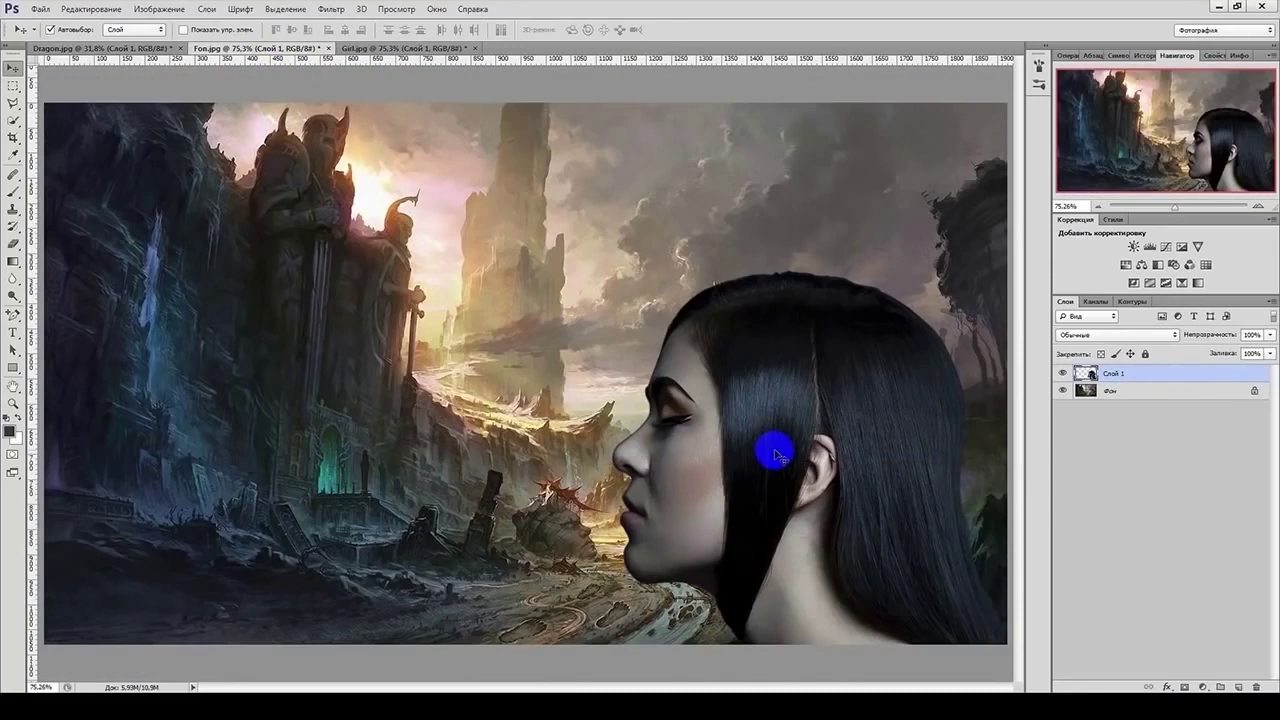
key("ctrl+t")
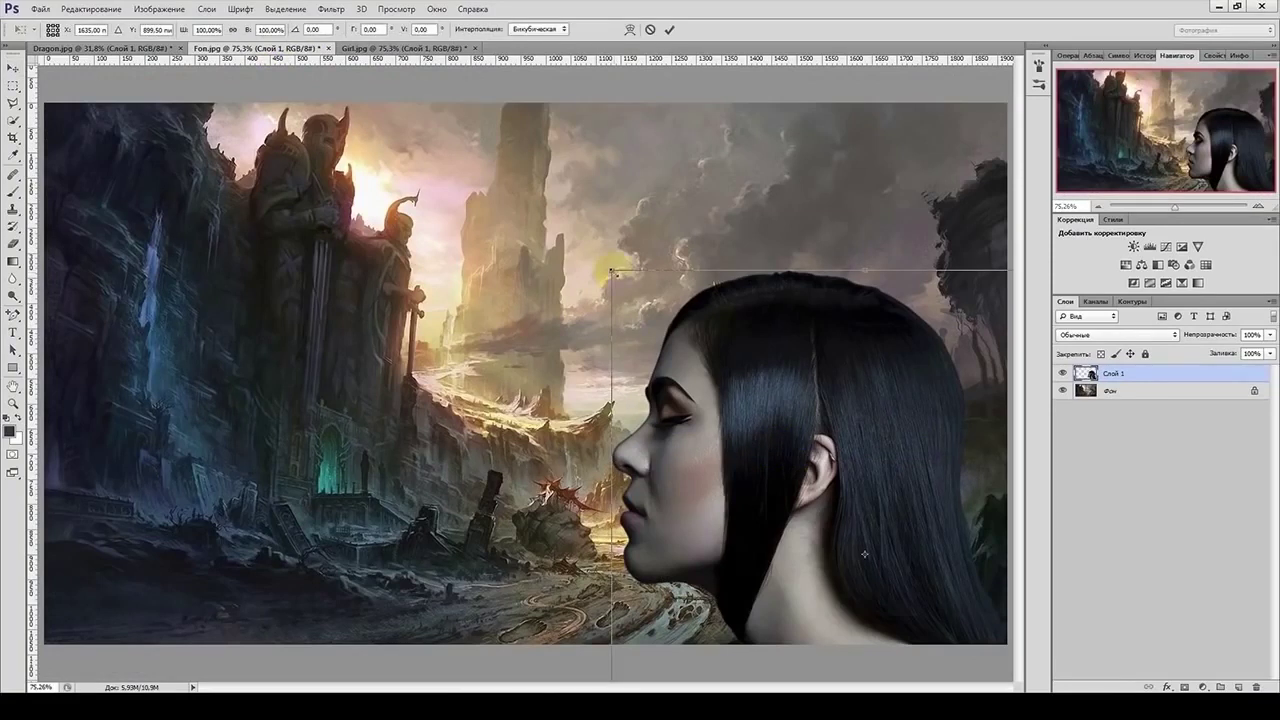
- Scale the girl down to about 74.4% and place her against the landscape's right edge
left_click_drag(612, 270, 624, 252)
left_click_drag(909, 466, 843, 273)
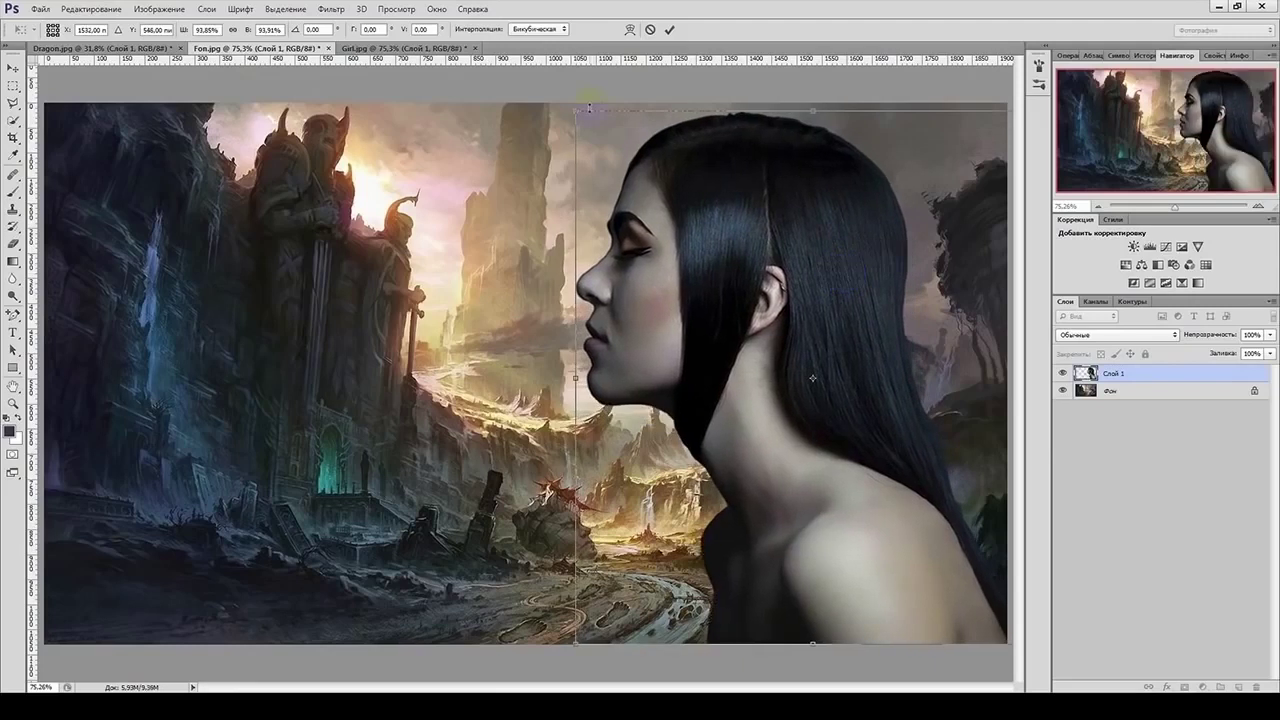
left_click_drag(577, 112, 634, 246)
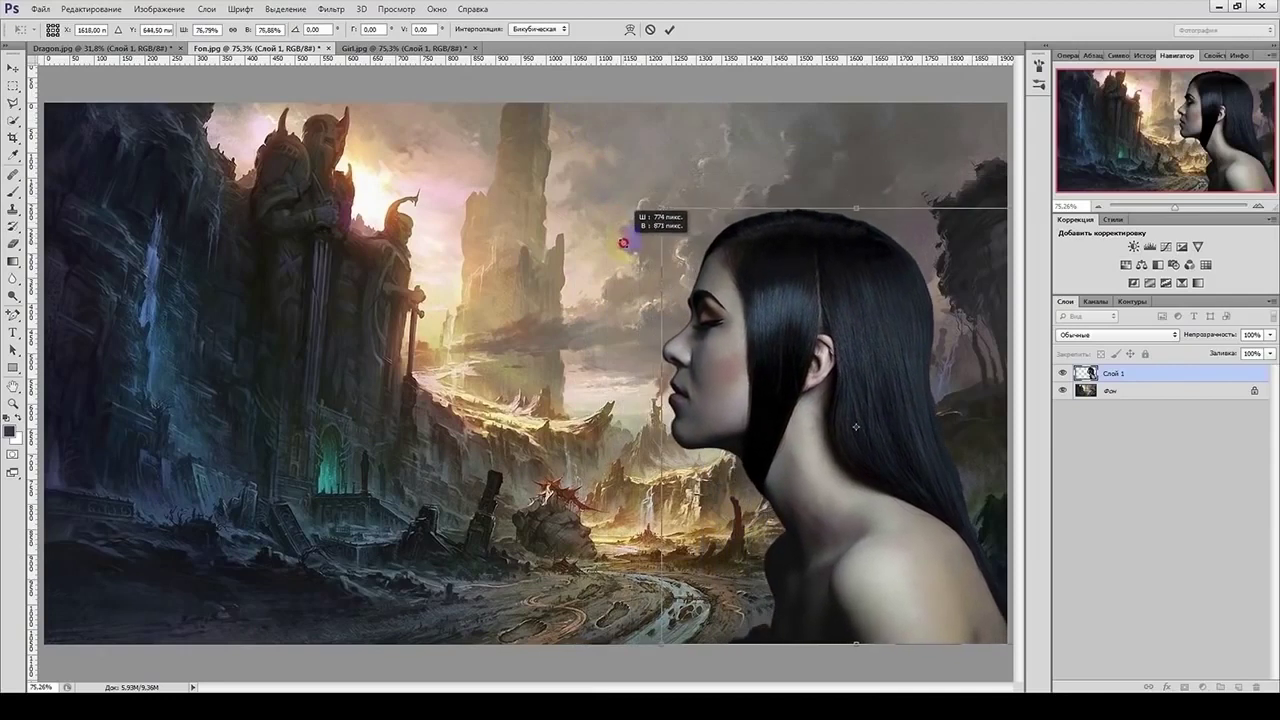
left_click_drag(858, 533, 851, 533)
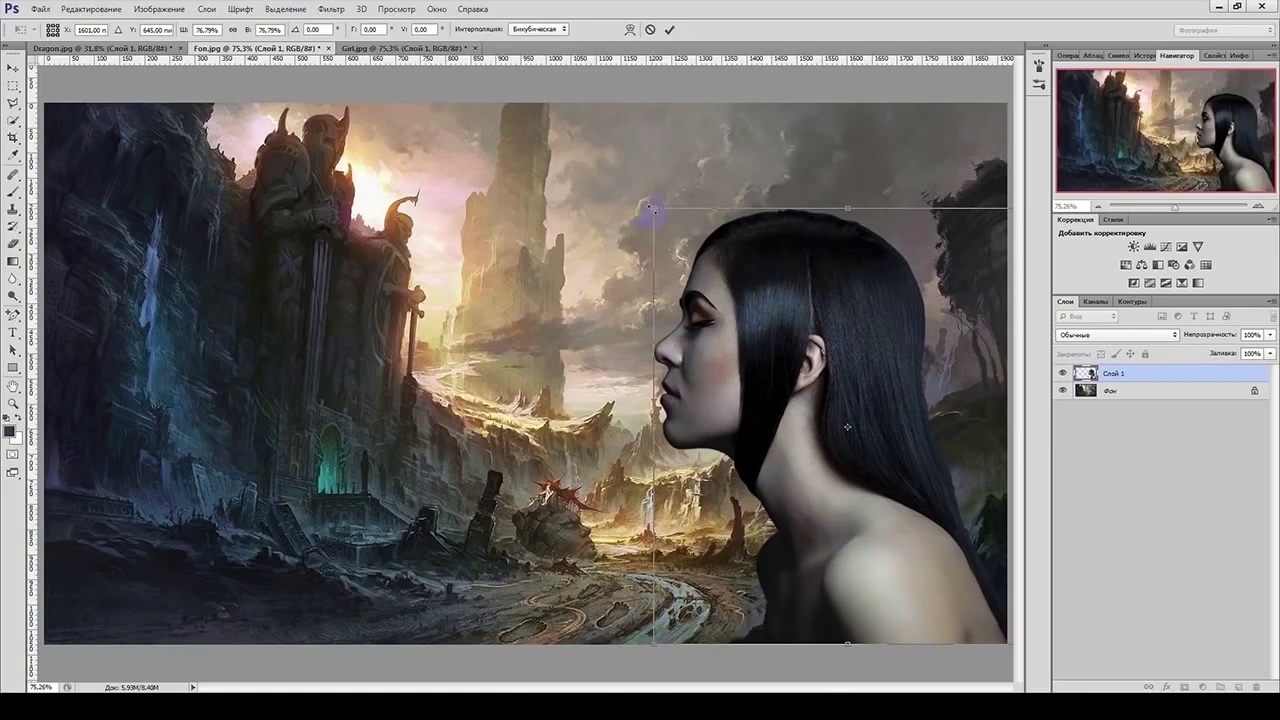
left_click_drag(654, 209, 672, 216)
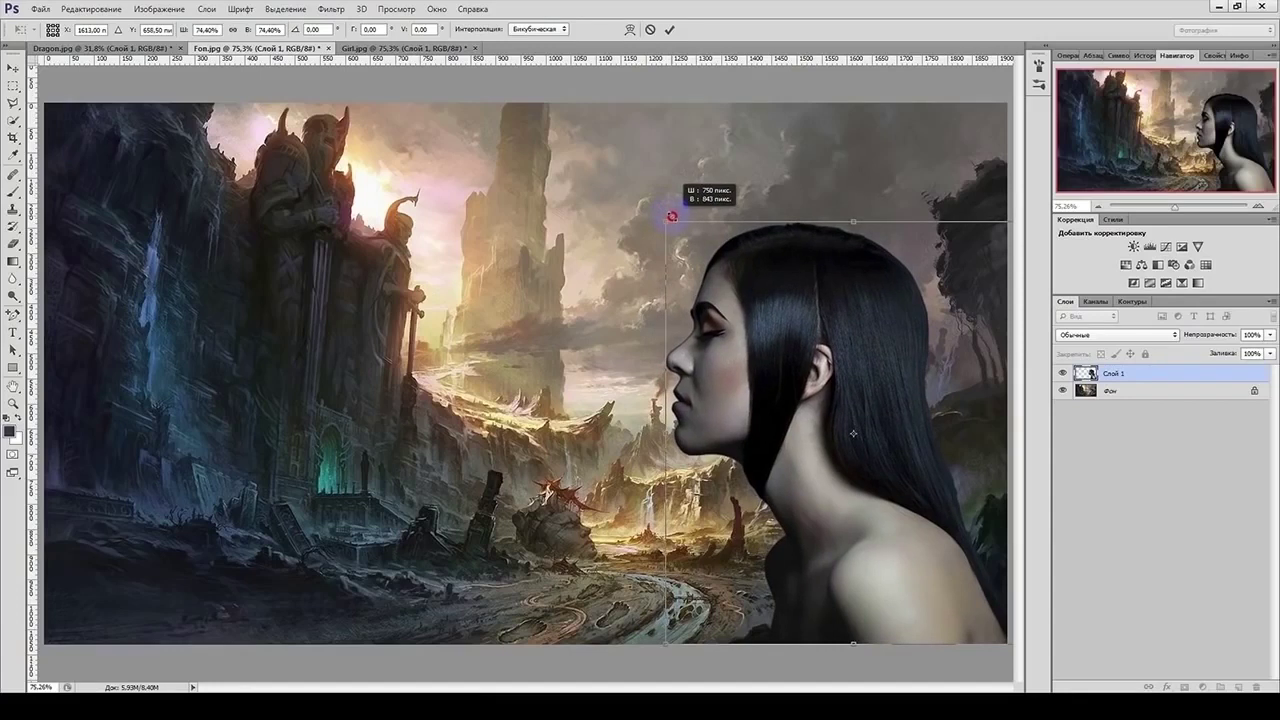
key("Return")
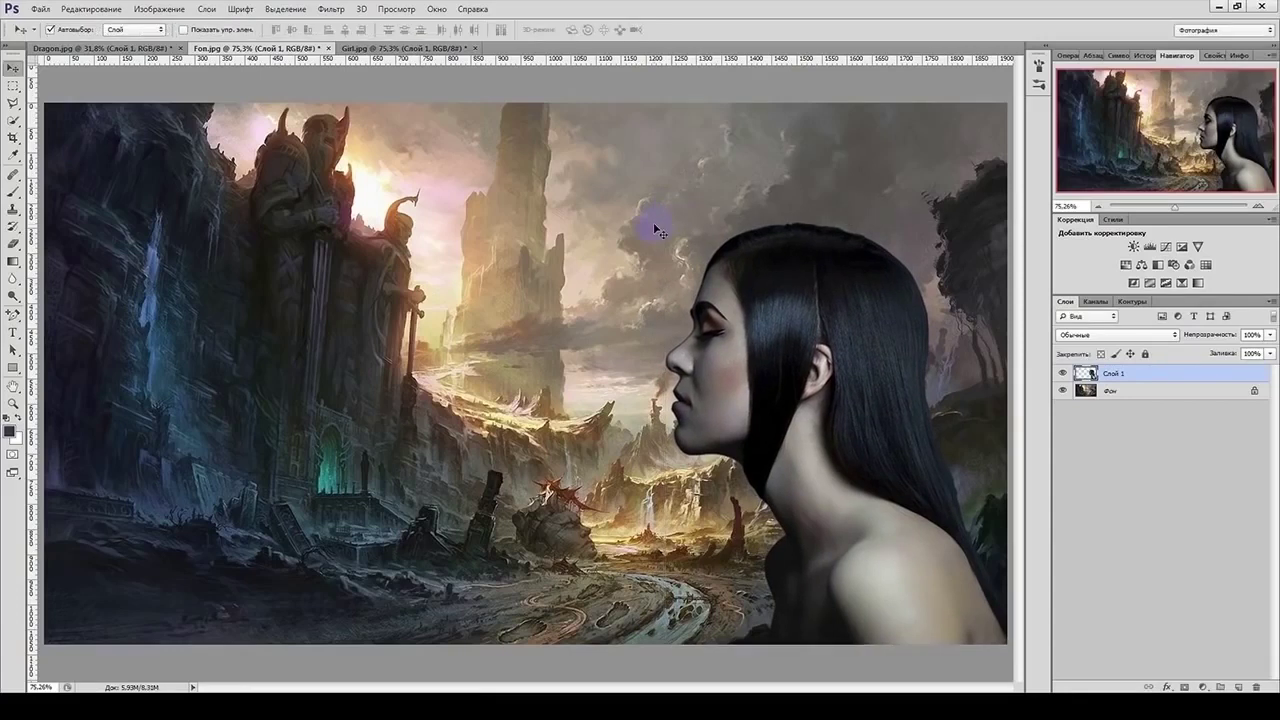
- Give the girl a midtone Color Balance of +12, 0, -22 with Preserve Luminosity on
key("ctrl+b")
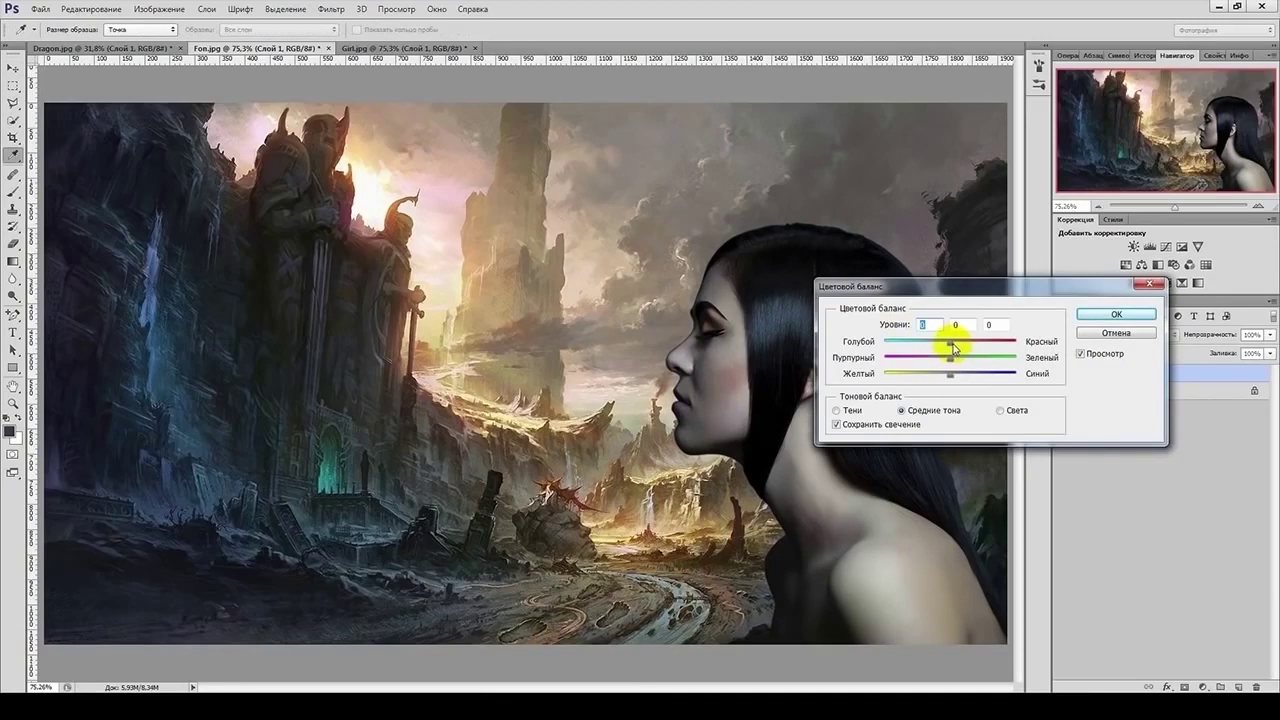
left_click_drag(955, 346, 956, 346)
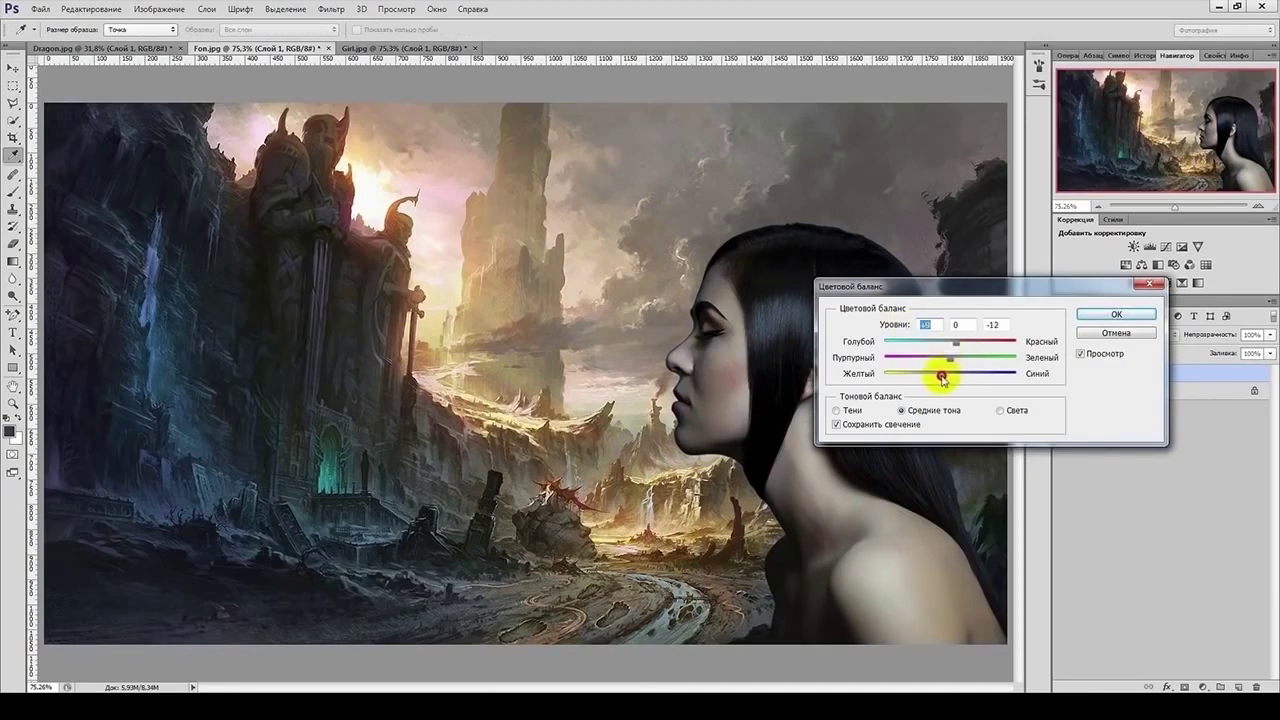
left_click_drag(933, 377, 931, 377)
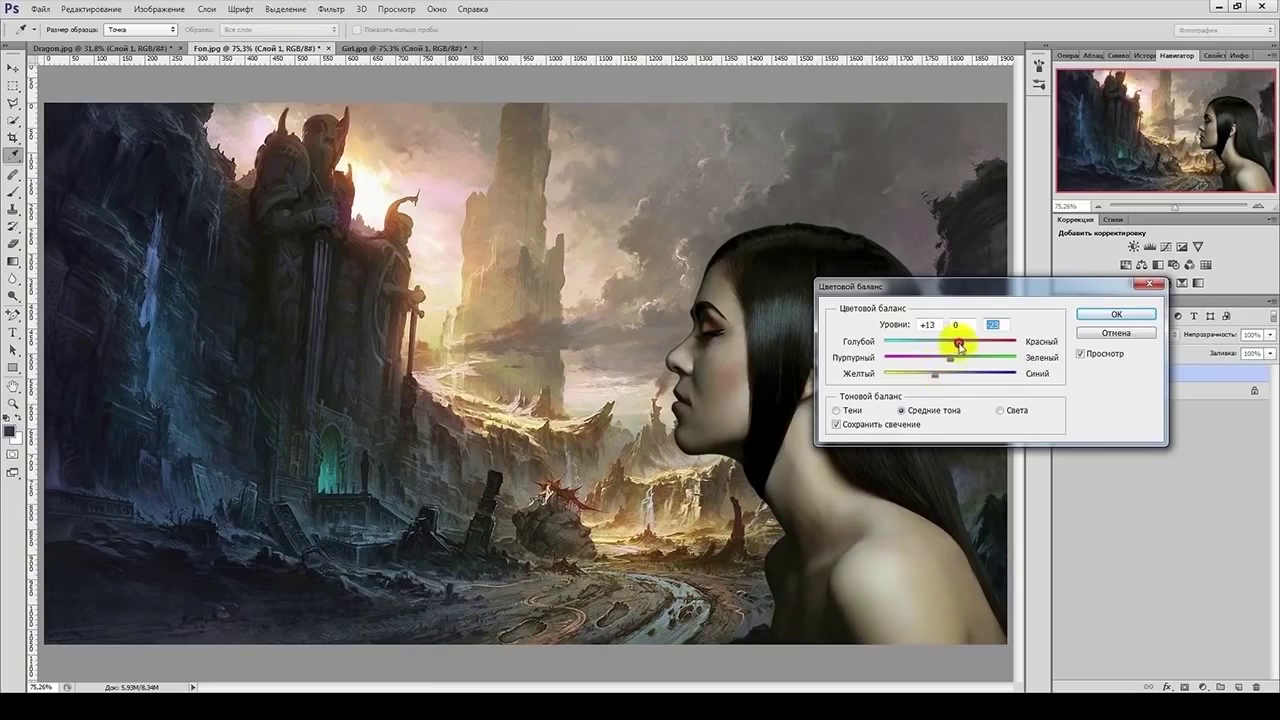
left_click(959, 344)
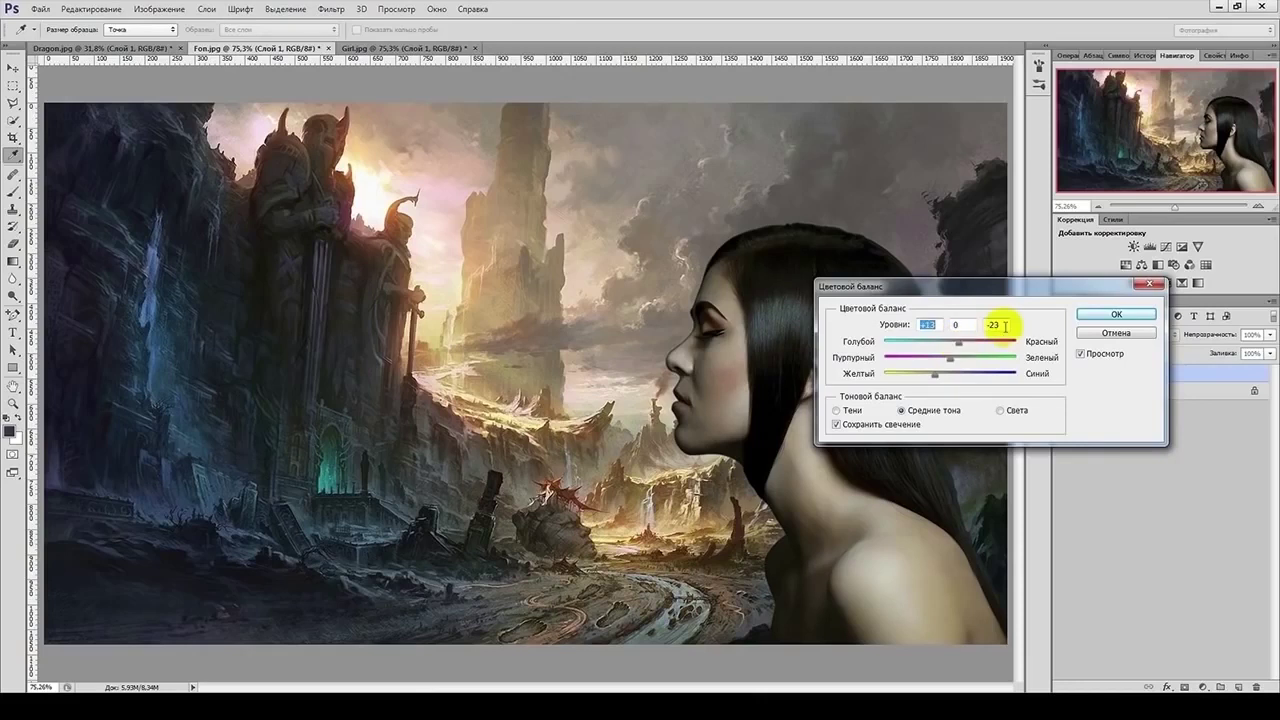
left_click(993, 323)
type("-22")
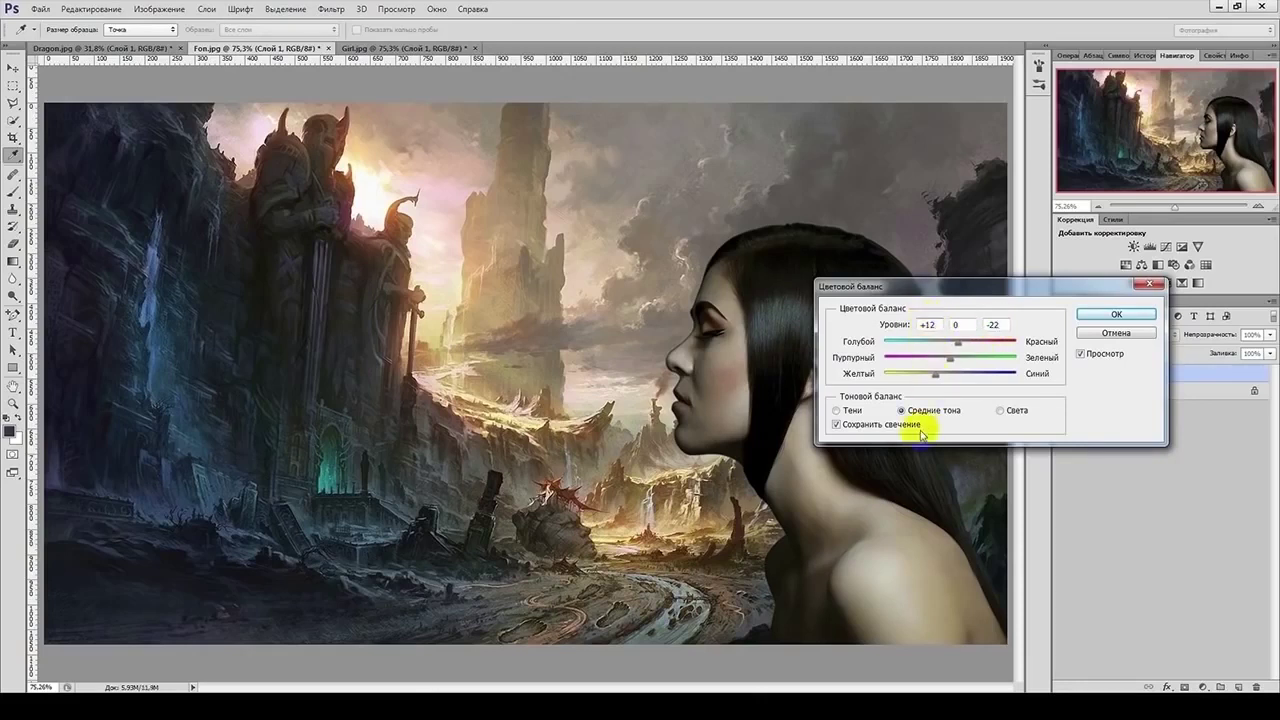
left_click(1099, 315)
key("v")
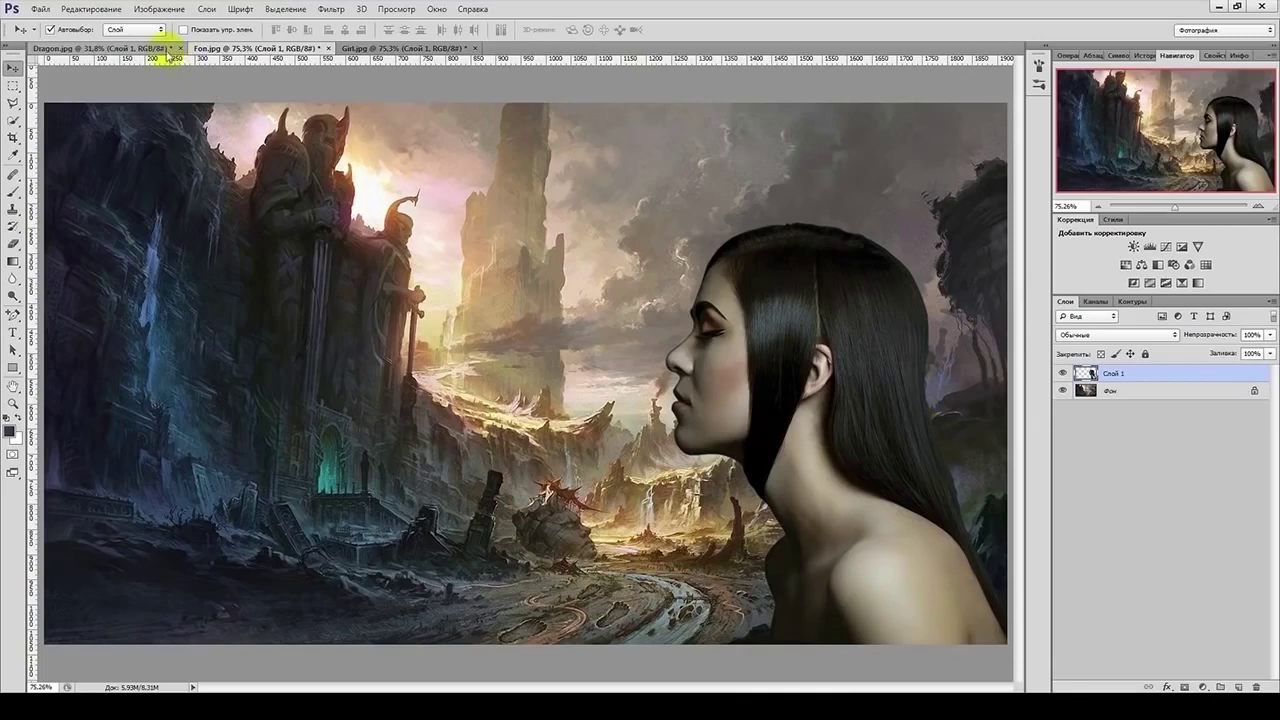
- Flip the Dragon.jpg canvas horizontally and drag the dragon into Fon.jpg as Слой 2
left_click(163, 48)
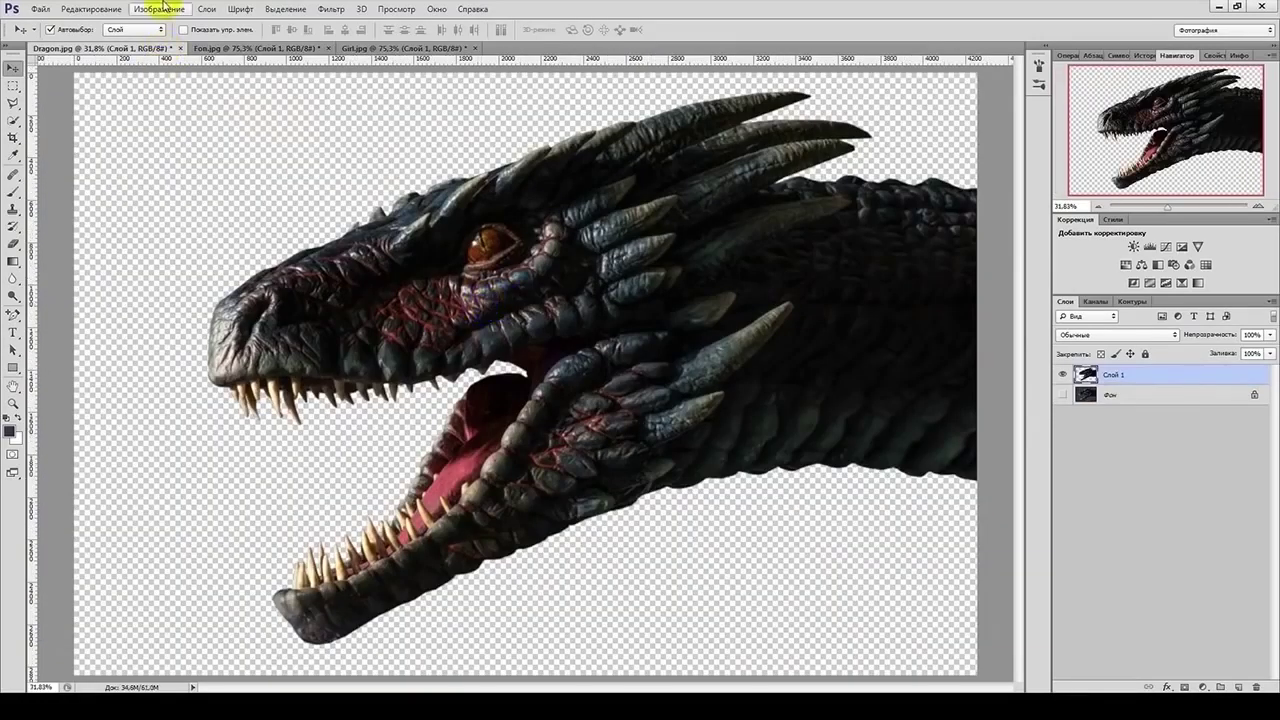
left_click(163, 8)
mouse_move(187, 131)
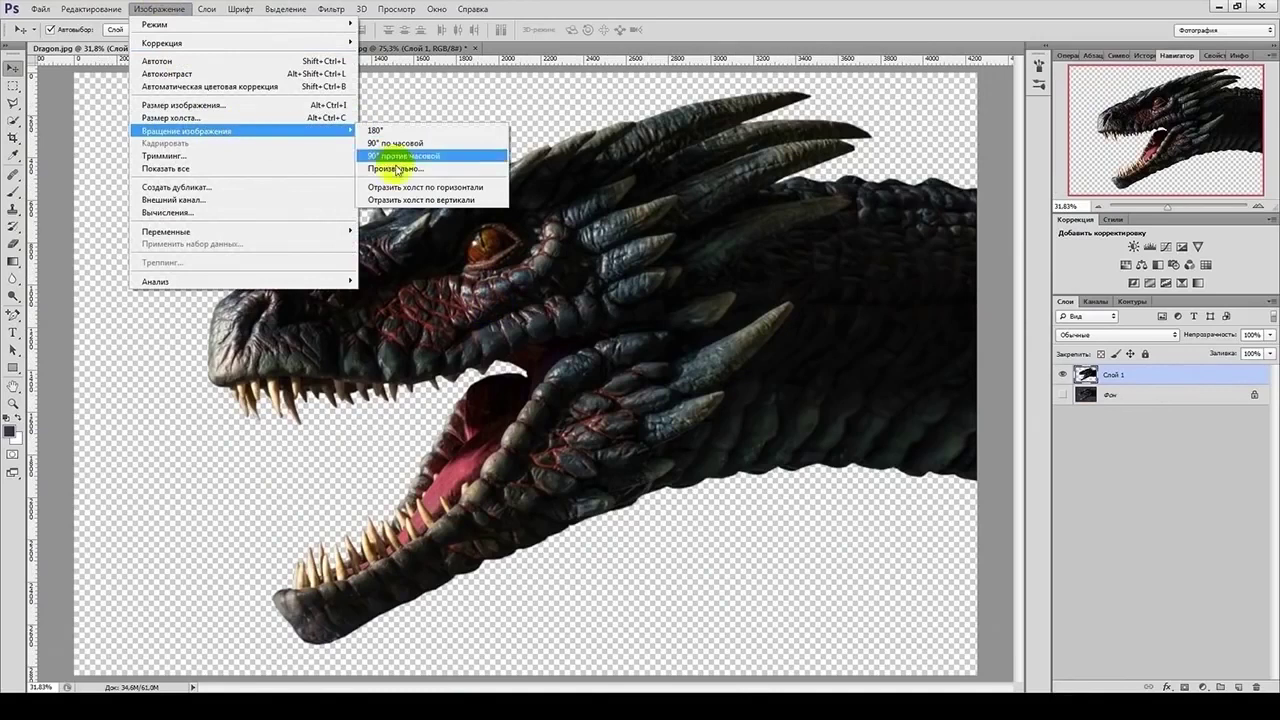
left_click(399, 187)
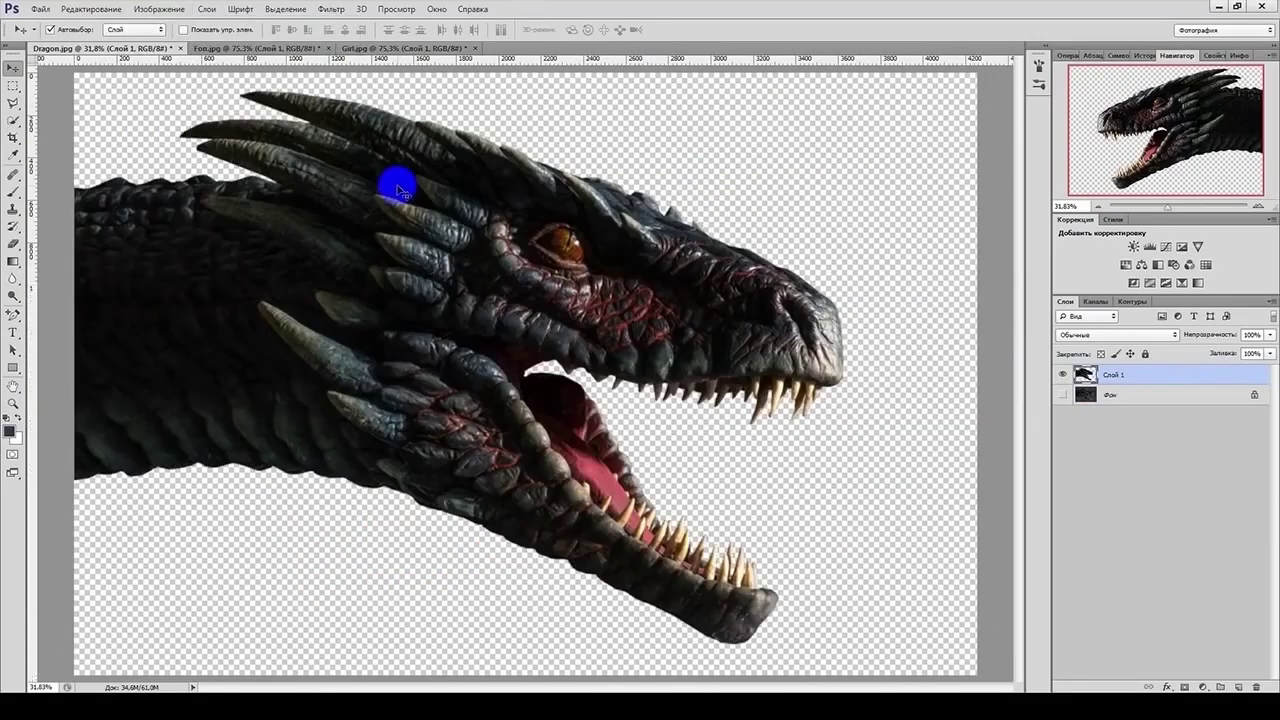
mouse_move(365, 298)
left_mouse_down()
mouse_move(290, 55)
mouse_move(467, 346)
left_mouse_up()
- Free-transform the dragon to roughly half size and move it left beside the girl
key("ctrl+t")
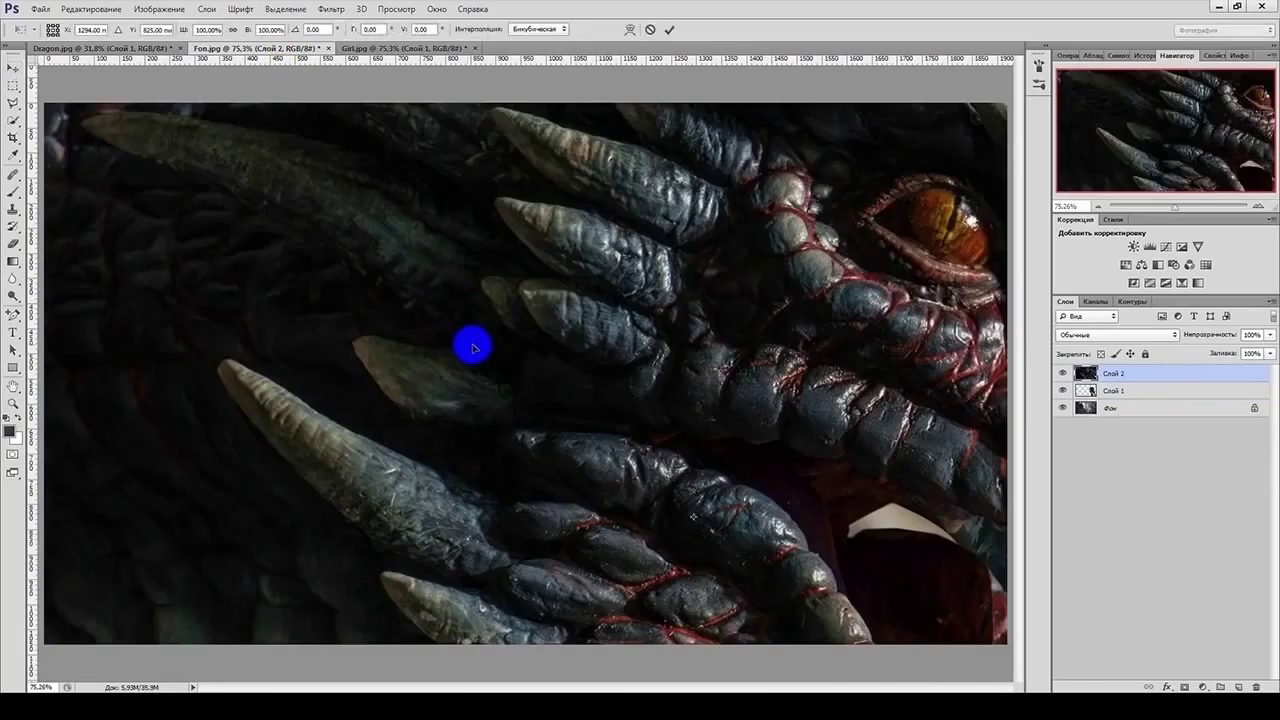
scroll(505, 342, "down", 2)
scroll(505, 342, "down", 4)
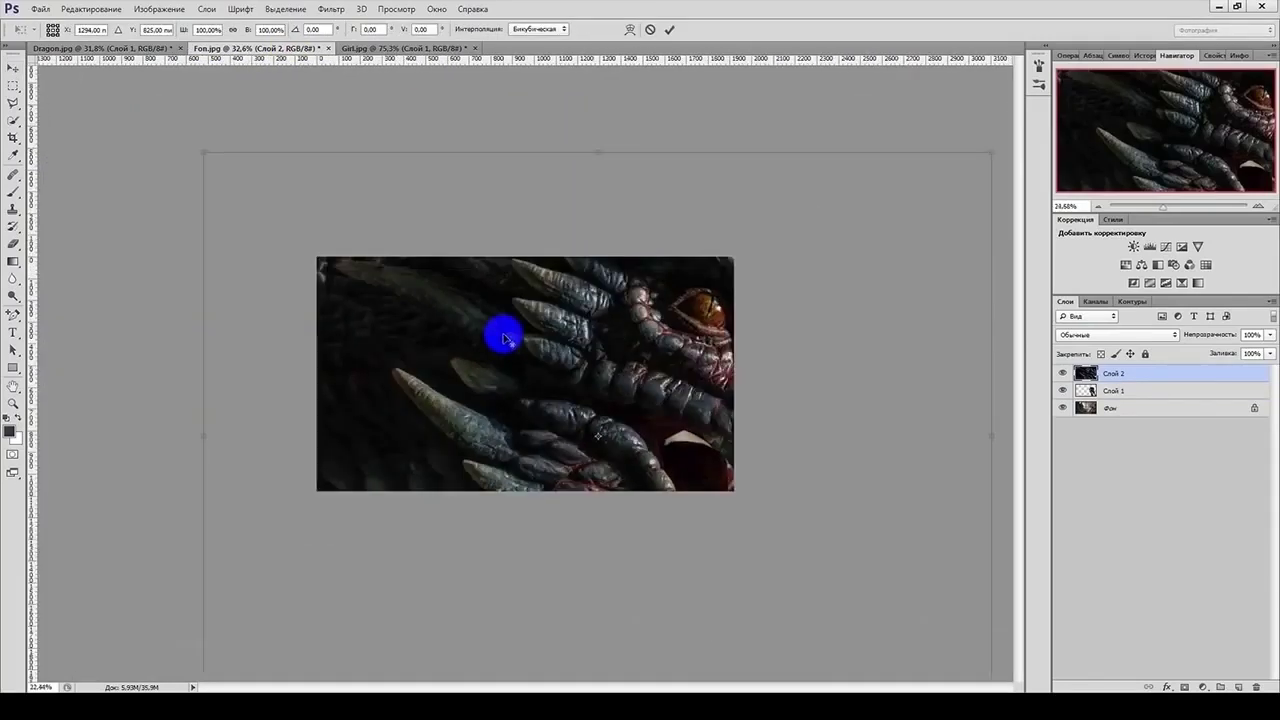
left_click_drag(848, 613, 573, 460)
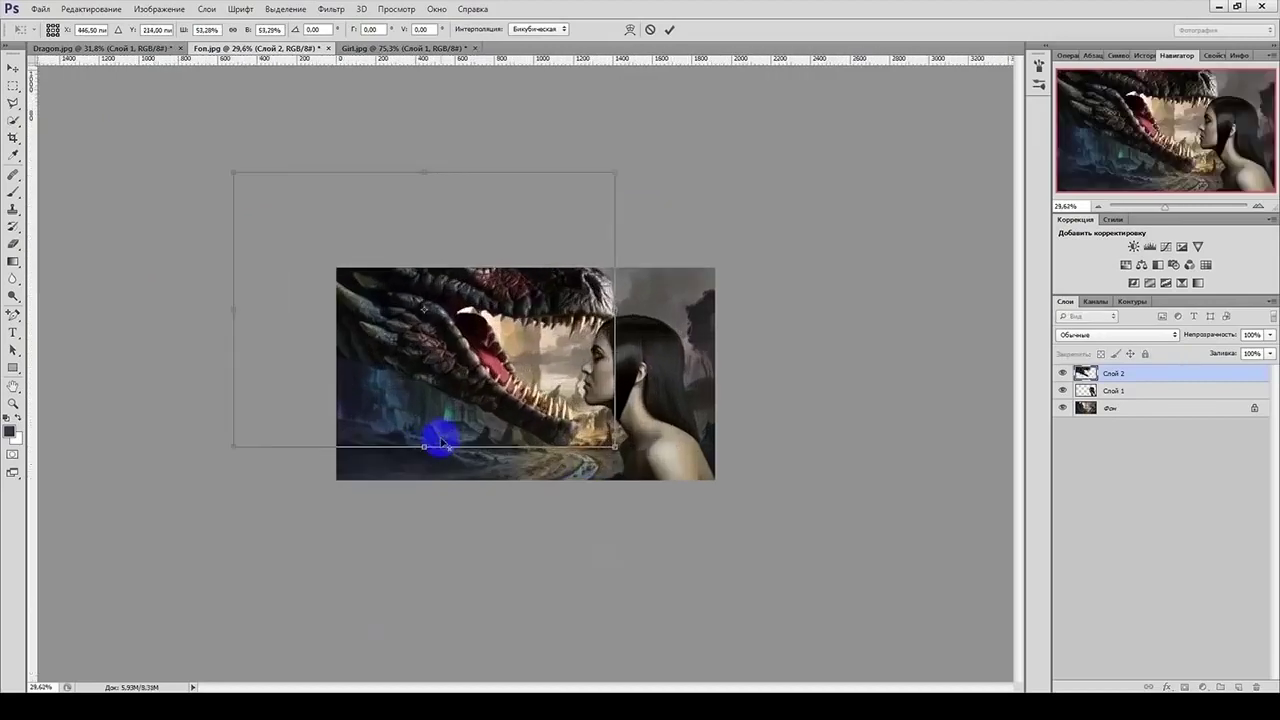
scroll(455, 420, "up", 3)
left_click_drag(430, 405, 397, 426)
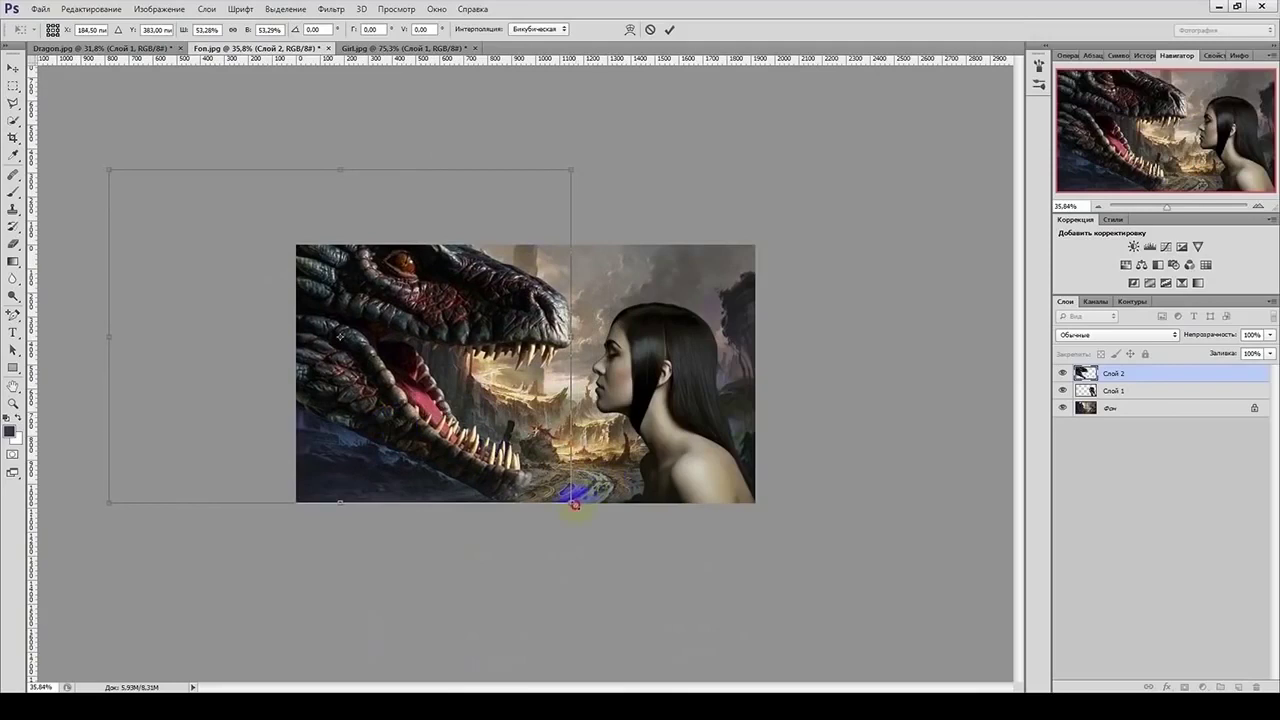
left_click_drag(572, 503, 587, 520)
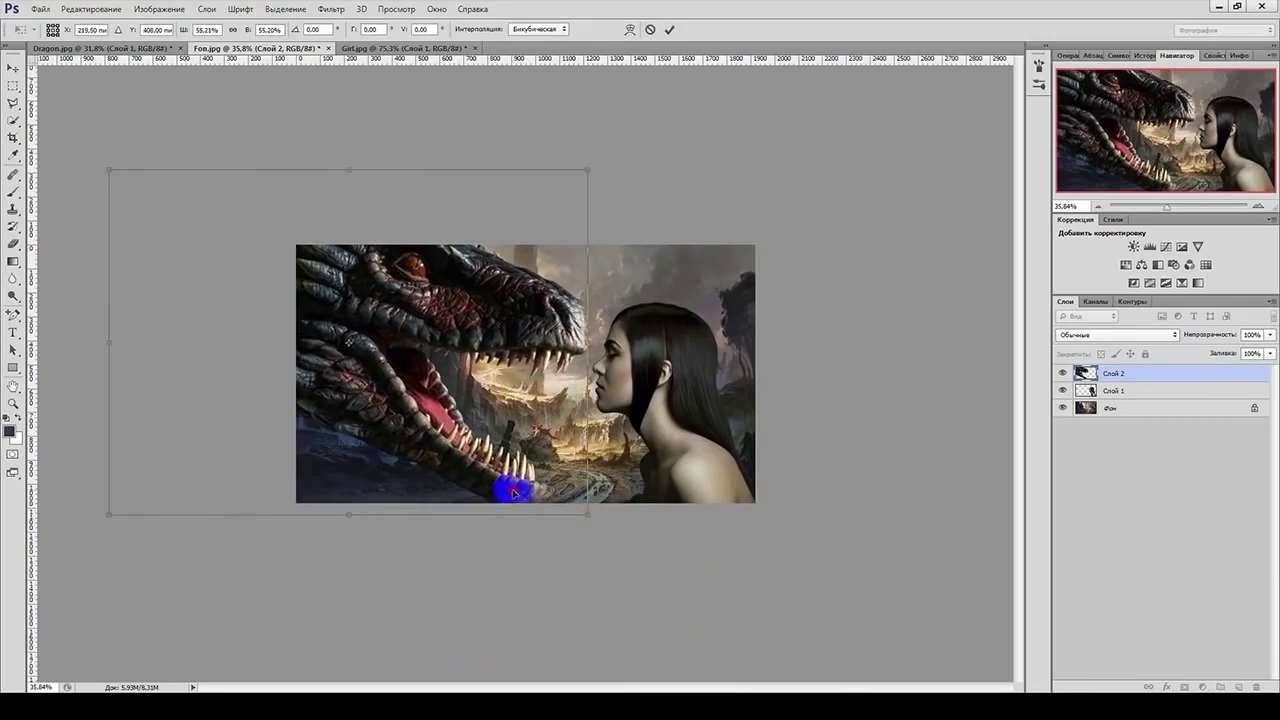
- Fine-tune the dragon to about 60% at the left, jaws facing the girl, and commit
left_click_drag(513, 492, 495, 490)
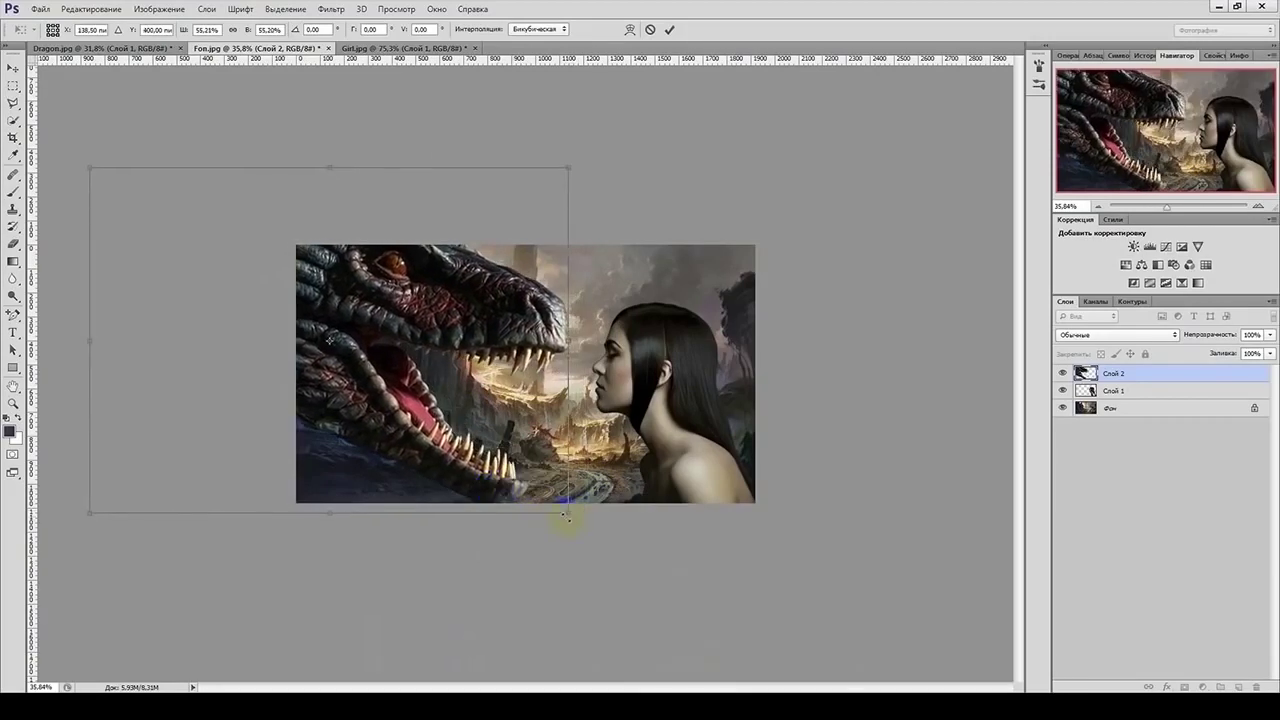
left_click_drag(566, 517, 572, 522)
left_click_drag(503, 494, 512, 509)
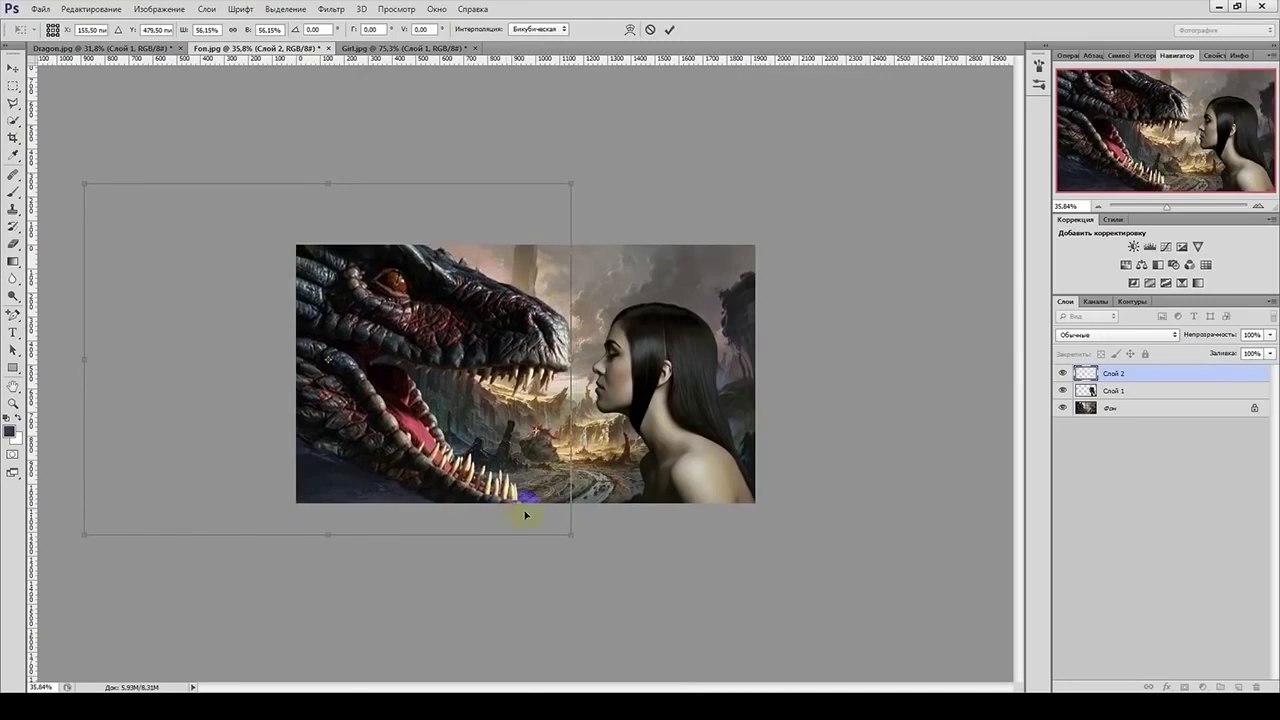
left_click_drag(575, 535, 565, 527)
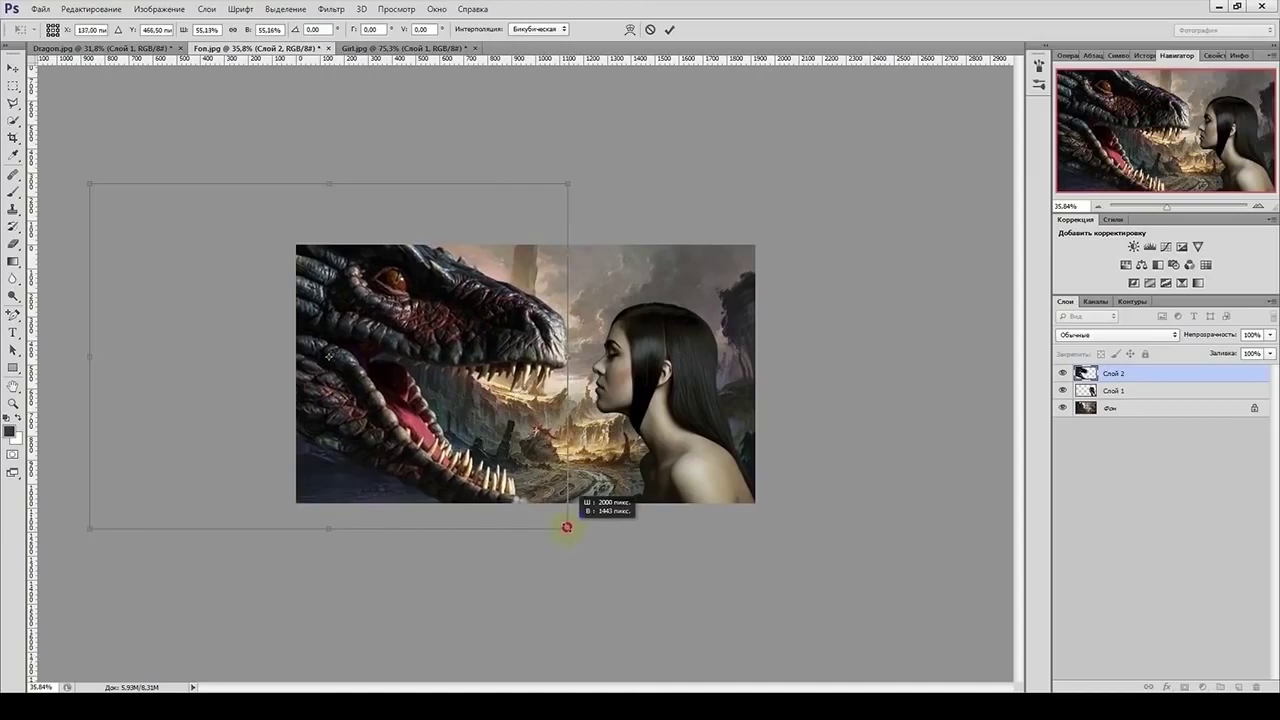
left_click_drag(404, 450, 410, 448)
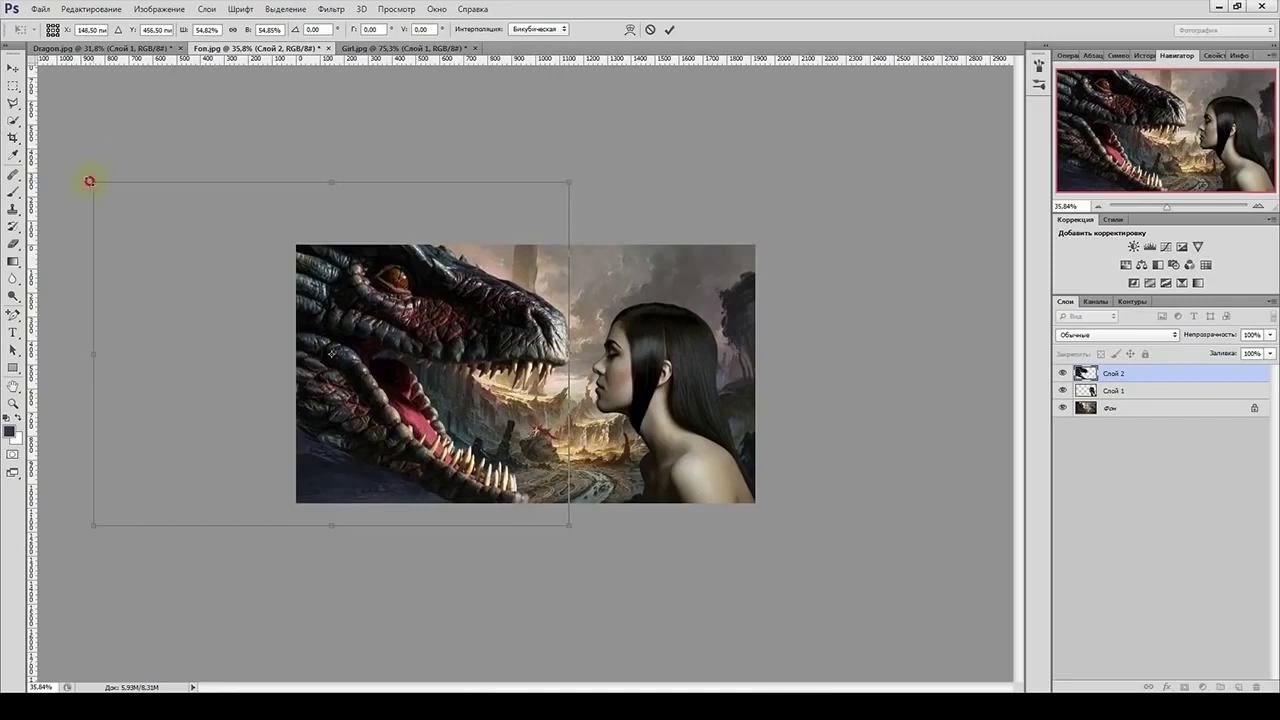
left_click_drag(91, 180, 46, 155)
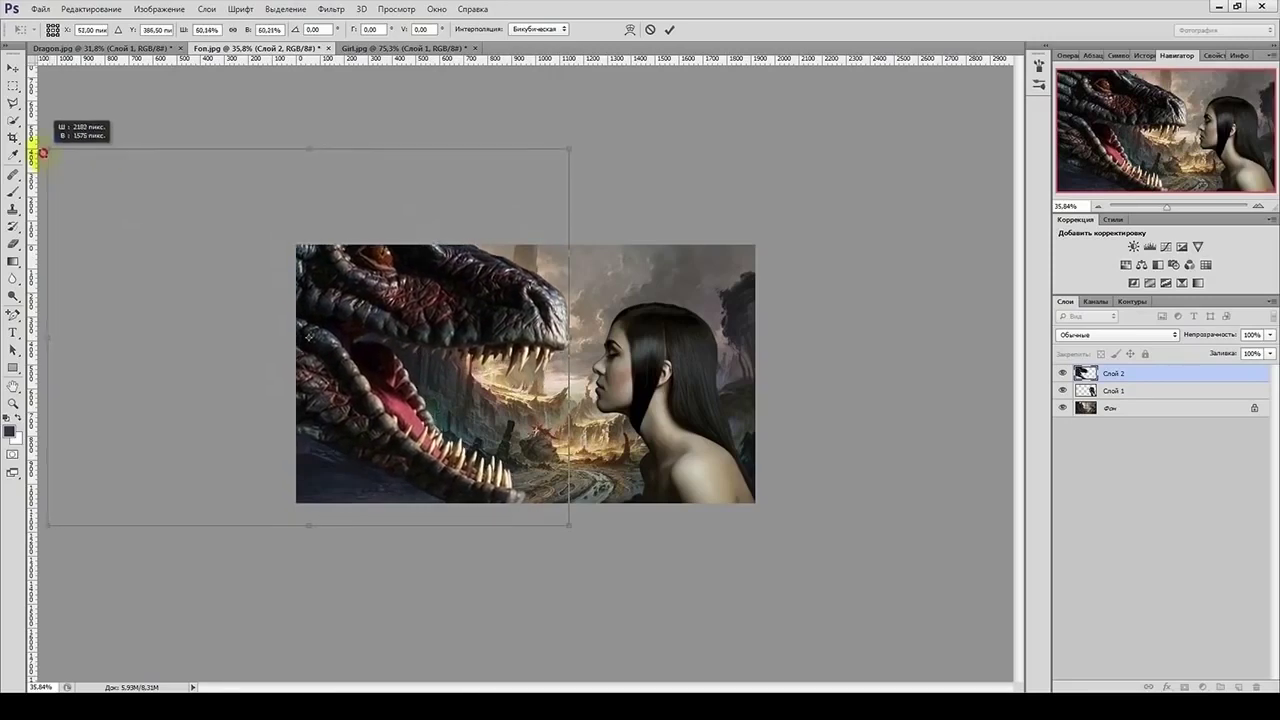
mouse_move(439, 316)
left_mouse_down()
mouse_move(443, 340)
mouse_move(446, 329)
left_mouse_up()
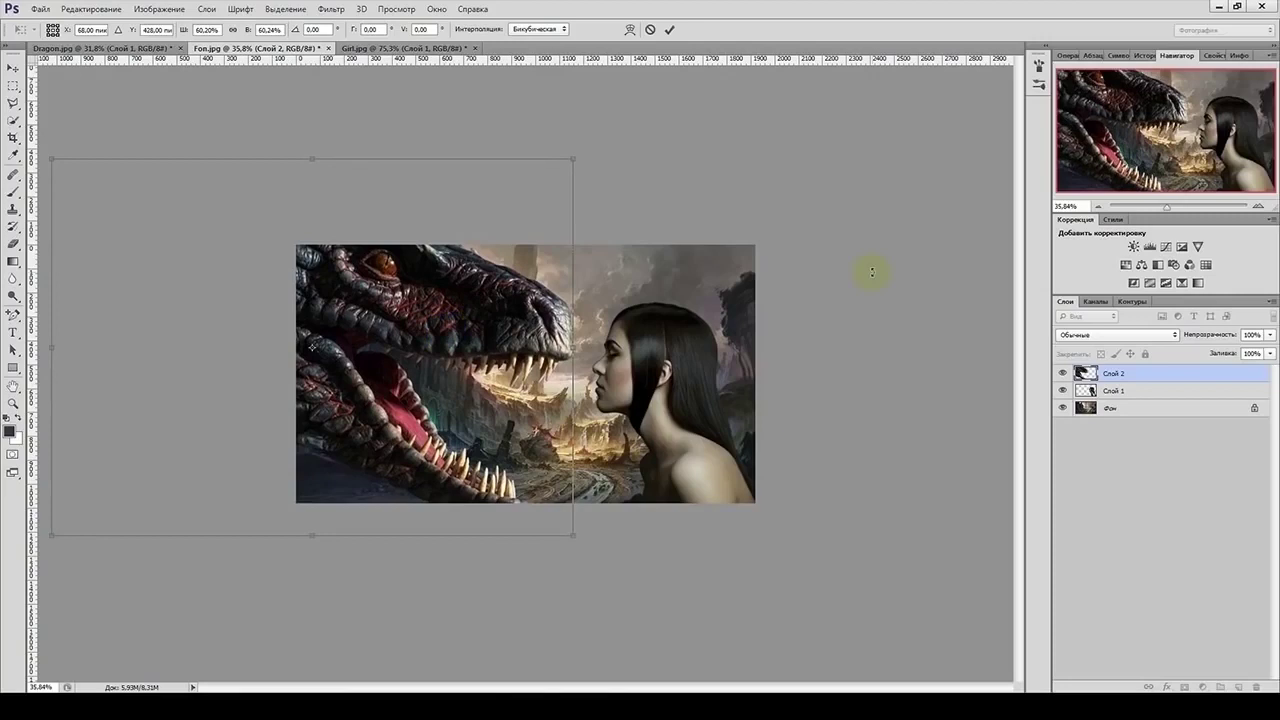
key("Return")
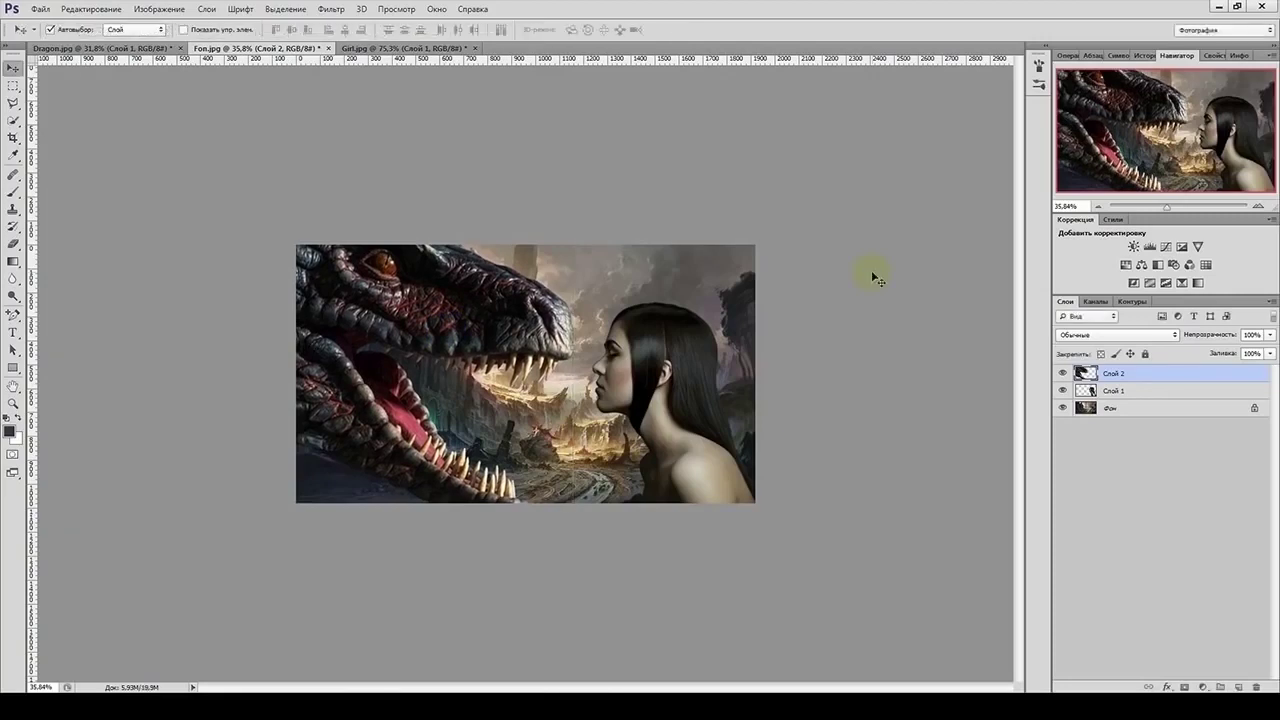
- Deepen the Фон layer's shadows with a Levels black input of 12
key("ctrl+0")
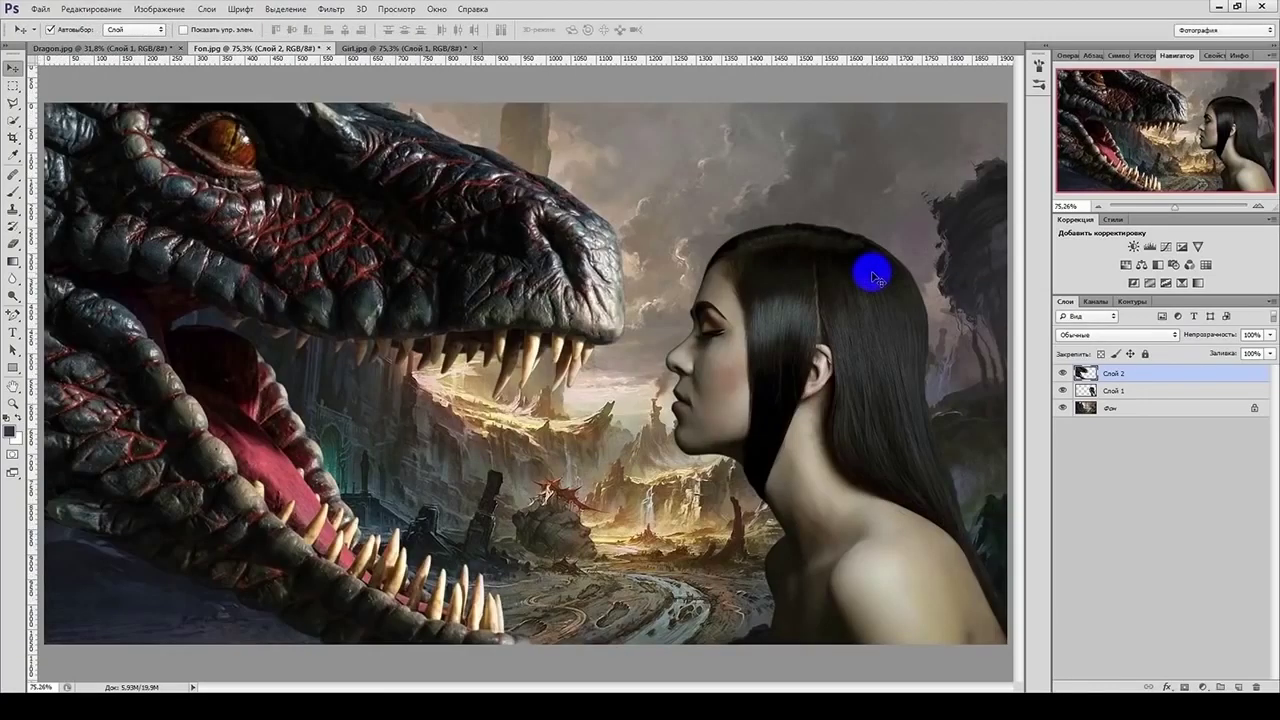
left_click(1110, 410)
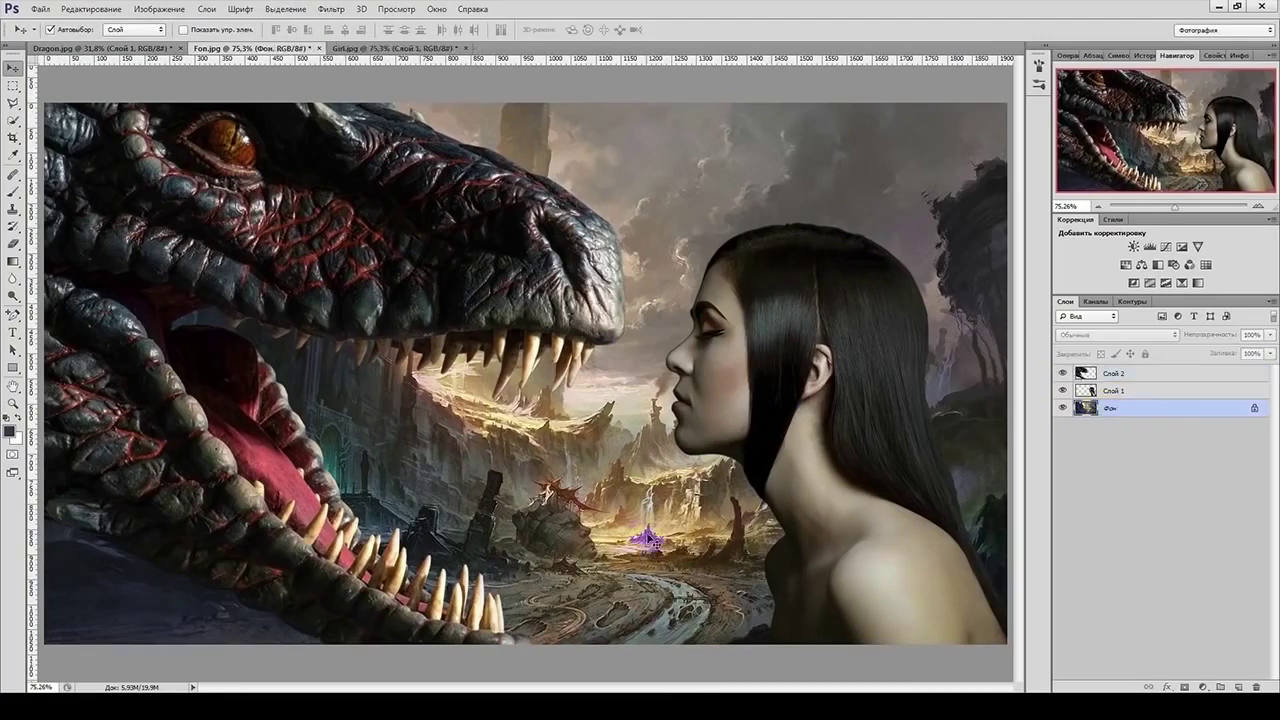
key("ctrl+l")
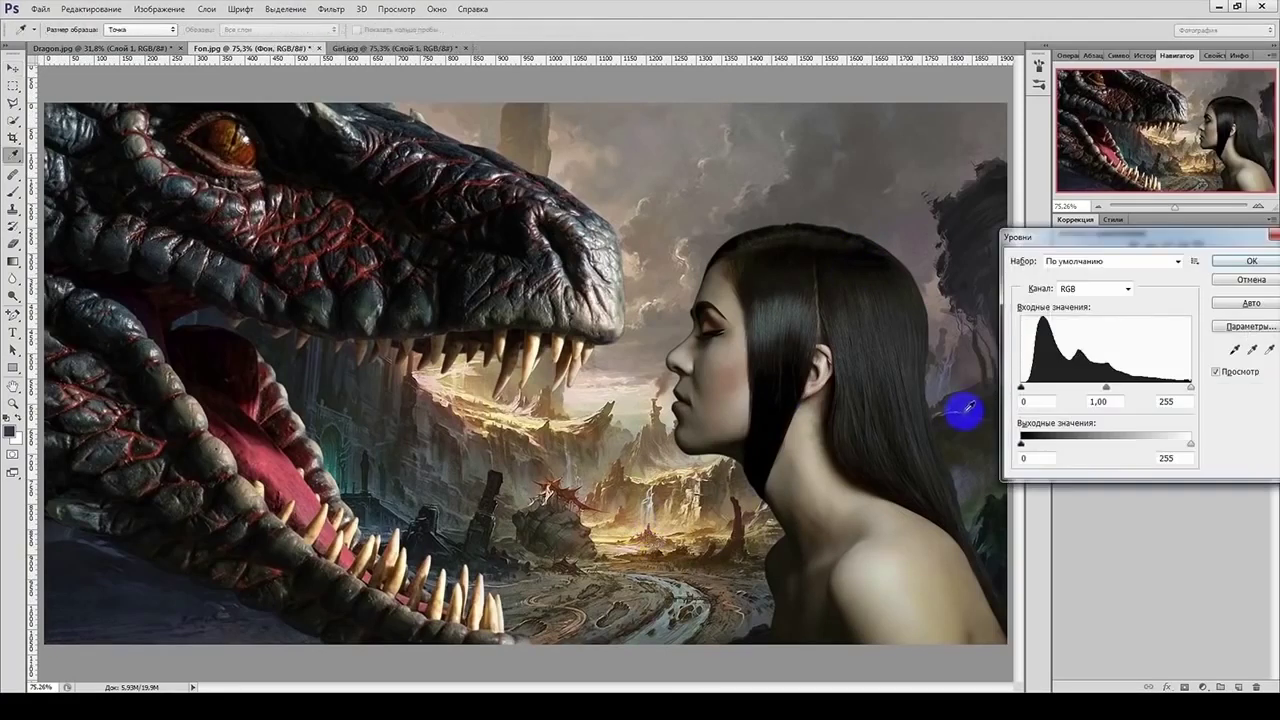
left_click_drag(1020, 387, 1031, 390)
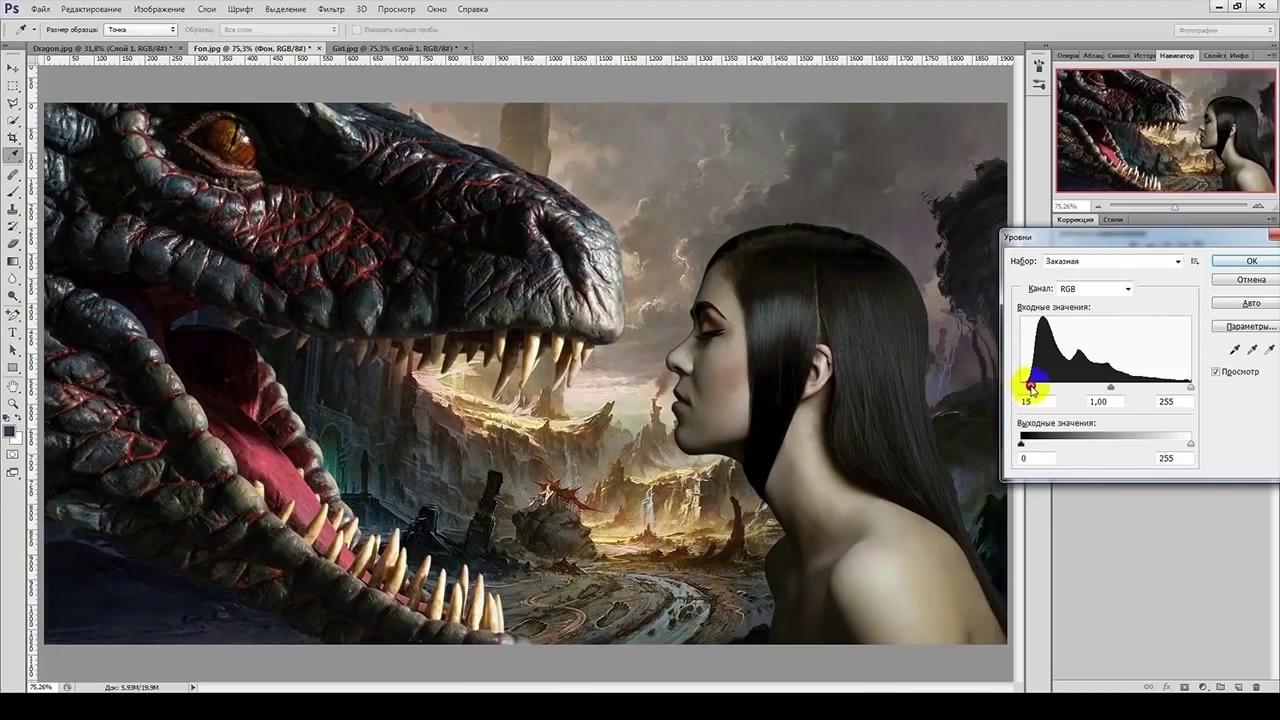
left_click_drag(1031, 390, 1028, 388)
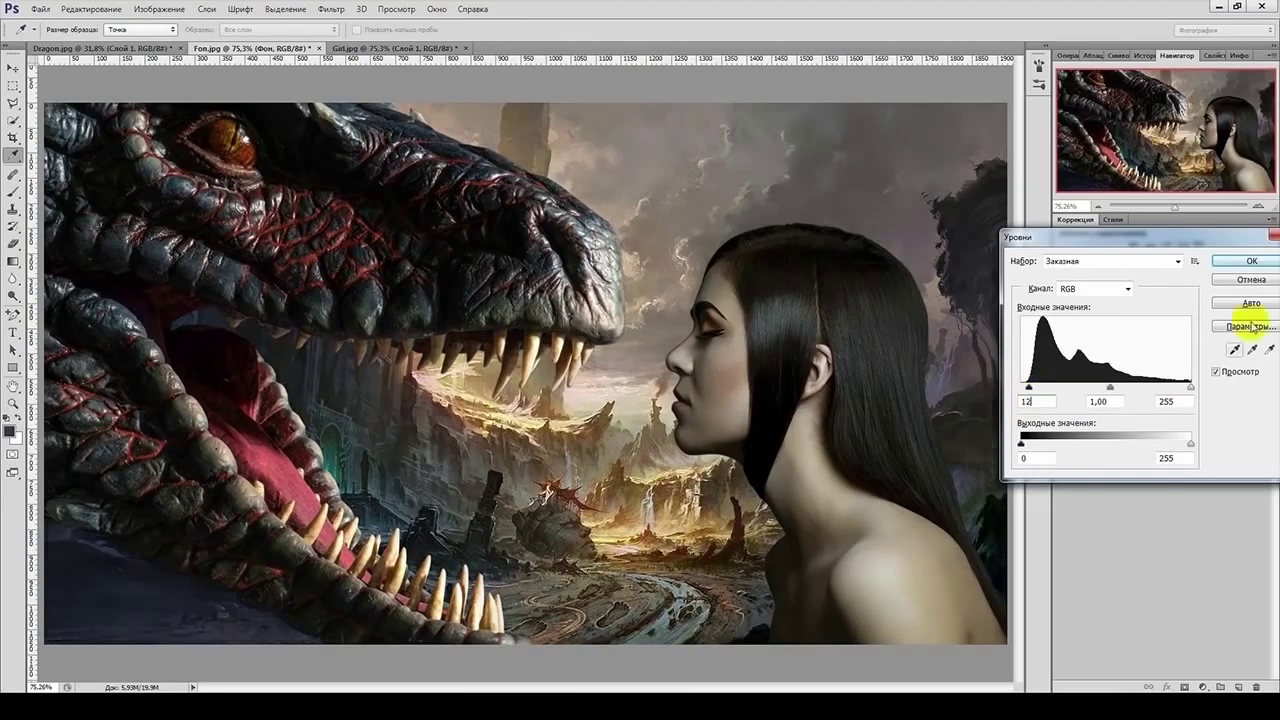
left_click(1240, 260)
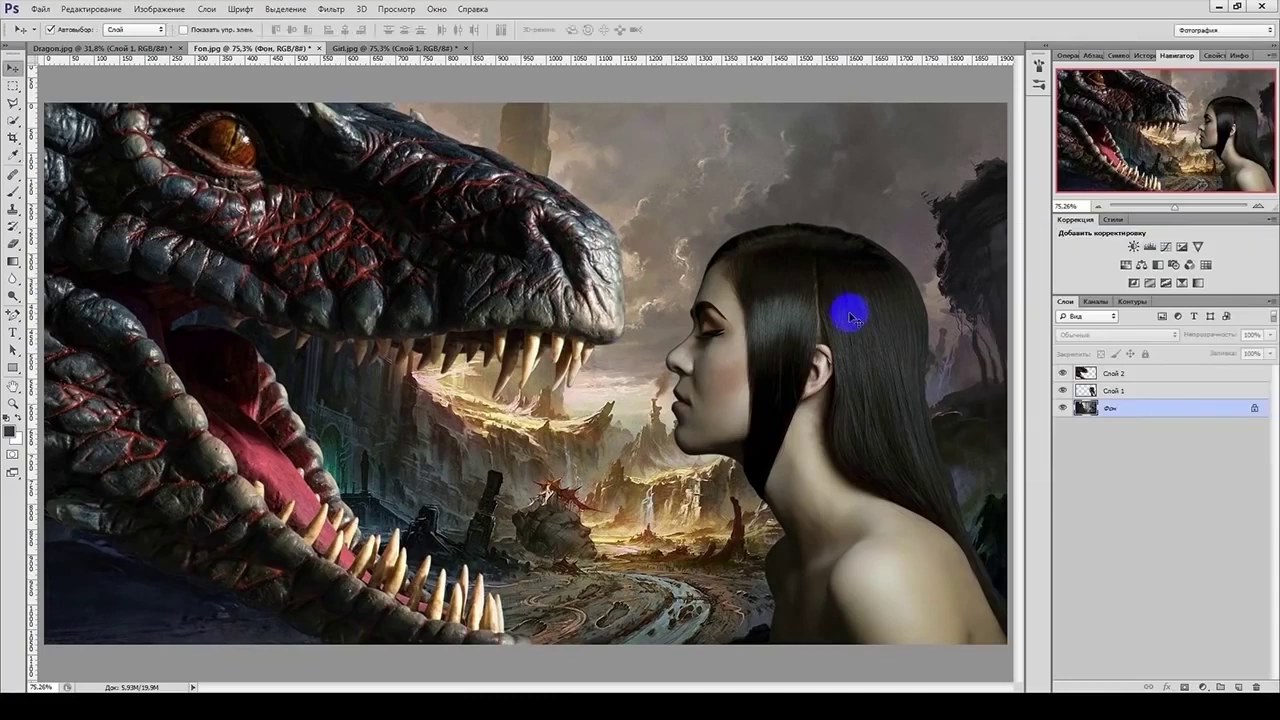
key("ctrl+z")
key("ctrl+z")
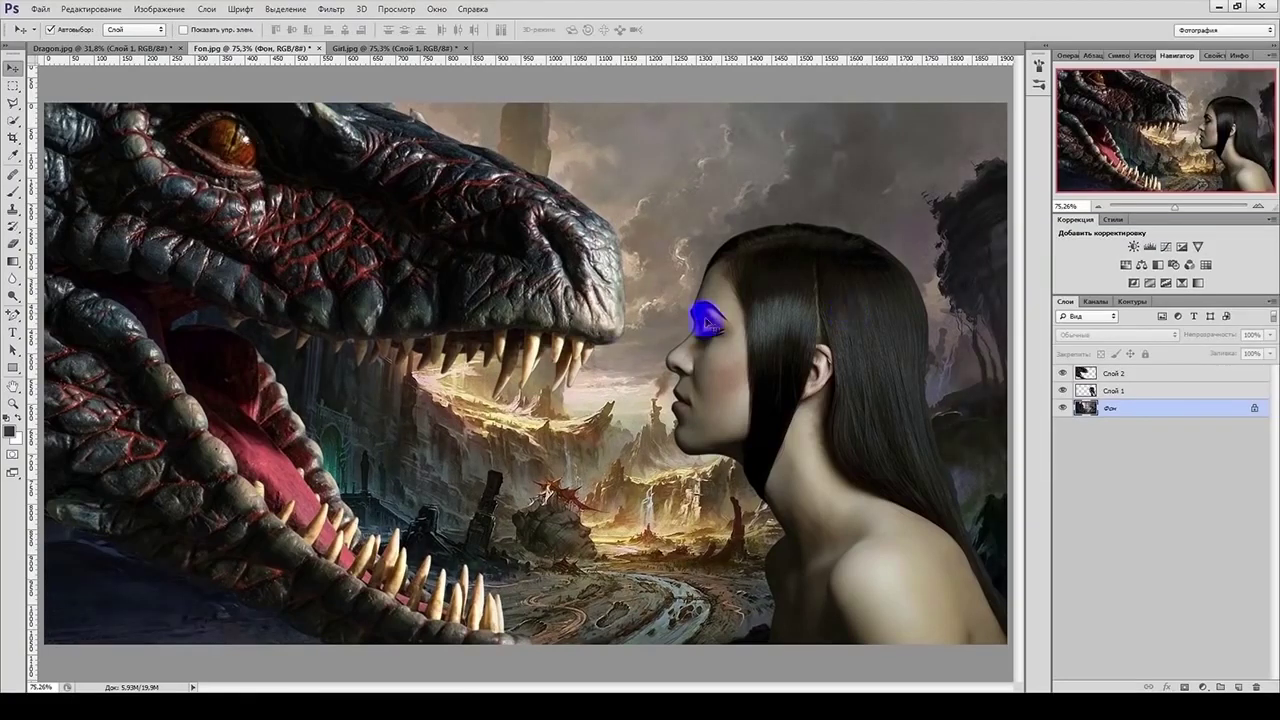
- Enter Quick Mask mode and set up the Gradient tool with white as the colour
left_click(12, 457)
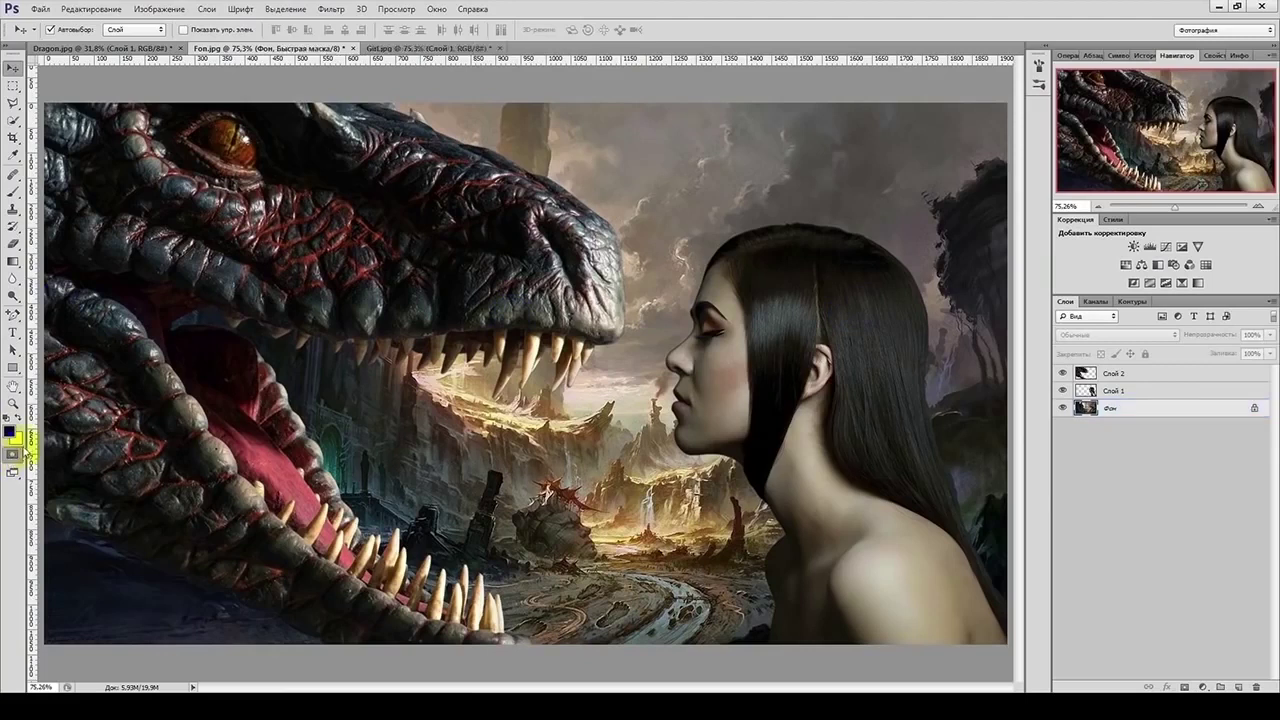
left_click(12, 260)
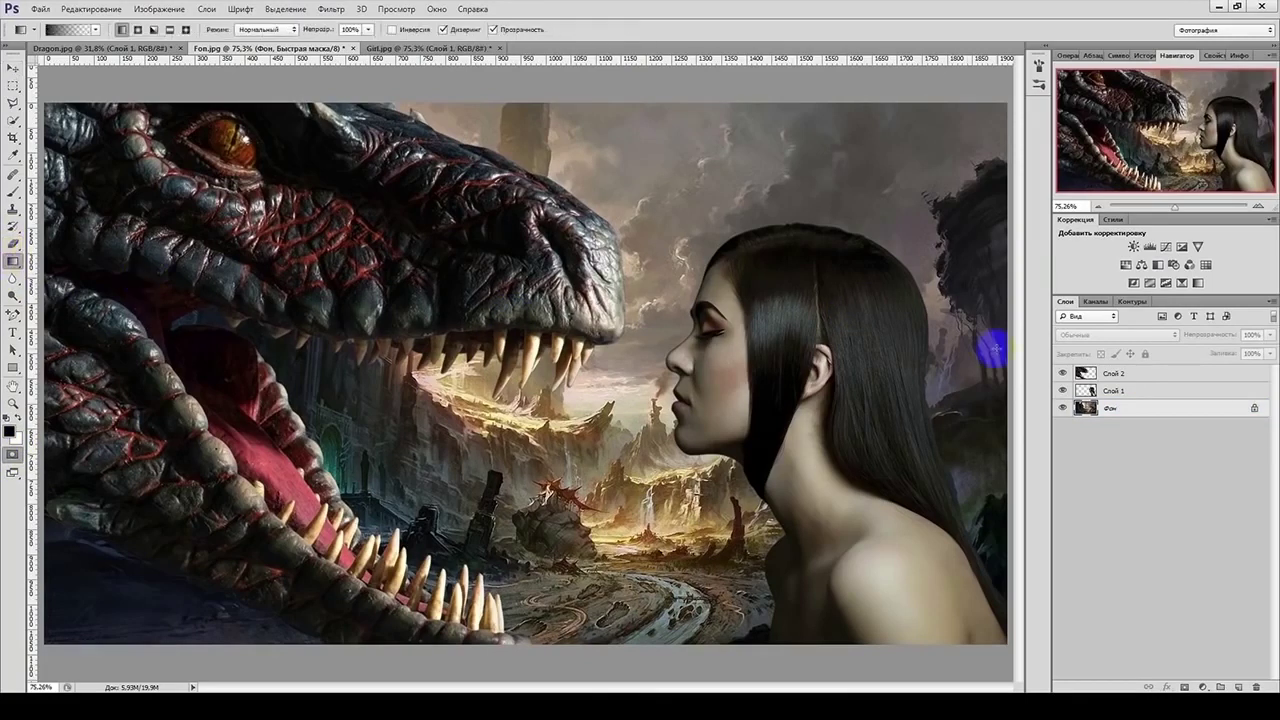
left_click(9, 420)
left_click(16, 416)
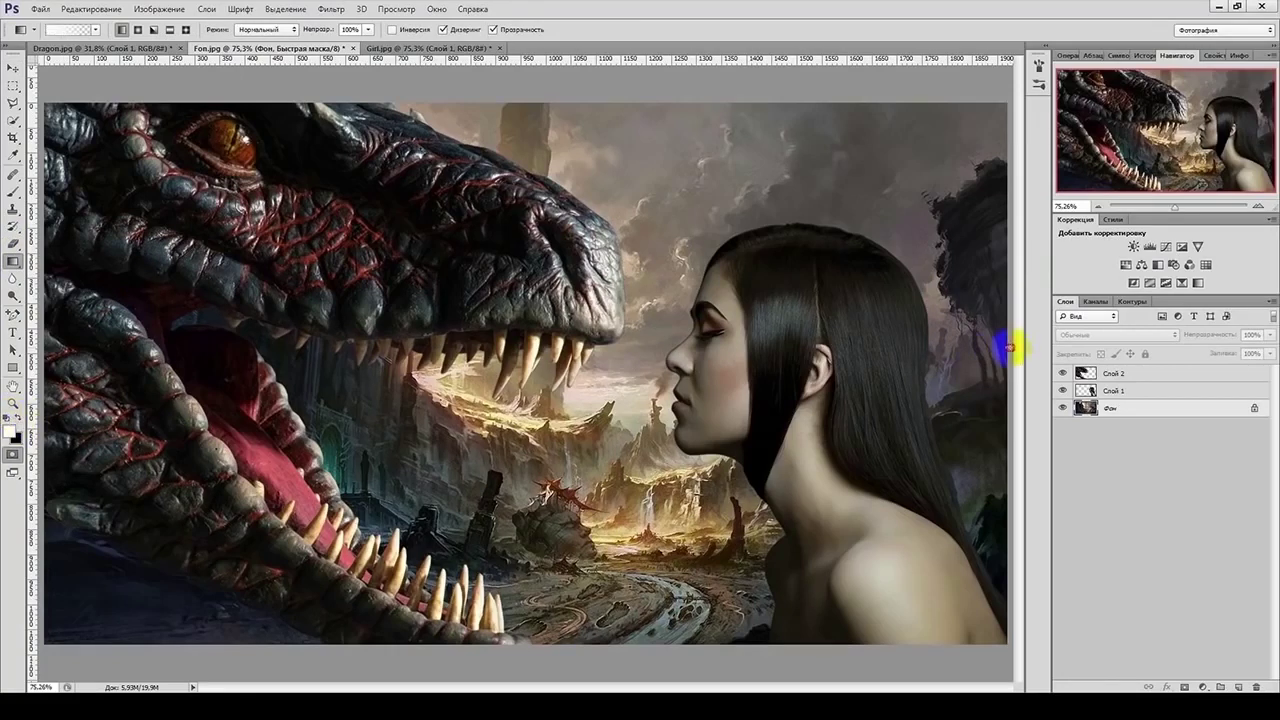
- Draw gradients inward from the right and left edges, then exit Quick Mask into a selection
left_click_drag(1010, 347, 735, 404)
left_click(20, 419)
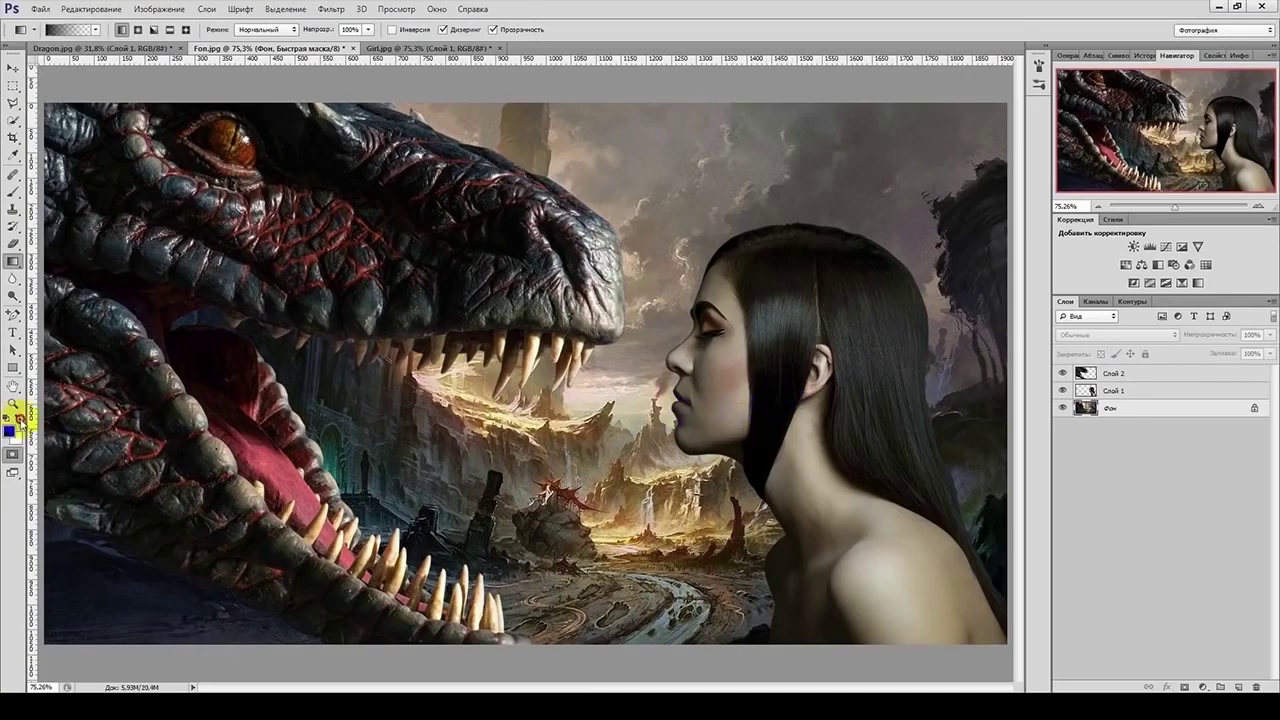
left_click_drag(1012, 329, 702, 388)
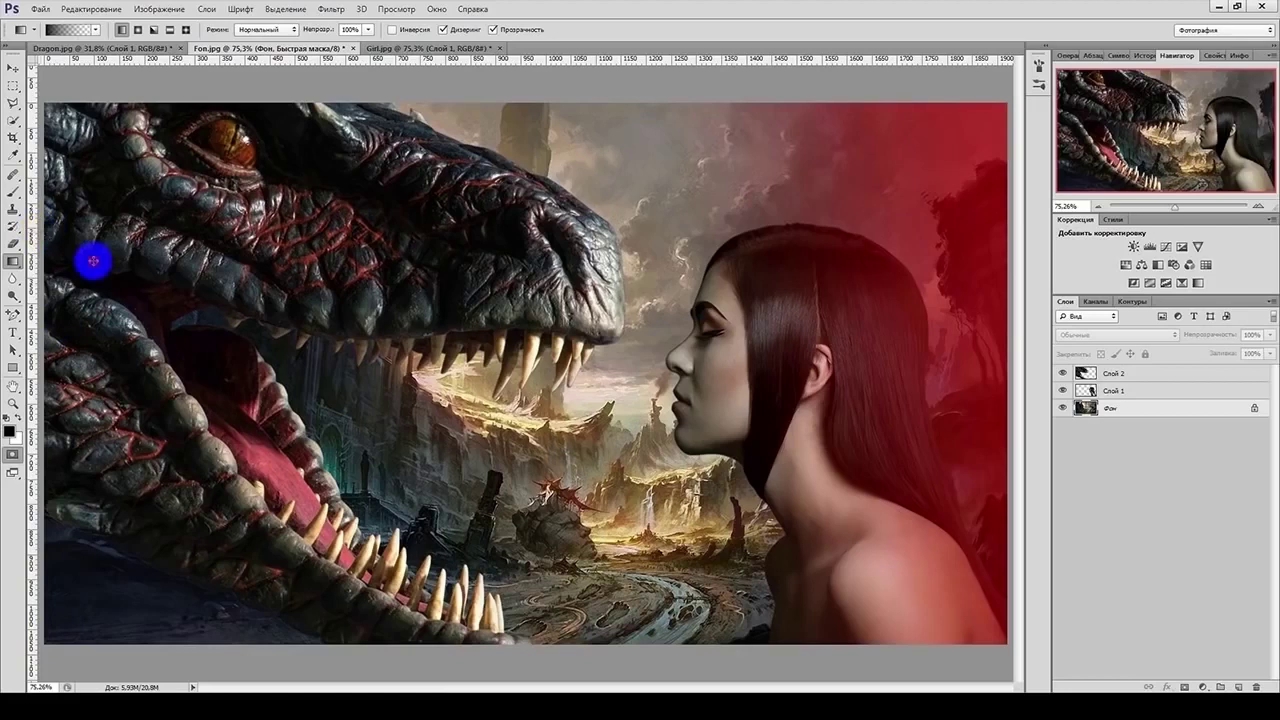
left_click_drag(93, 261, 322, 384)
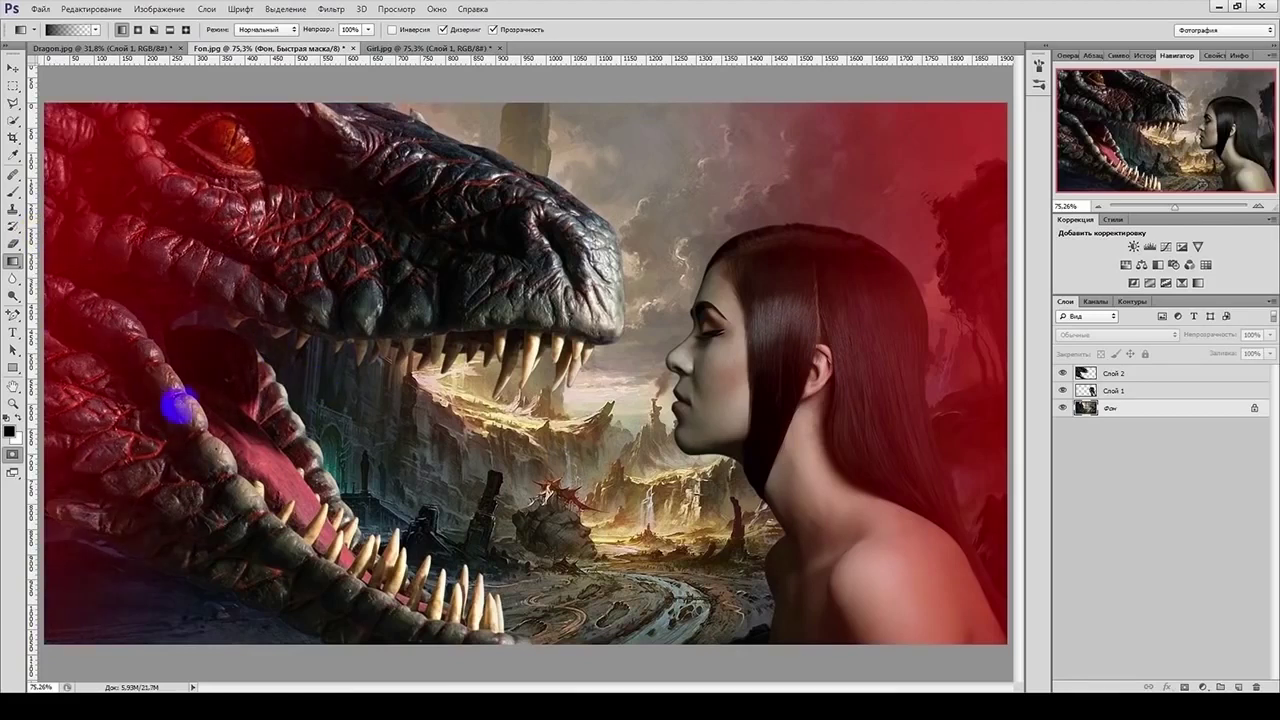
left_click(13, 456)
left_click_drag(395, 442, 395, 442)
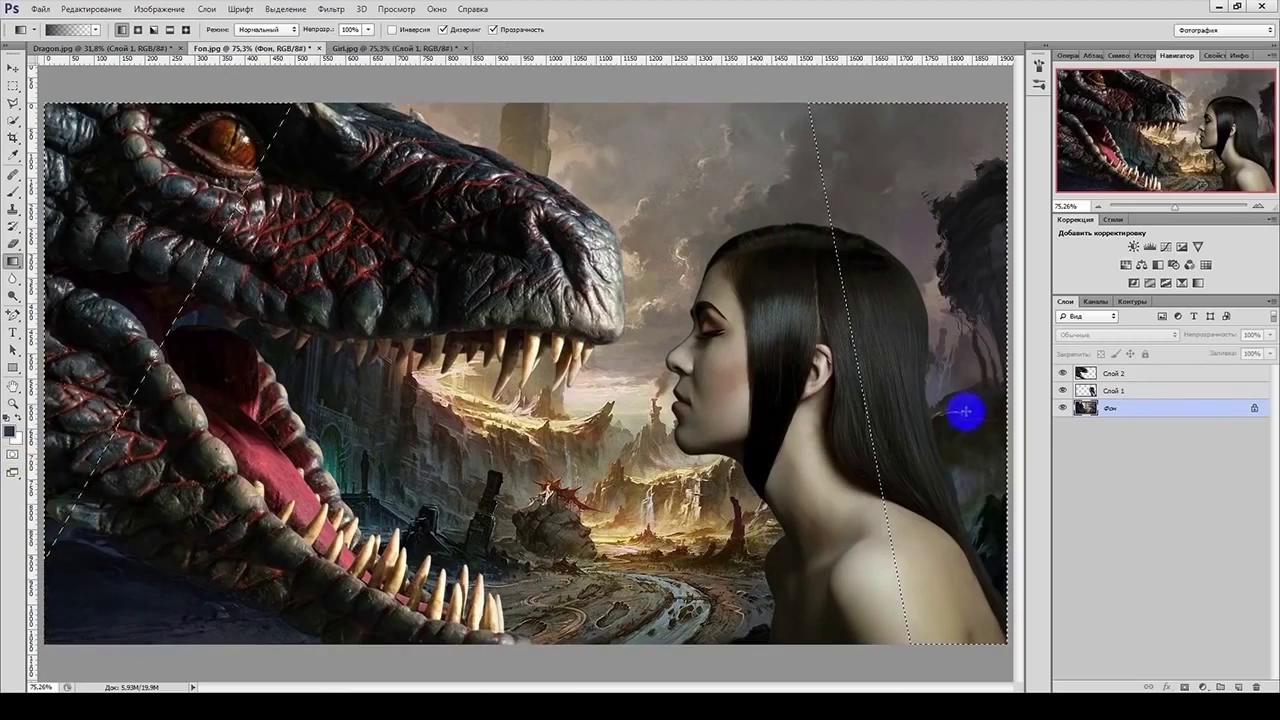
- Apply a Radial Blur, Spin method and Good quality, to the selected background edges
left_click(331, 9)
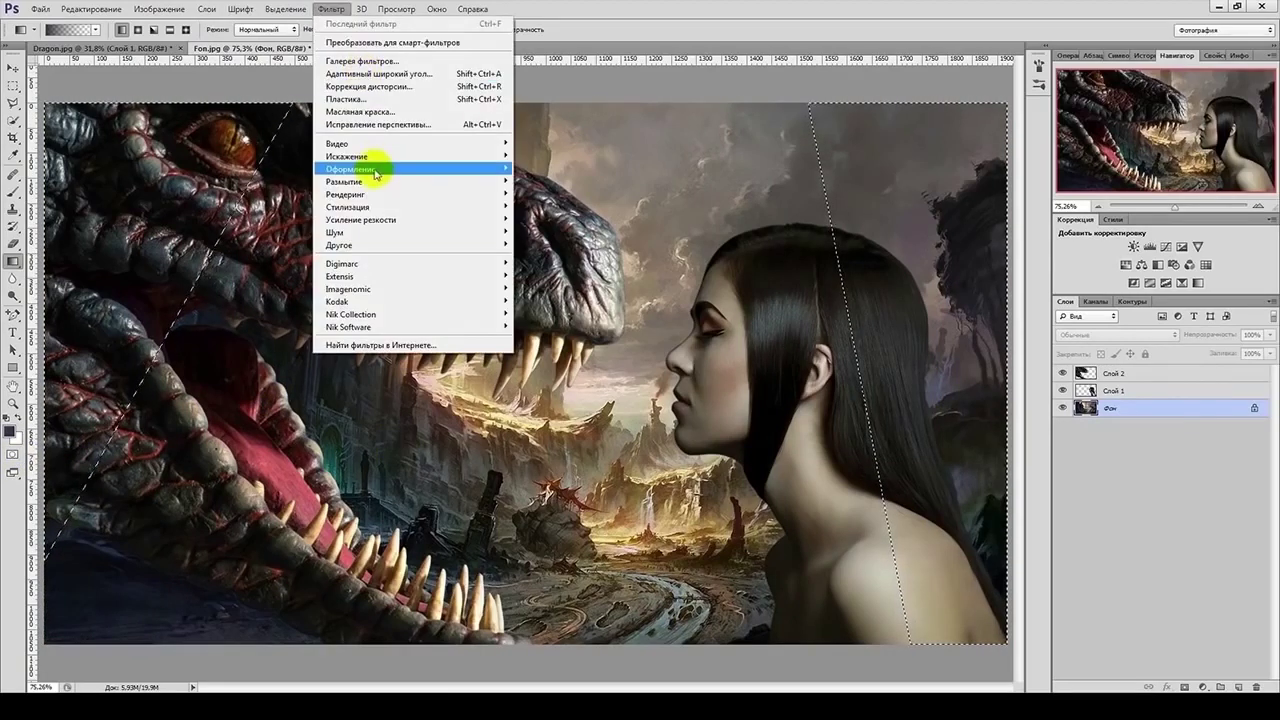
mouse_move(345, 181)
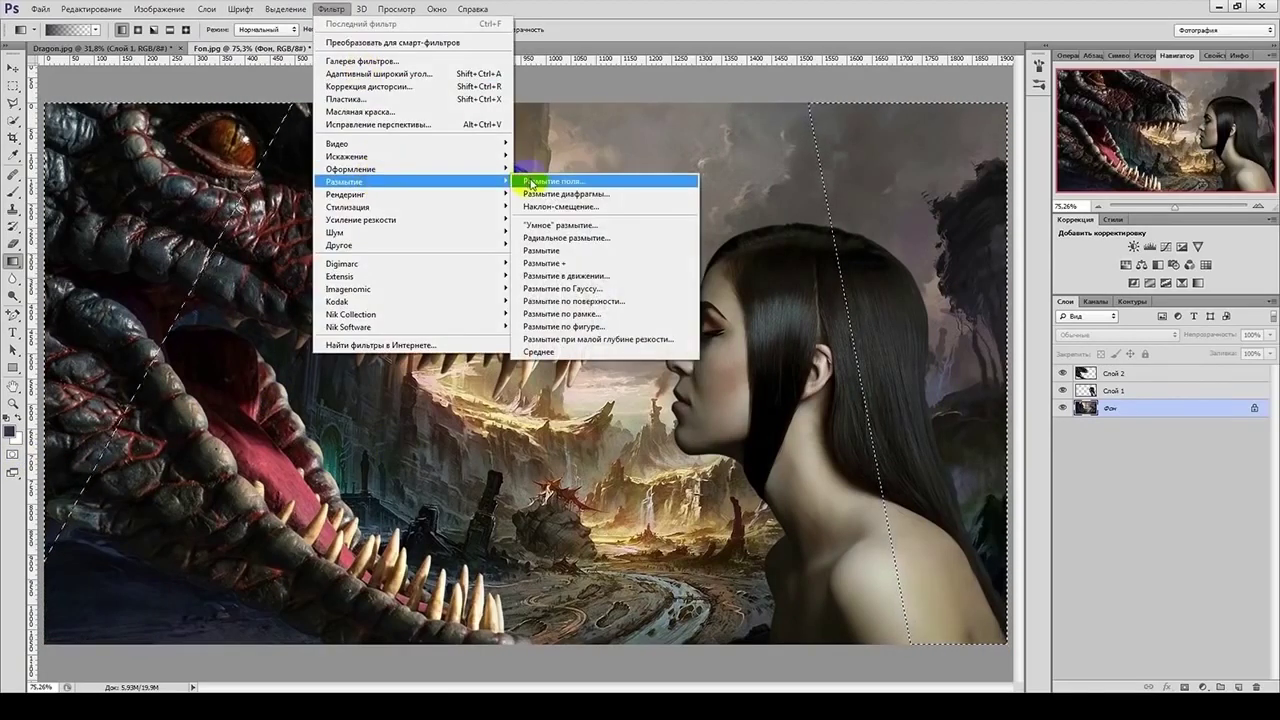
left_click(563, 238)
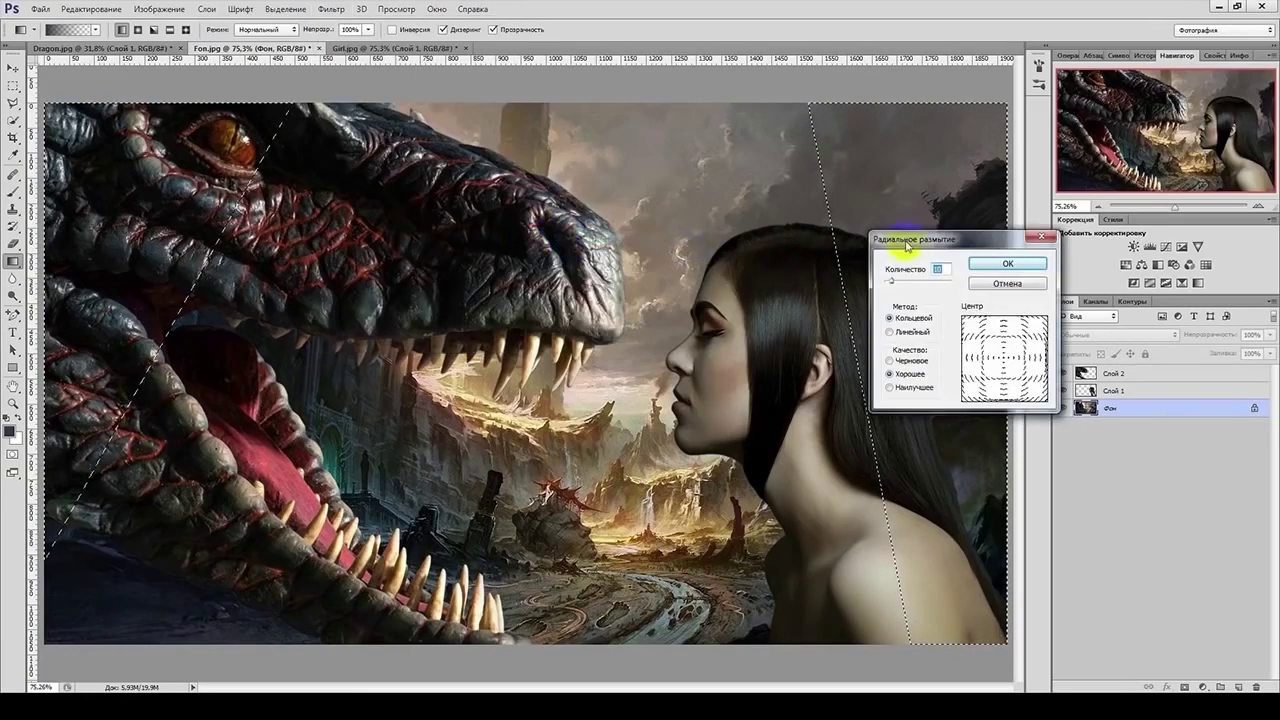
left_click_drag(915, 243, 1043, 472)
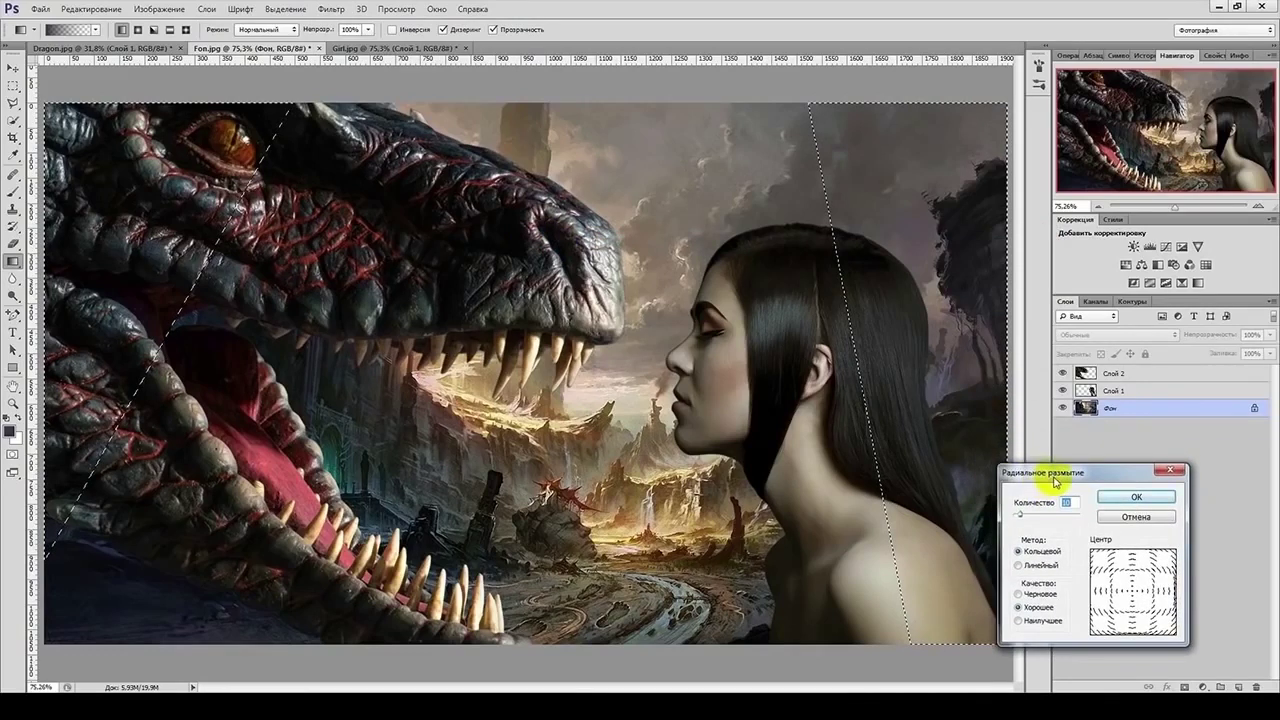
left_click(1110, 497)
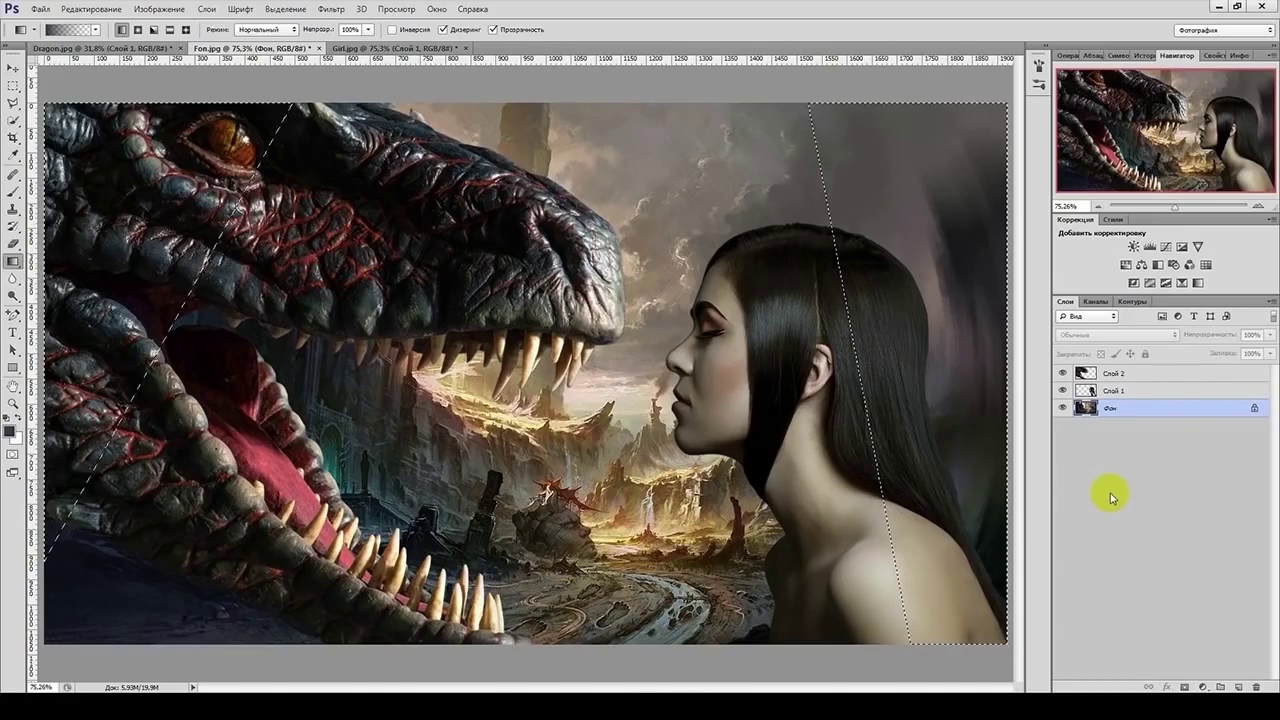
- On Слой 1, clear the edge selection, then bring it back
left_click(1108, 392)
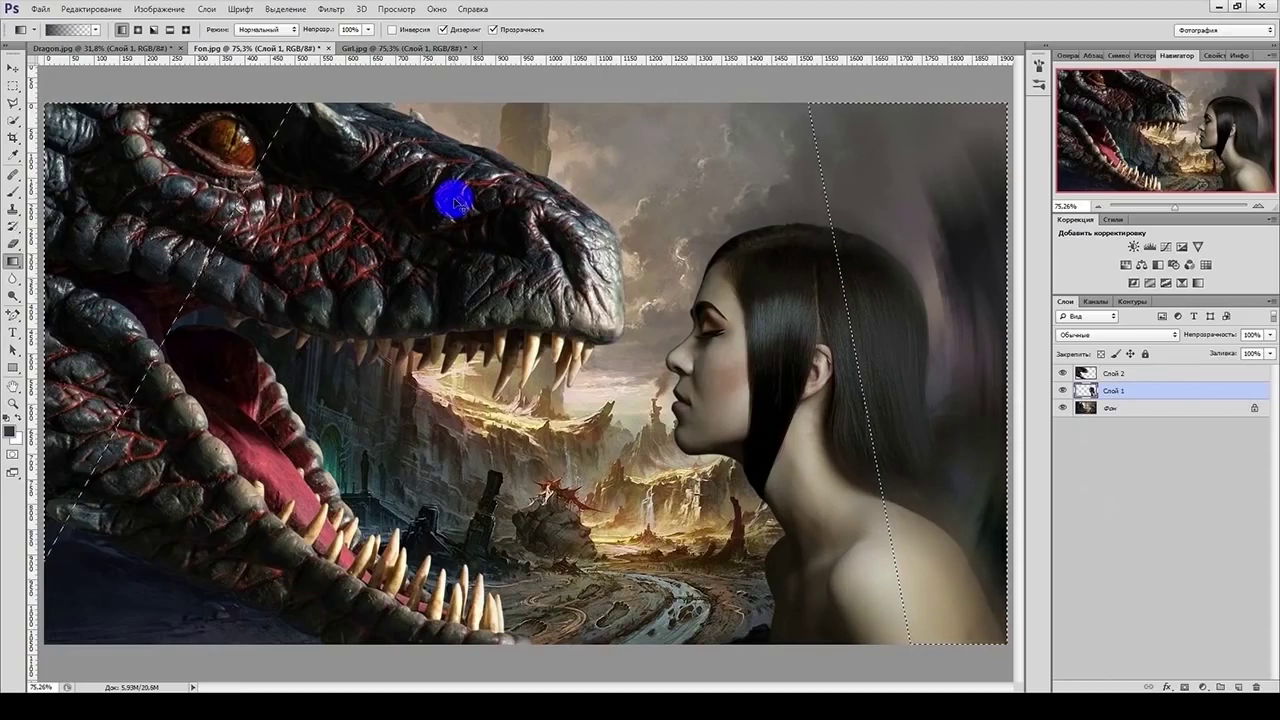
key("ctrl+d")
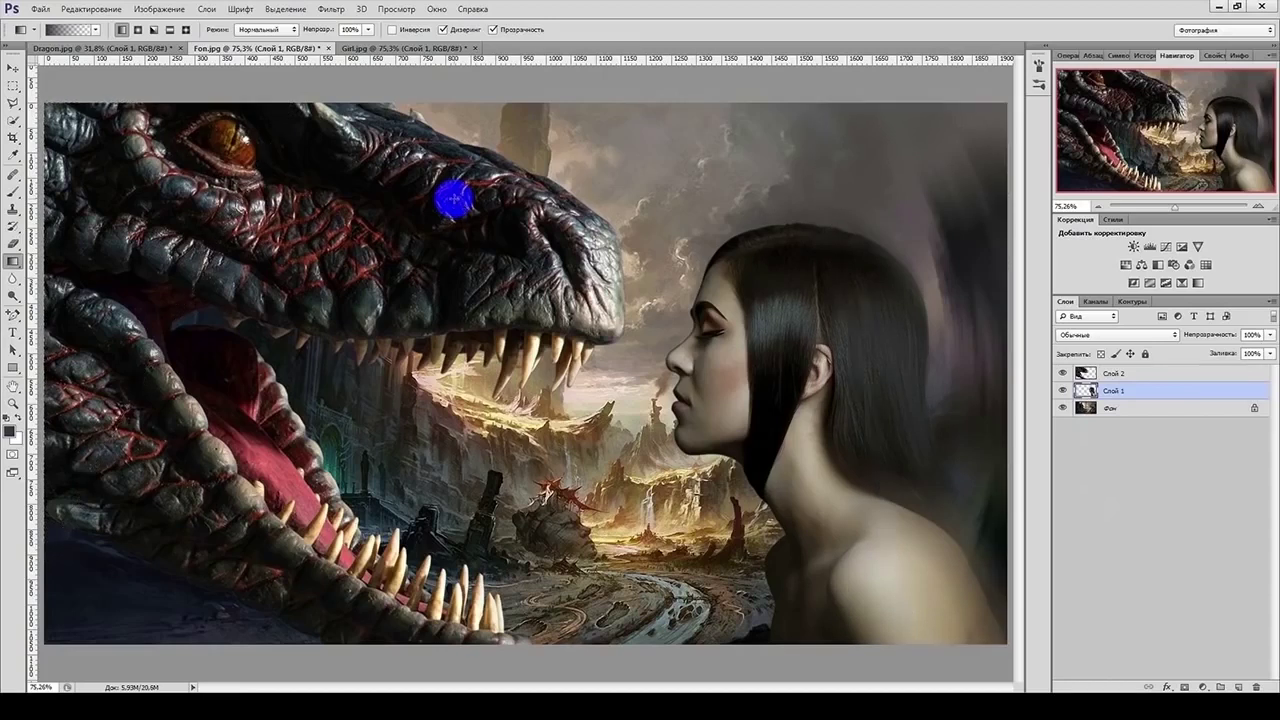
key("ctrl+shift+d")
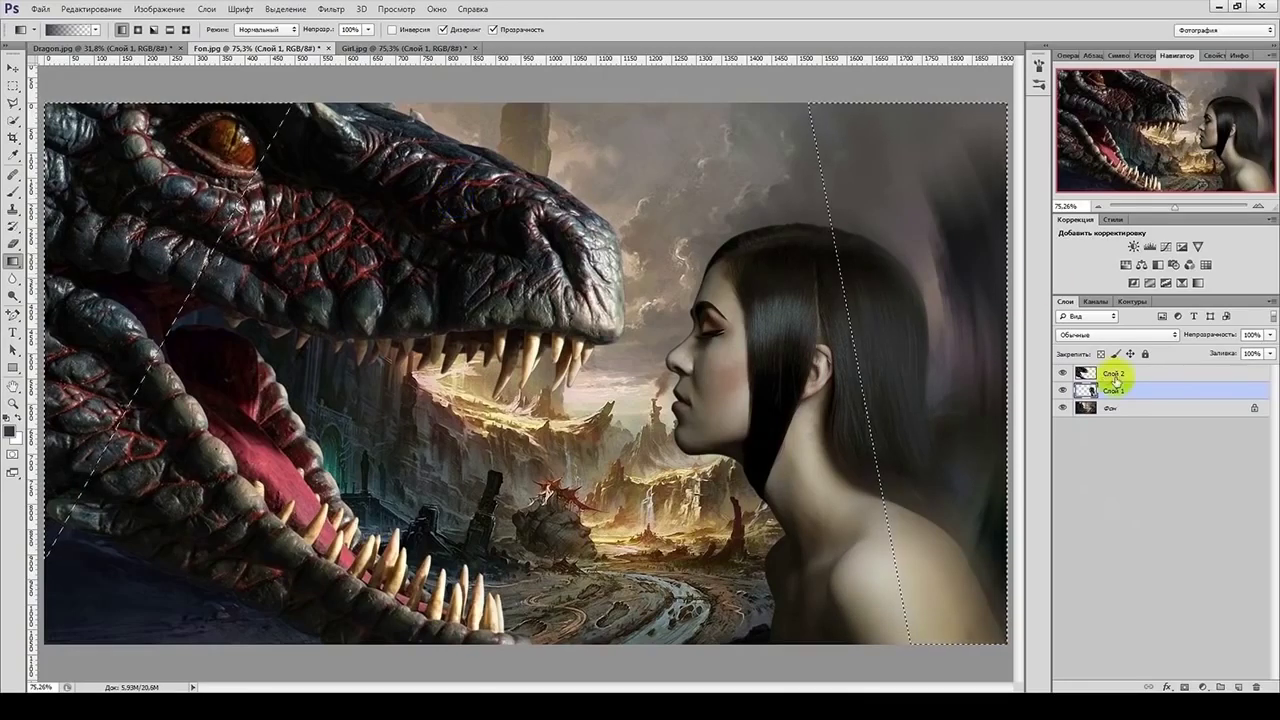
- Deselect and undo a trial purple-blue gradient on the girl's cheek in Слой 2
left_click(1116, 374)
left_click_drag(706, 380, 718, 390)
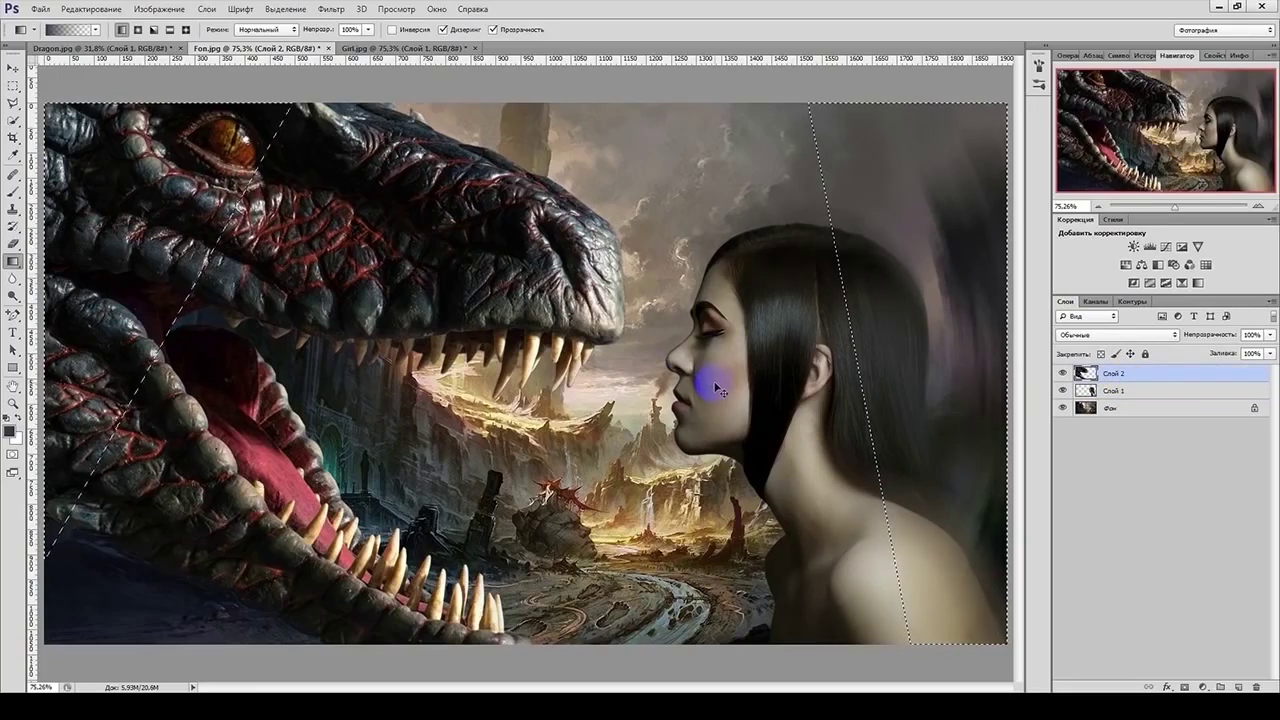
key("ctrl+d")
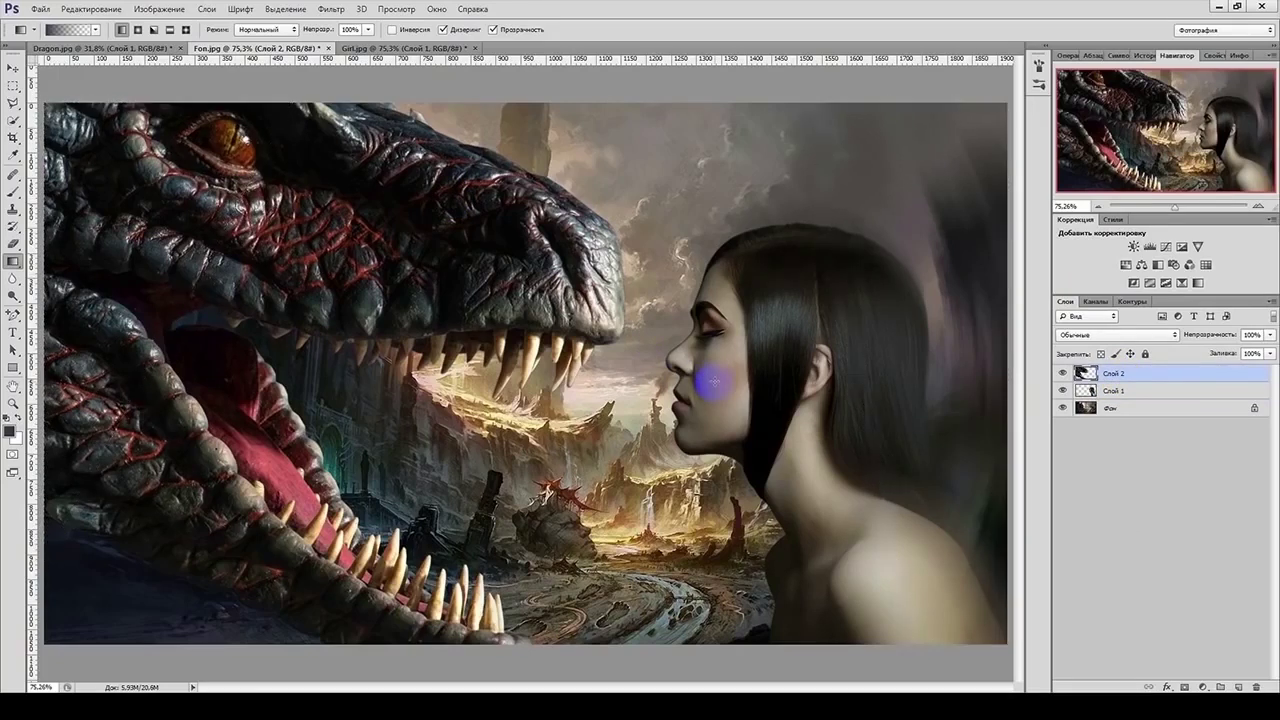
key("ctrl+z")
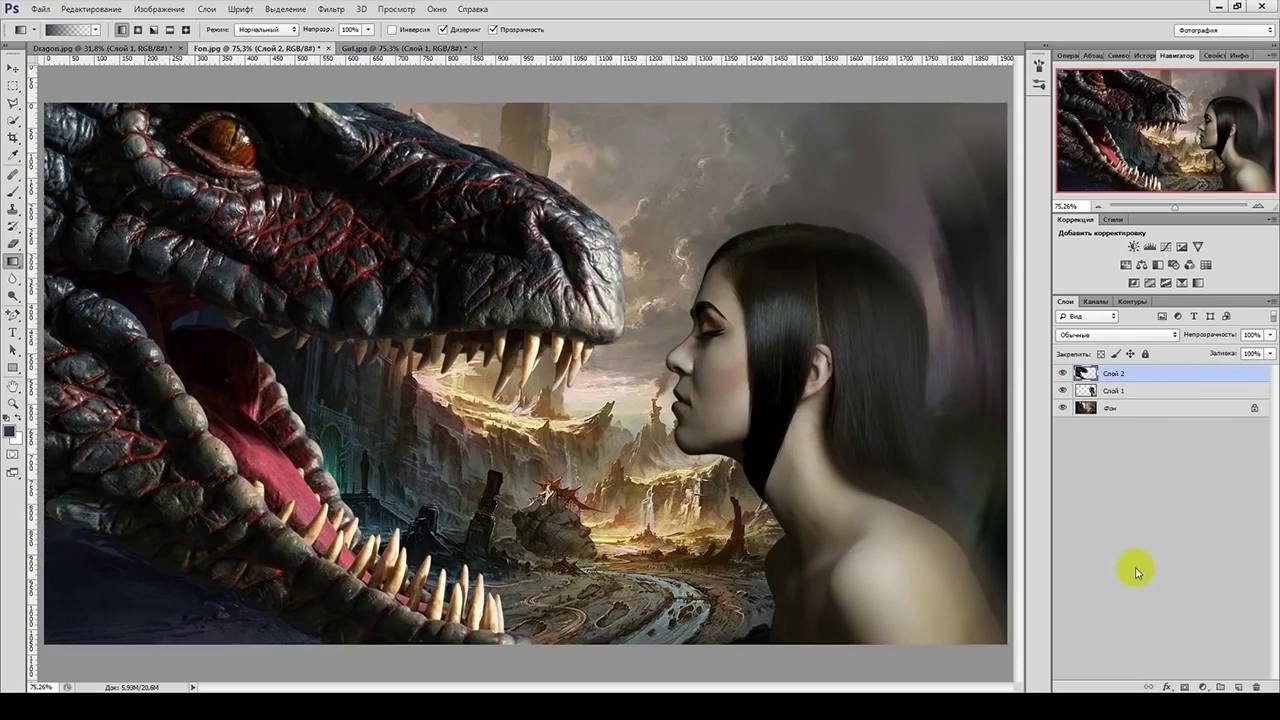